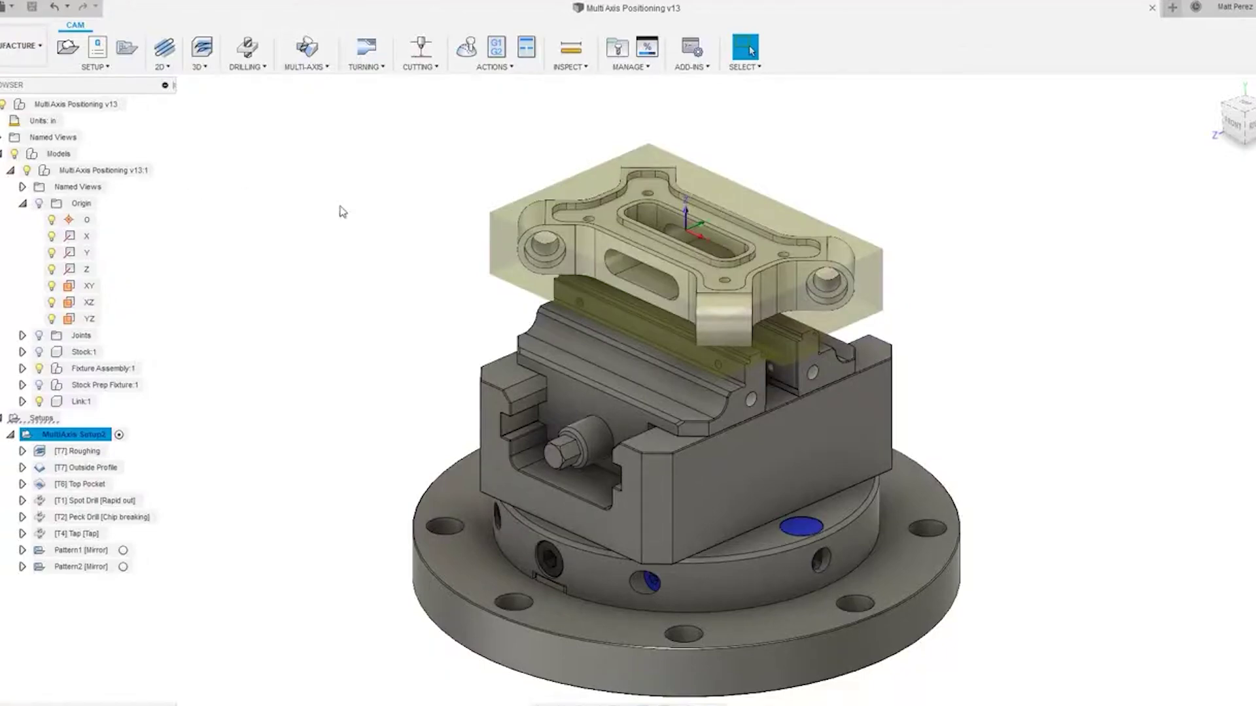
Examine the link's side slots and counterbored bosses and its position above the vise jaws.
left_click(410, 213)
scroll(630, 257, "up", 1)
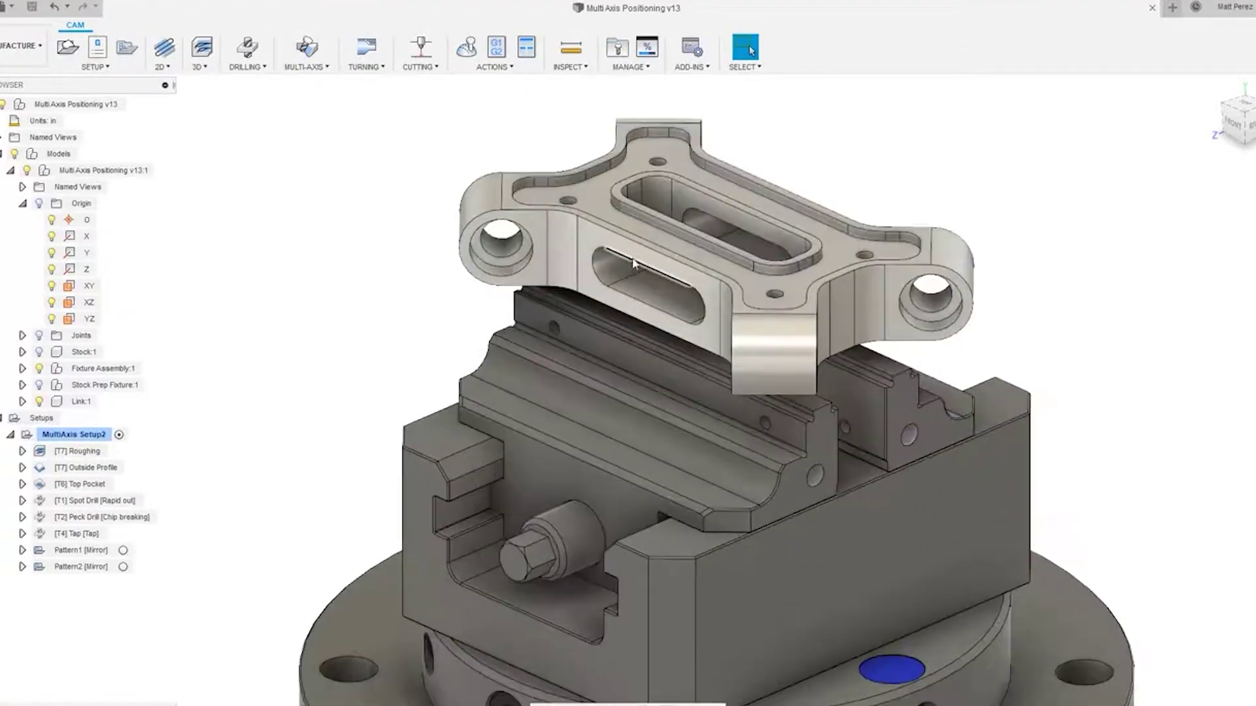
scroll(516, 211, "up", 4)
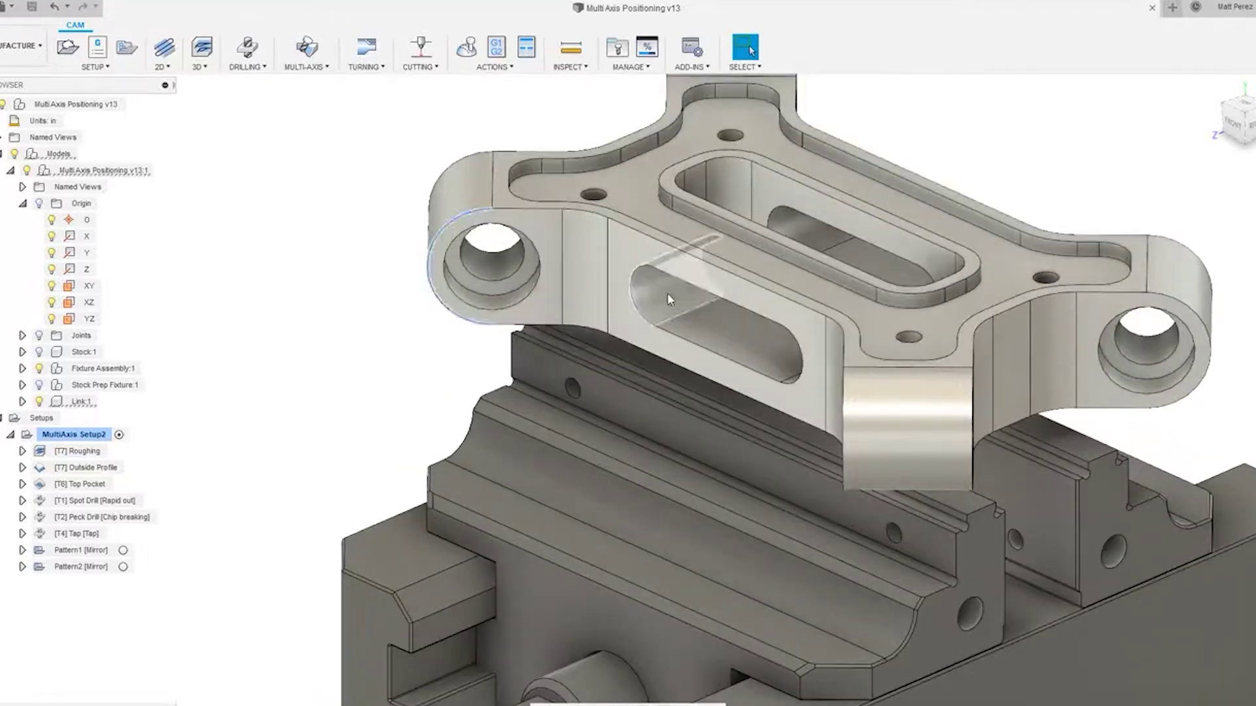
left_click(691, 295)
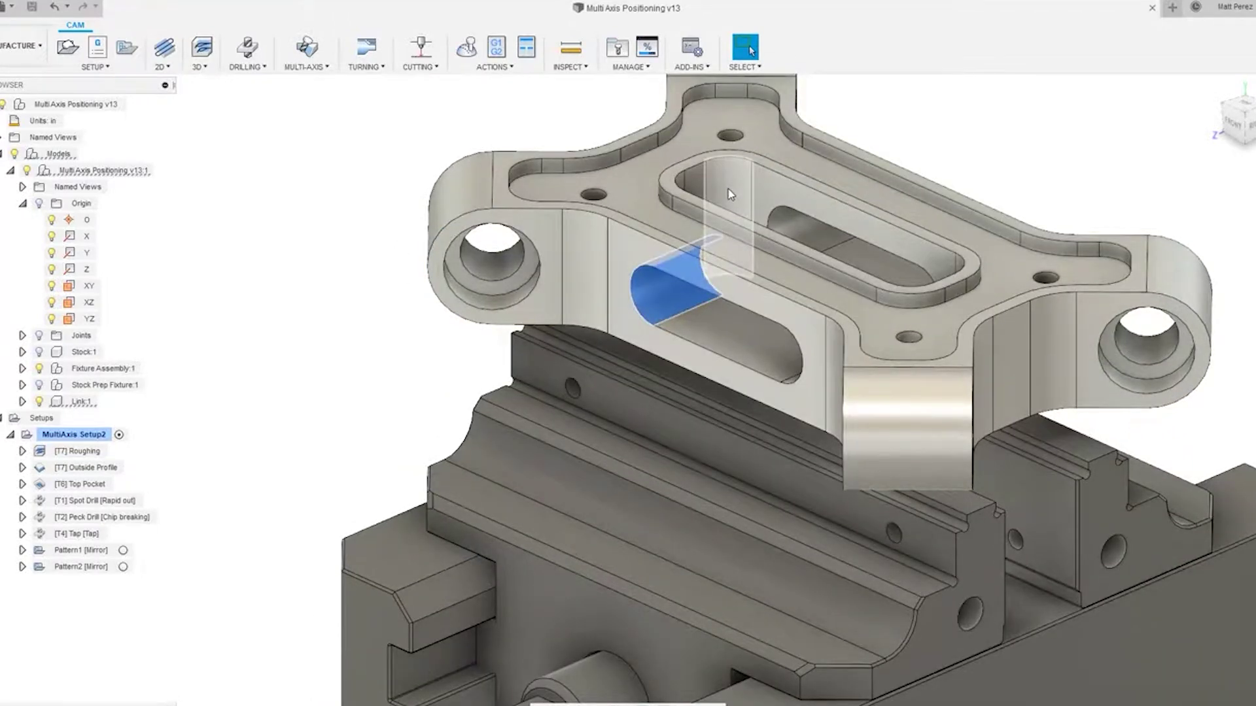
scroll(375, 241, "down", 1)
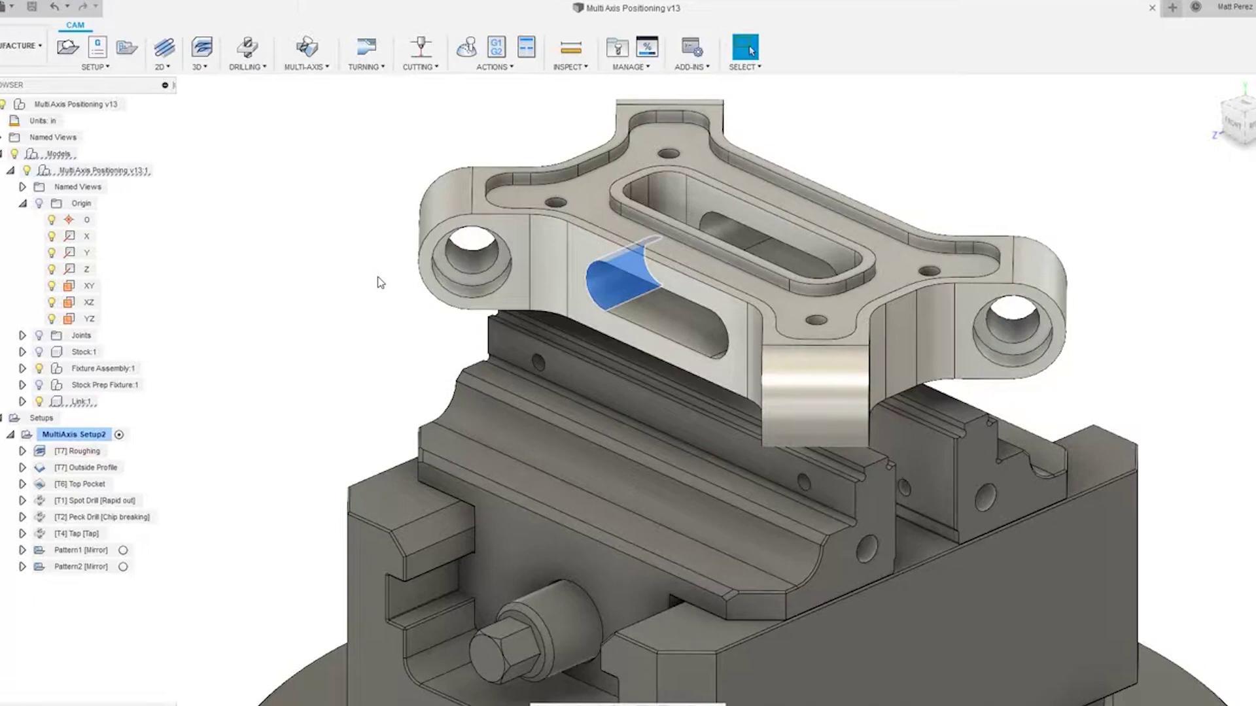
left_click(379, 310)
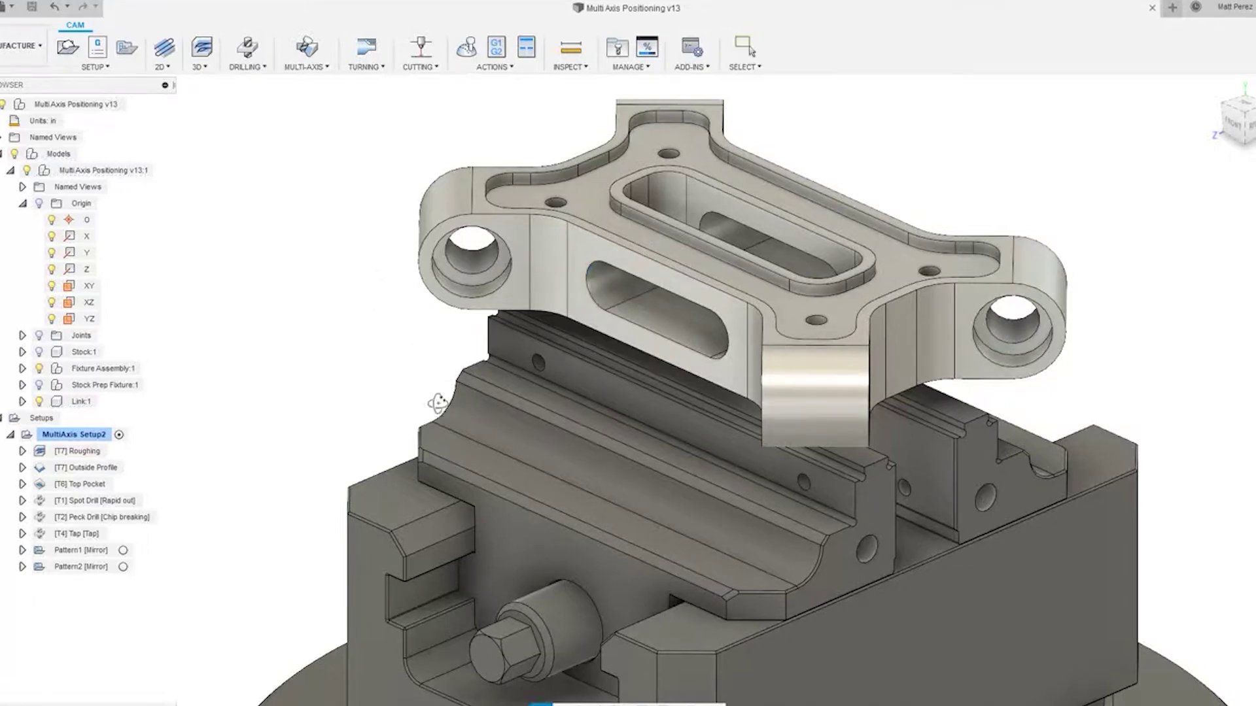
middle_click_drag(451, 337, 495, 357, "shift")
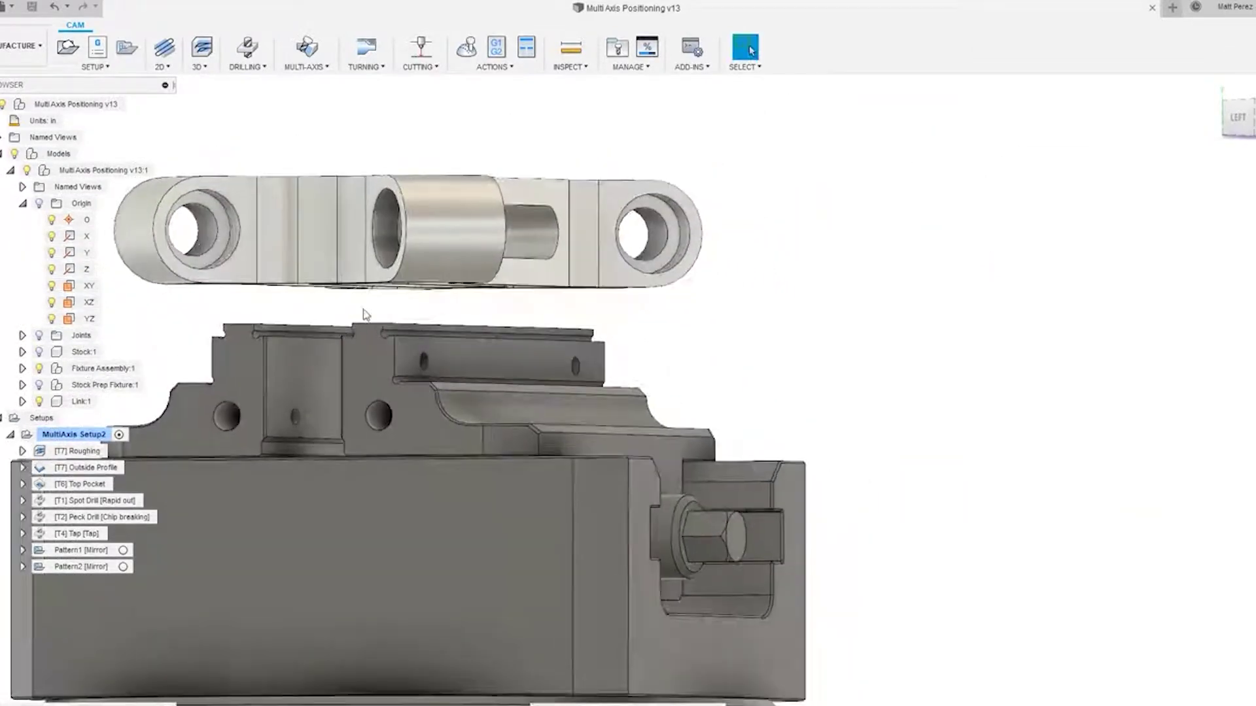
scroll(370, 312, "up", 5)
middle_click_drag(370, 312, 437, 309, "shift")
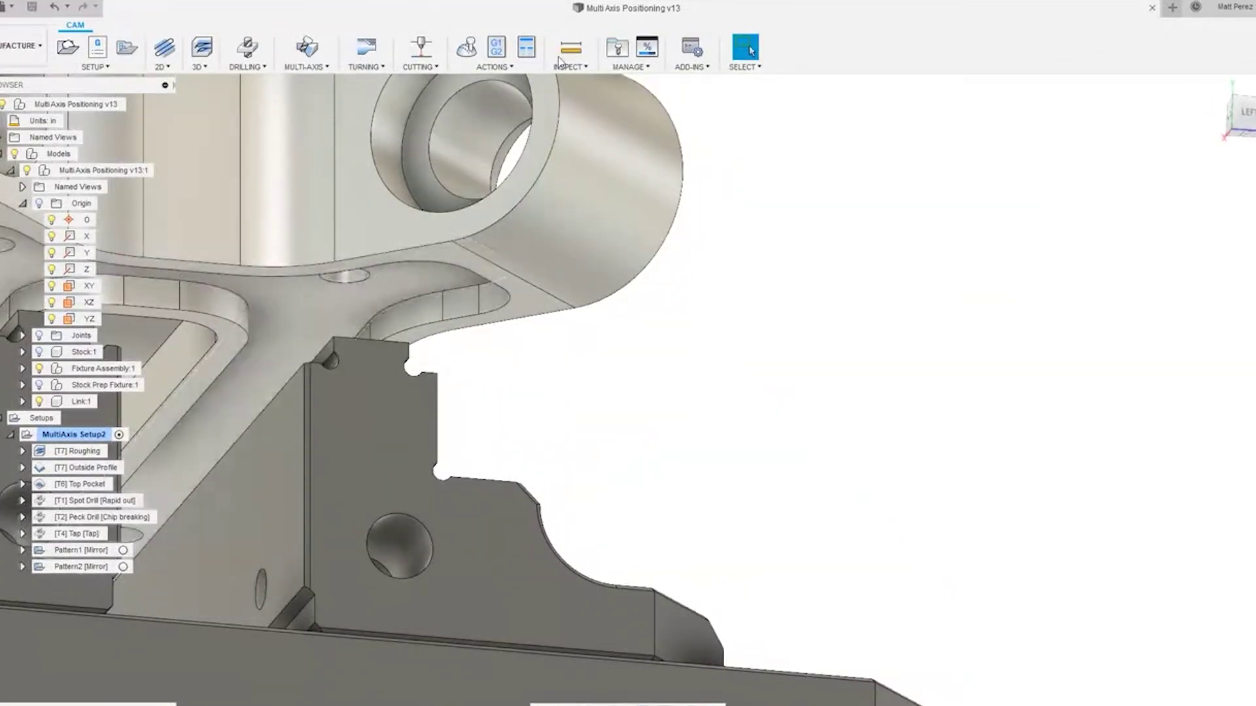
Measure the distance between the link's underside rim face and the top face of the vise jaw.
left_click(570, 49)
left_click(423, 276)
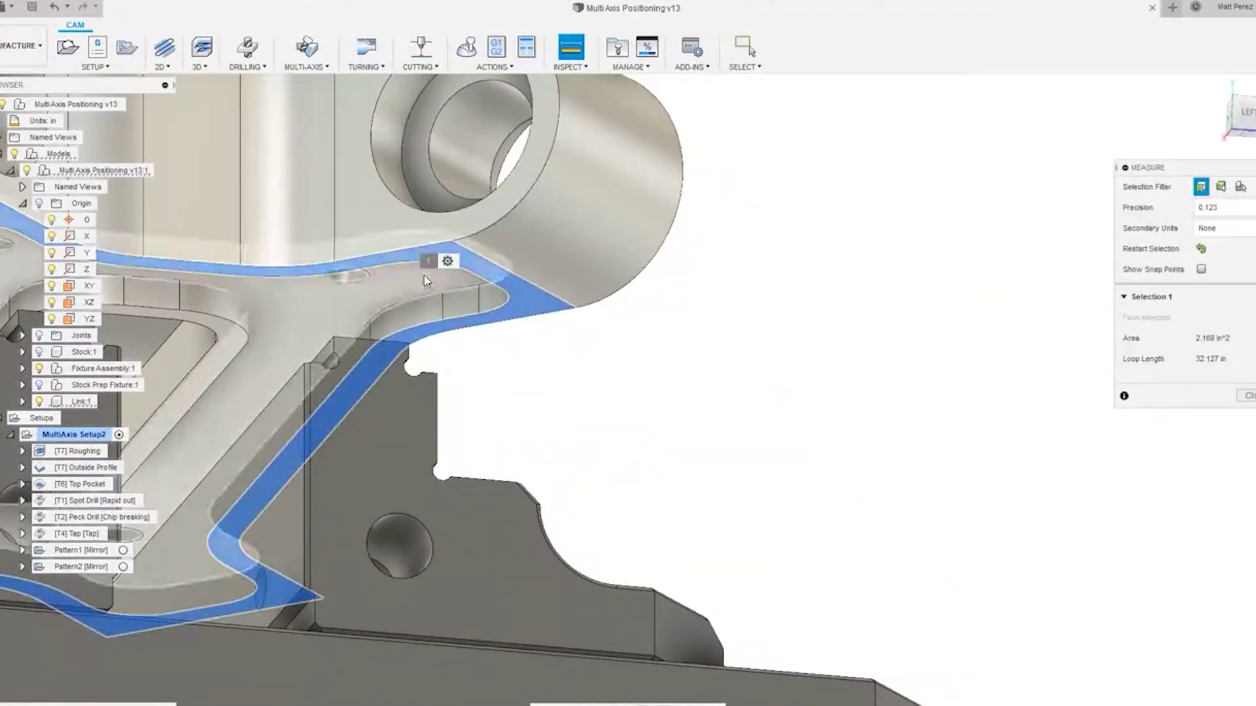
middle_click_drag(424, 276, 516, 404, "shift")
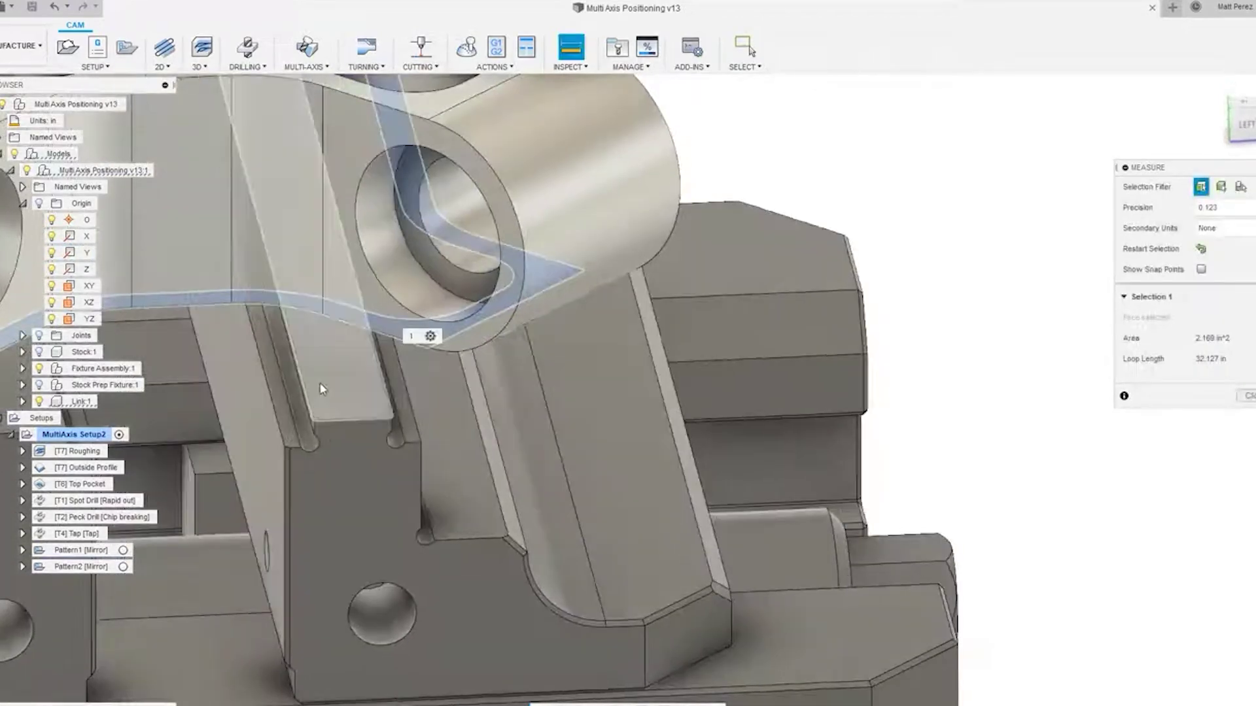
left_click(341, 395)
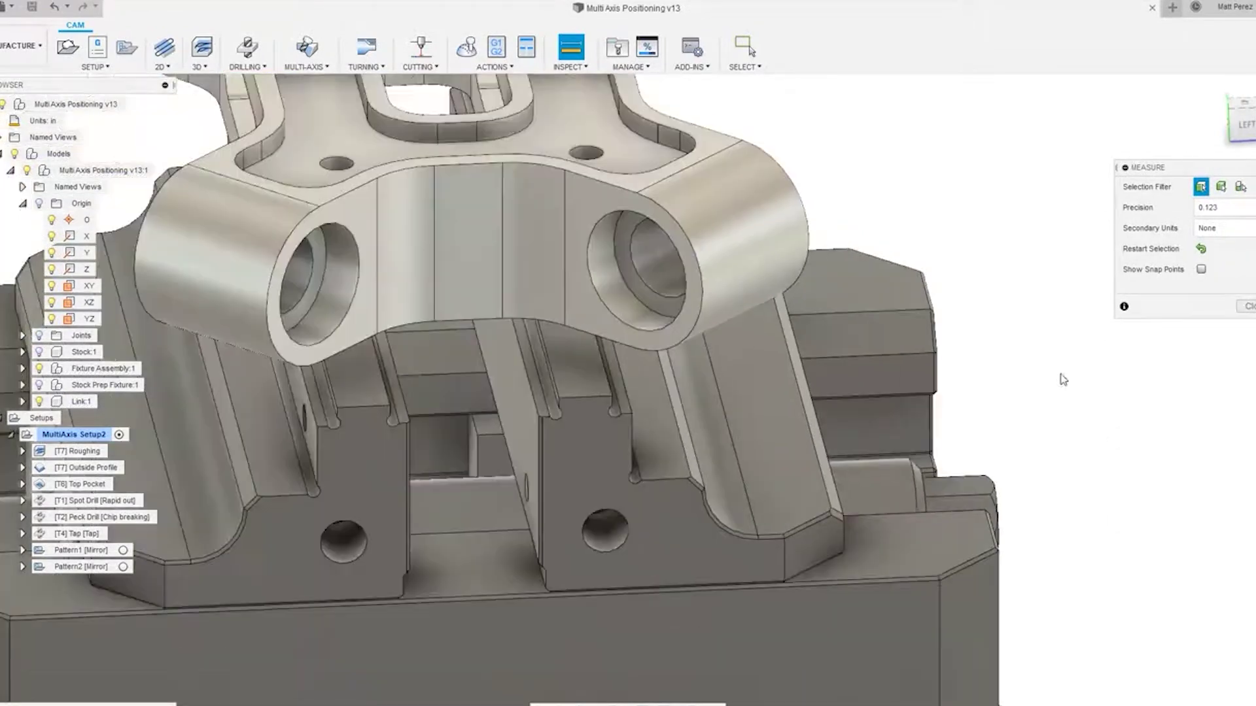
scroll(1014, 392, "up", 6)
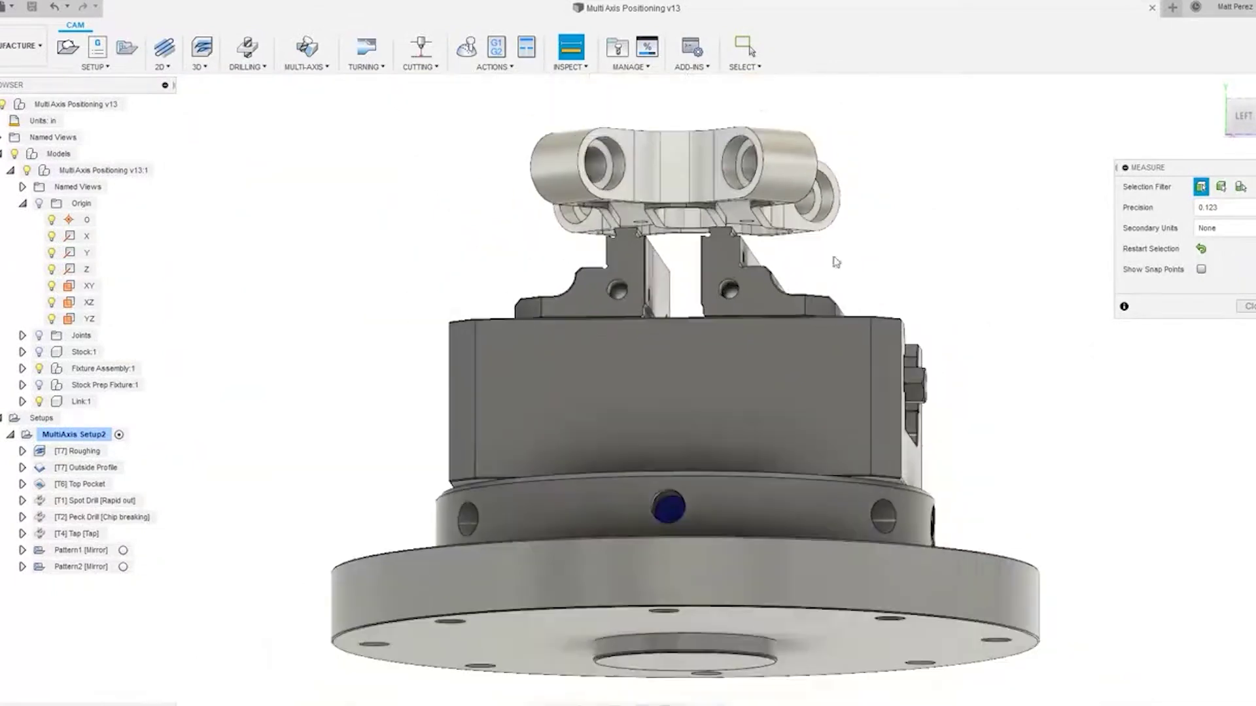
scroll(782, 208, "up", 5)
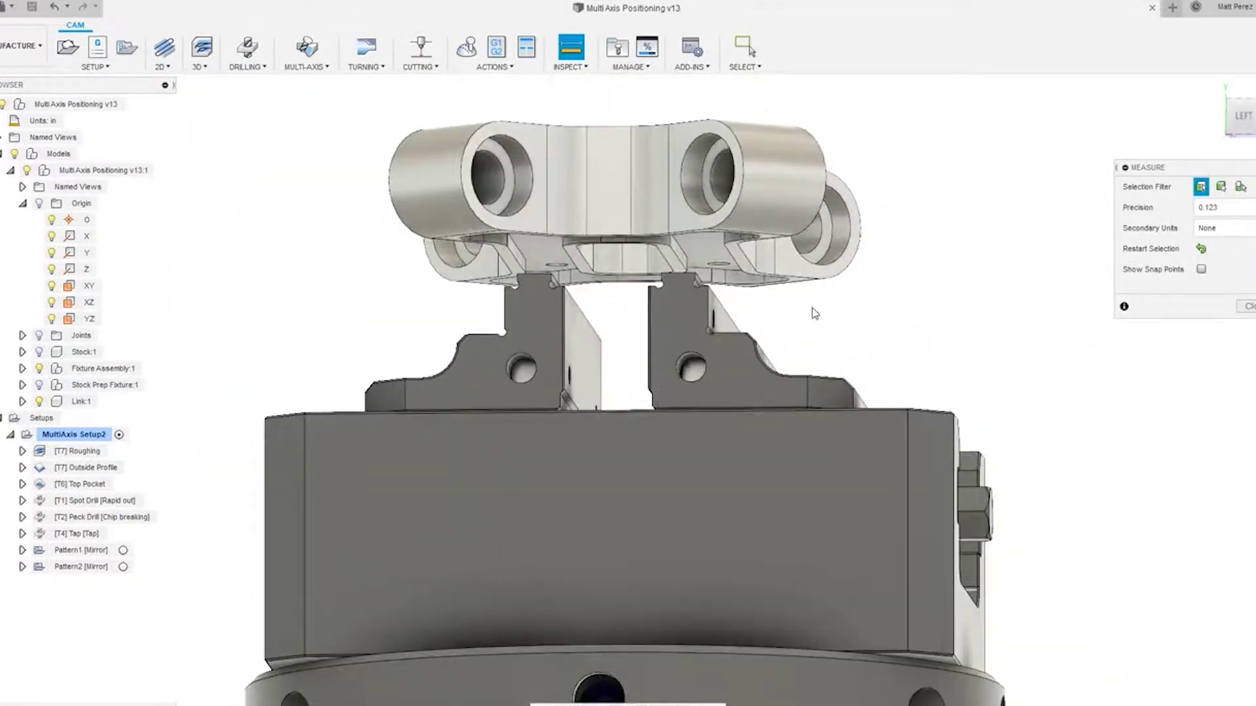
middle_click_drag(813, 312, 1216, 314, "shift")
left_click(1249, 307)
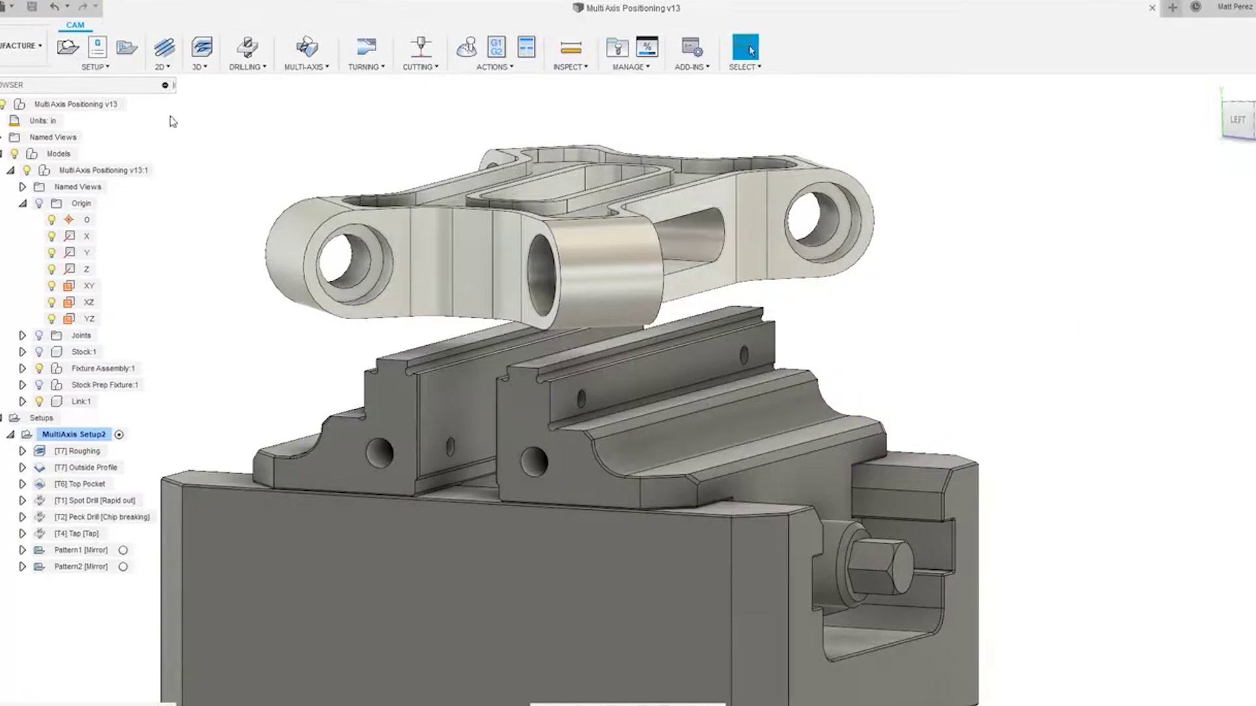
Create a 2D Contour operation and filter the tools of all libraries to flat end mills.
left_click(166, 68)
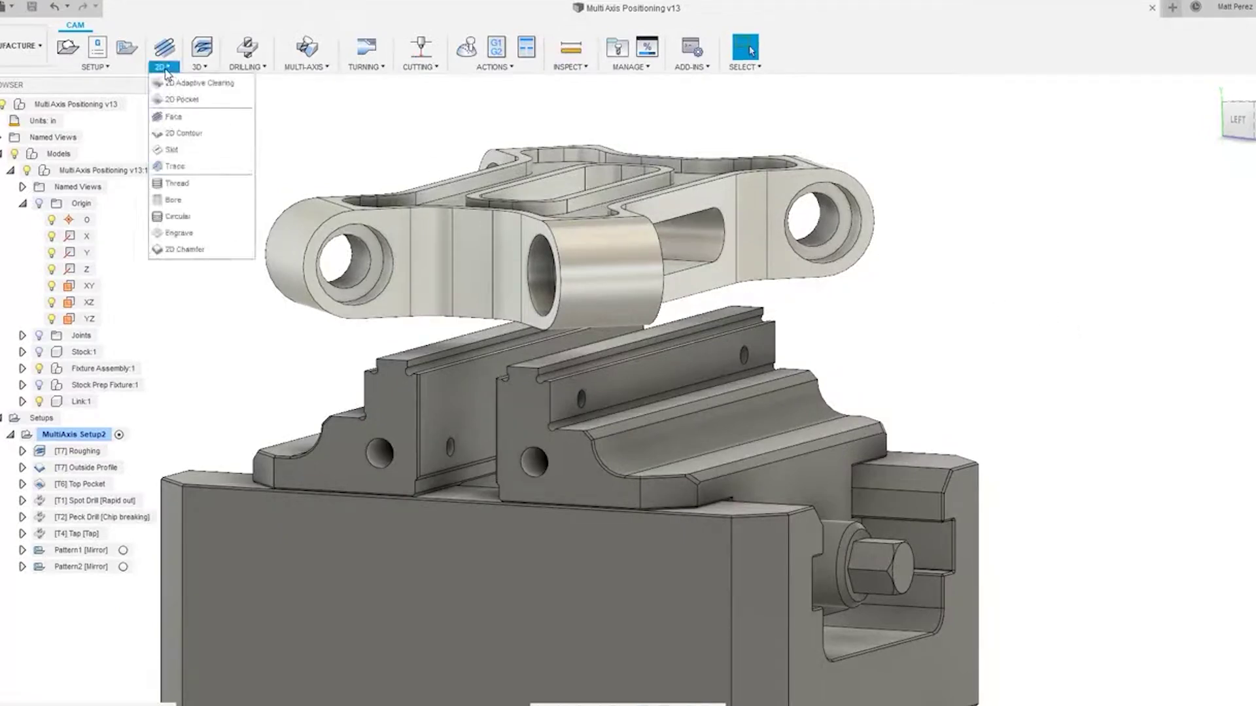
left_click(184, 133)
left_click(1214, 227)
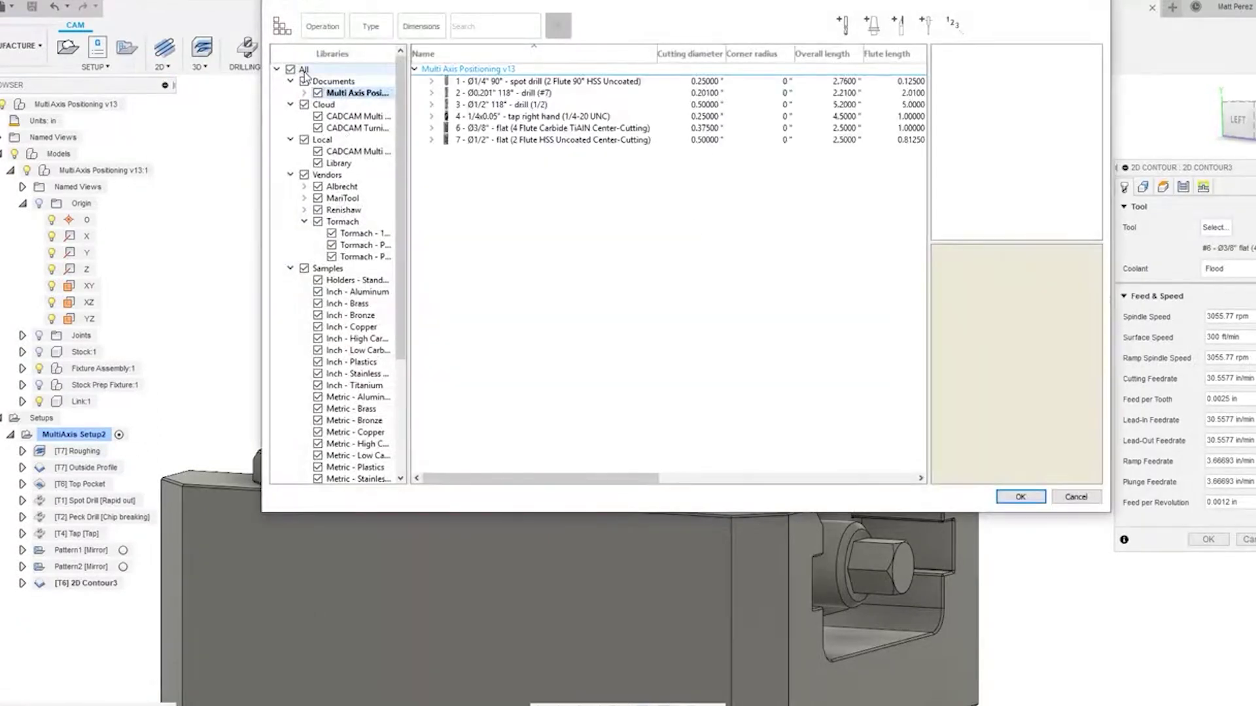
left_click(303, 70)
left_click(370, 26)
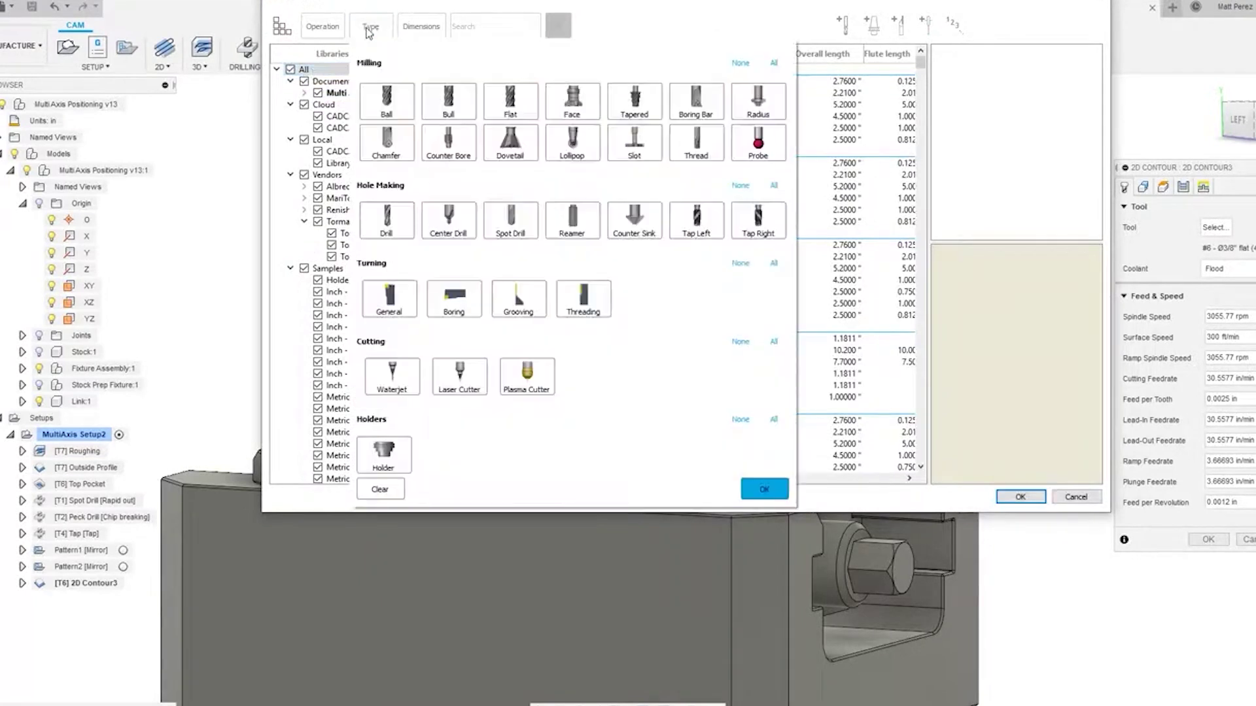
left_click(529, 107)
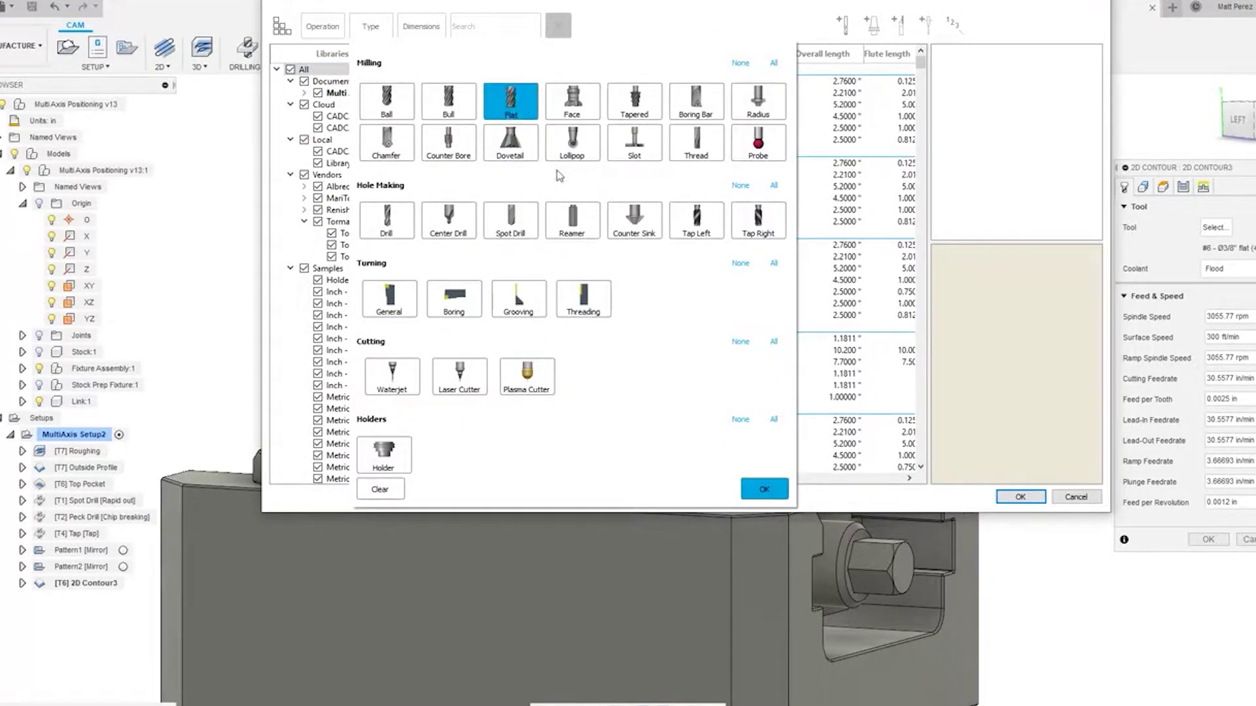
left_click(764, 489)
Limit the tool list to diameters from 0.25 to 0.375 in.
left_click(403, 28)
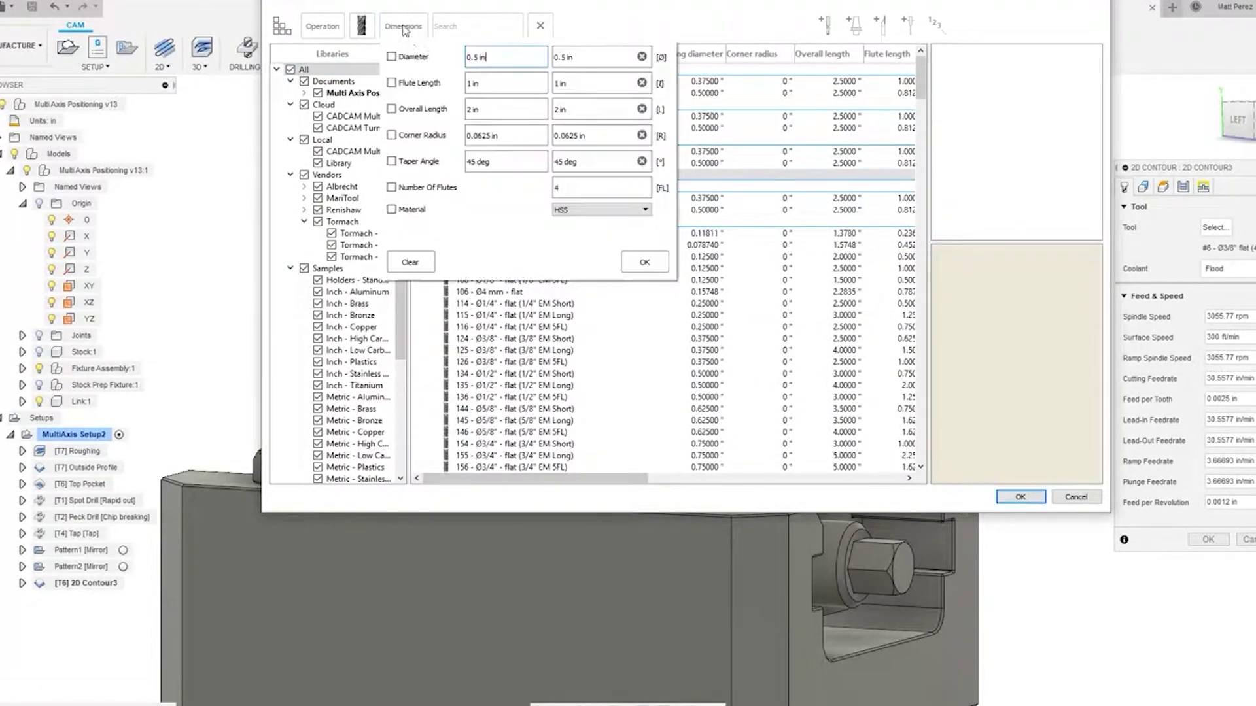
left_click(391, 57)
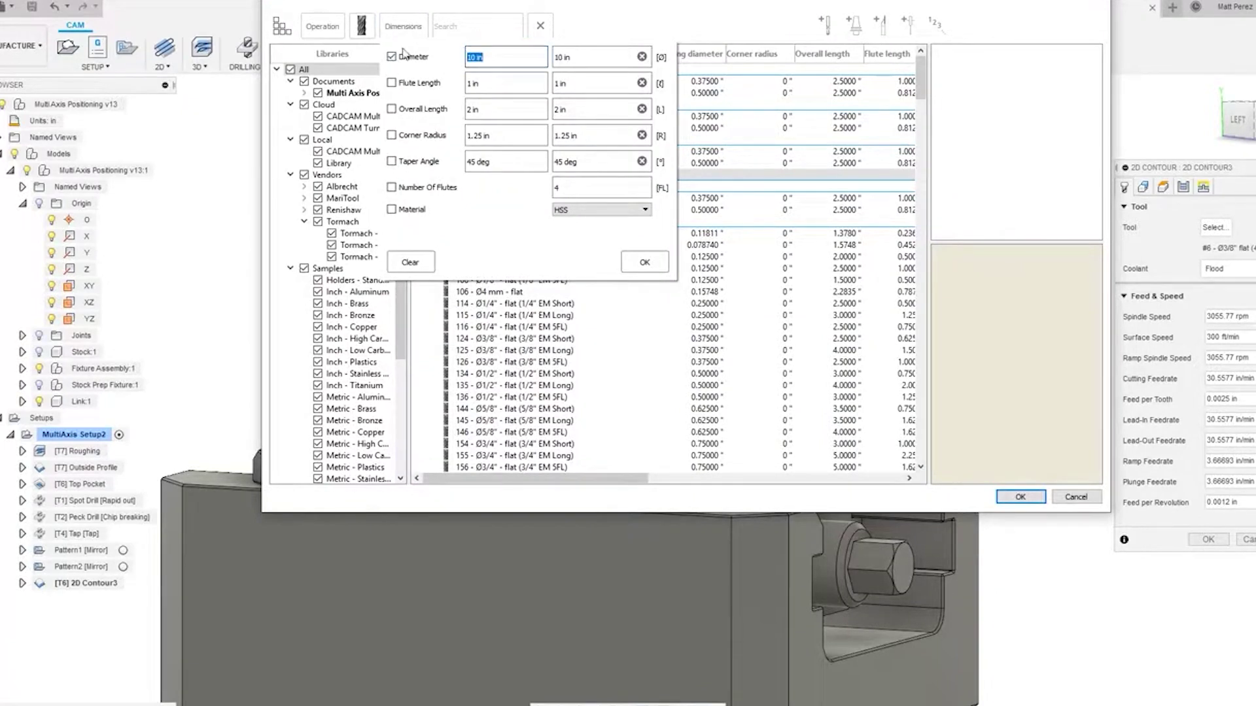
type(".25")
key("Tab")
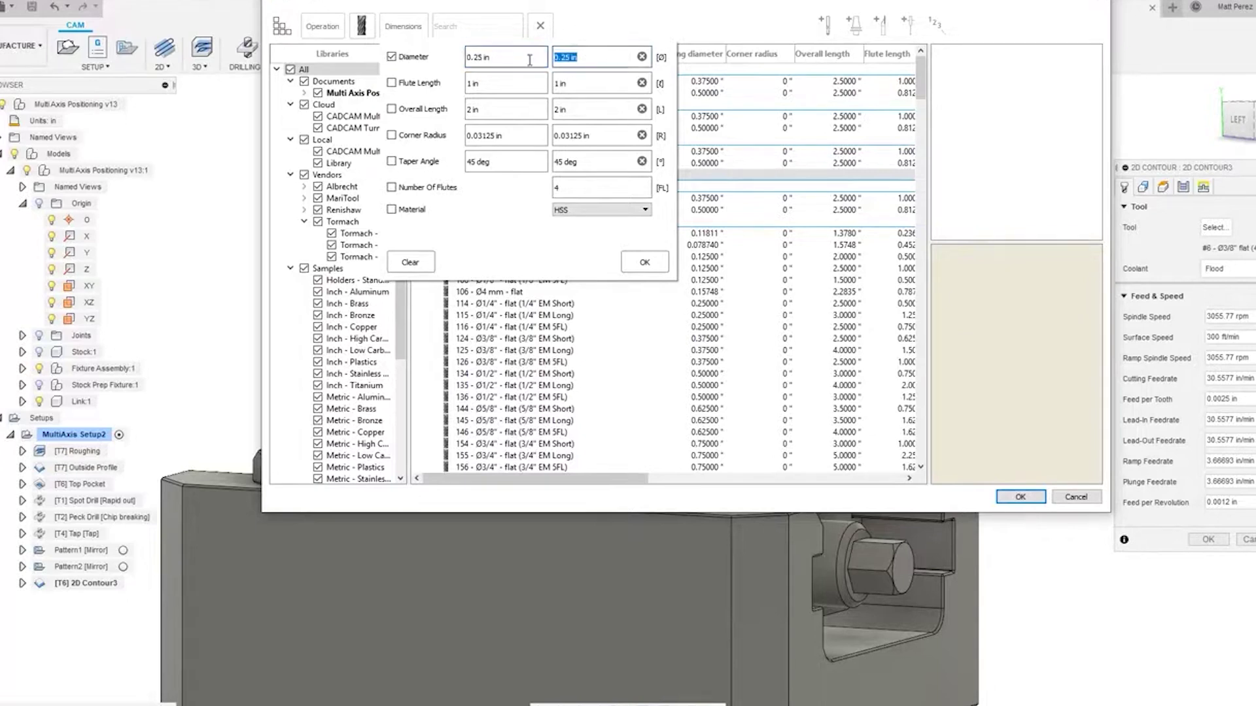
type(".375")
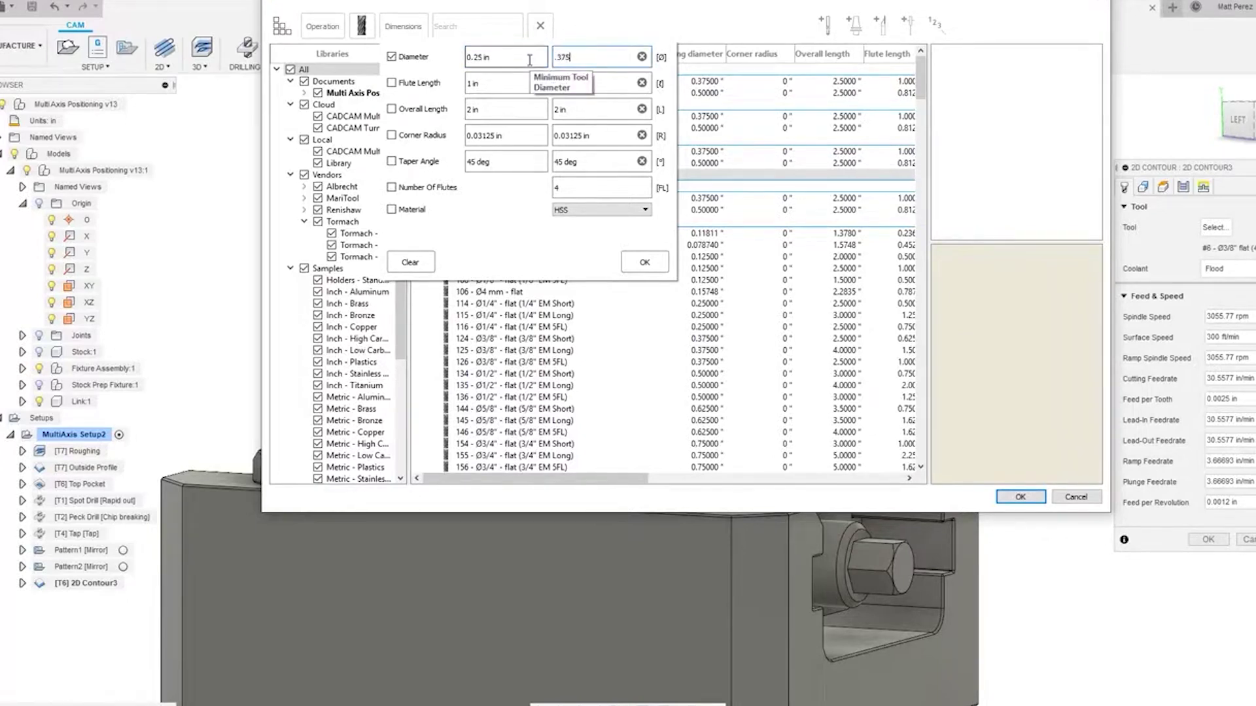
left_click(644, 262)
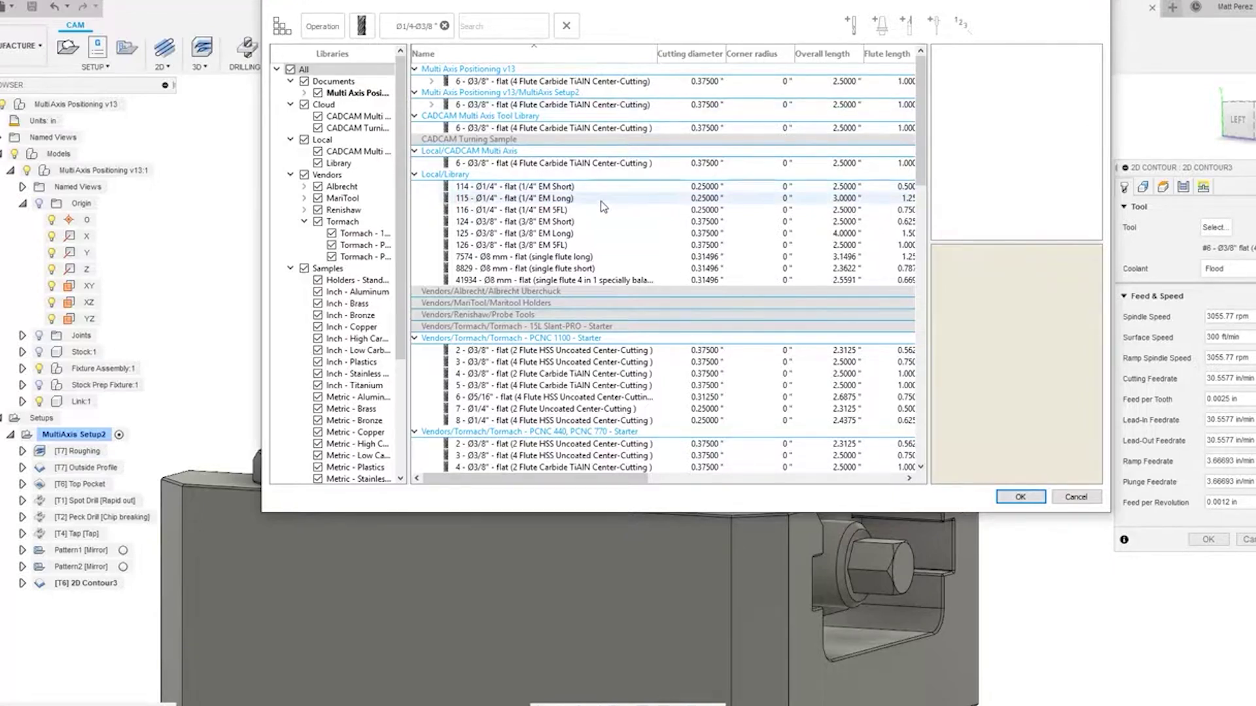
Assign the 1/4" Flat Endmill from the Inch - Aluminum sample library to the contour operation.
scroll(564, 250, "down", 4)
scroll(564, 250, "down", 6)
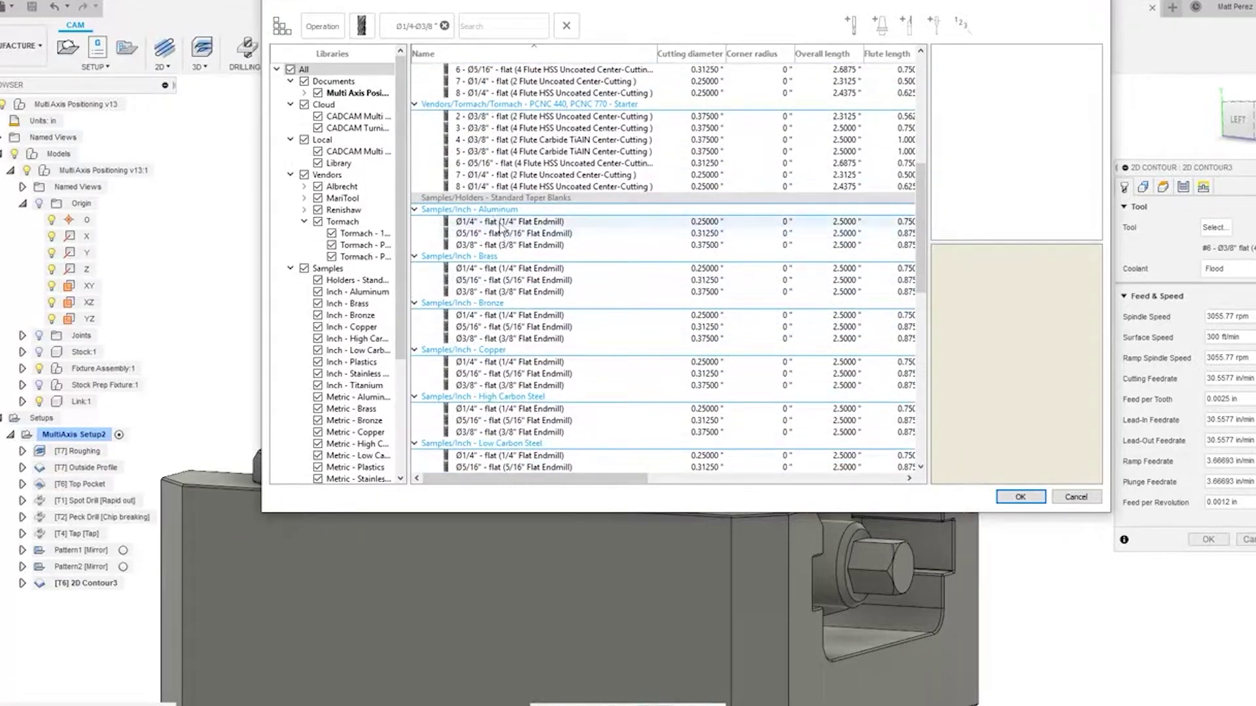
left_click(496, 223)
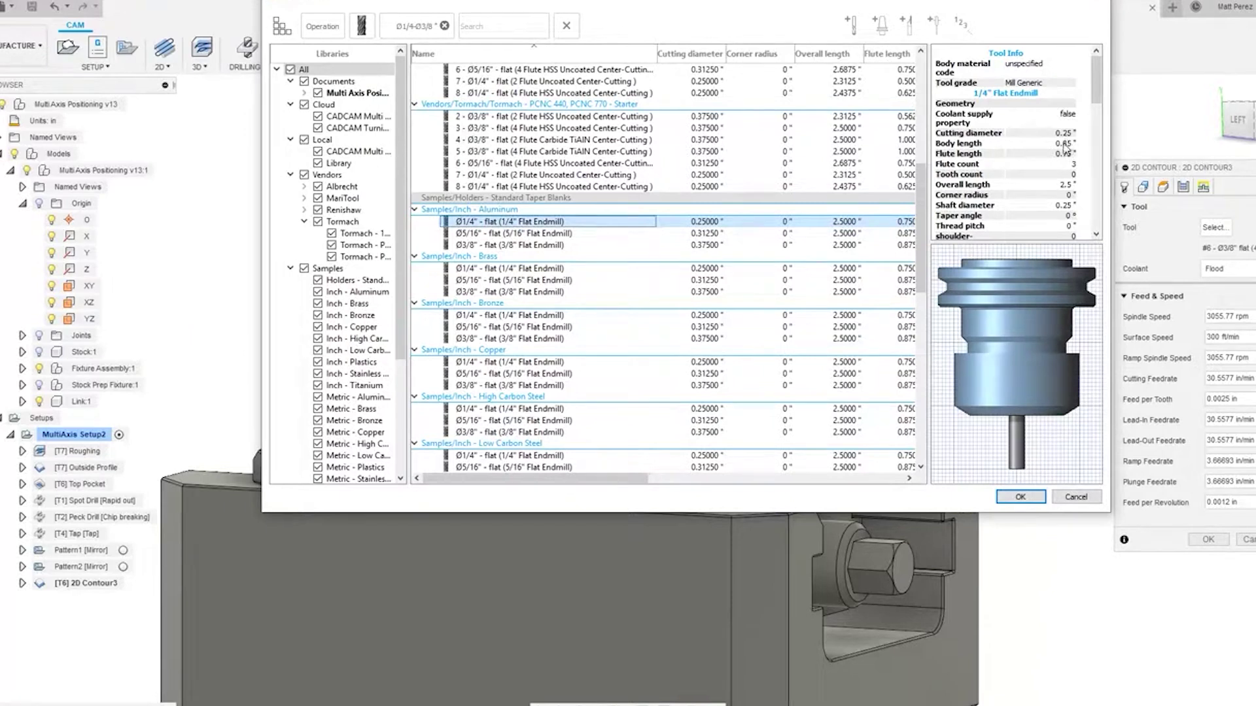
left_click(1018, 498)
Try selecting the chain along the link's lower front edge as the contour geometry, and clear that selection.
scroll(810, 343, "down", 3)
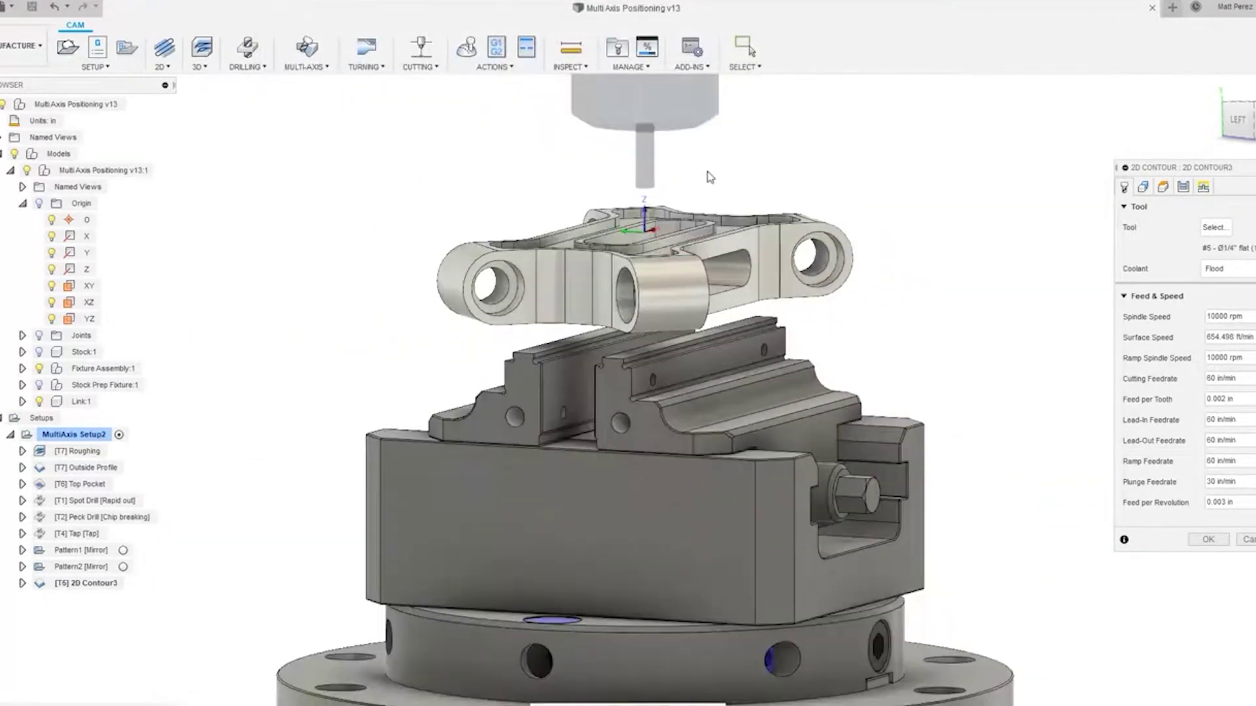
scroll(705, 181, "down", 3)
scroll(700, 182, "up", 3)
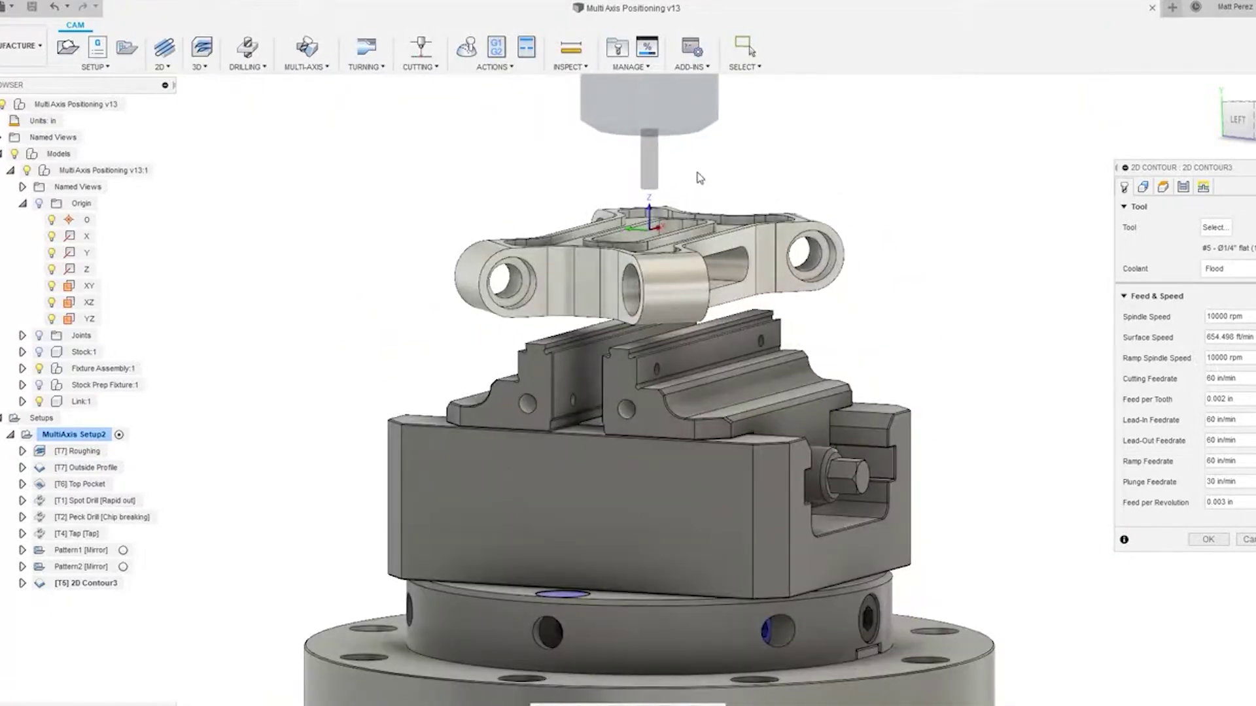
scroll(698, 180, "up", 2)
middle_click_drag(689, 179, 665, 199, "shift")
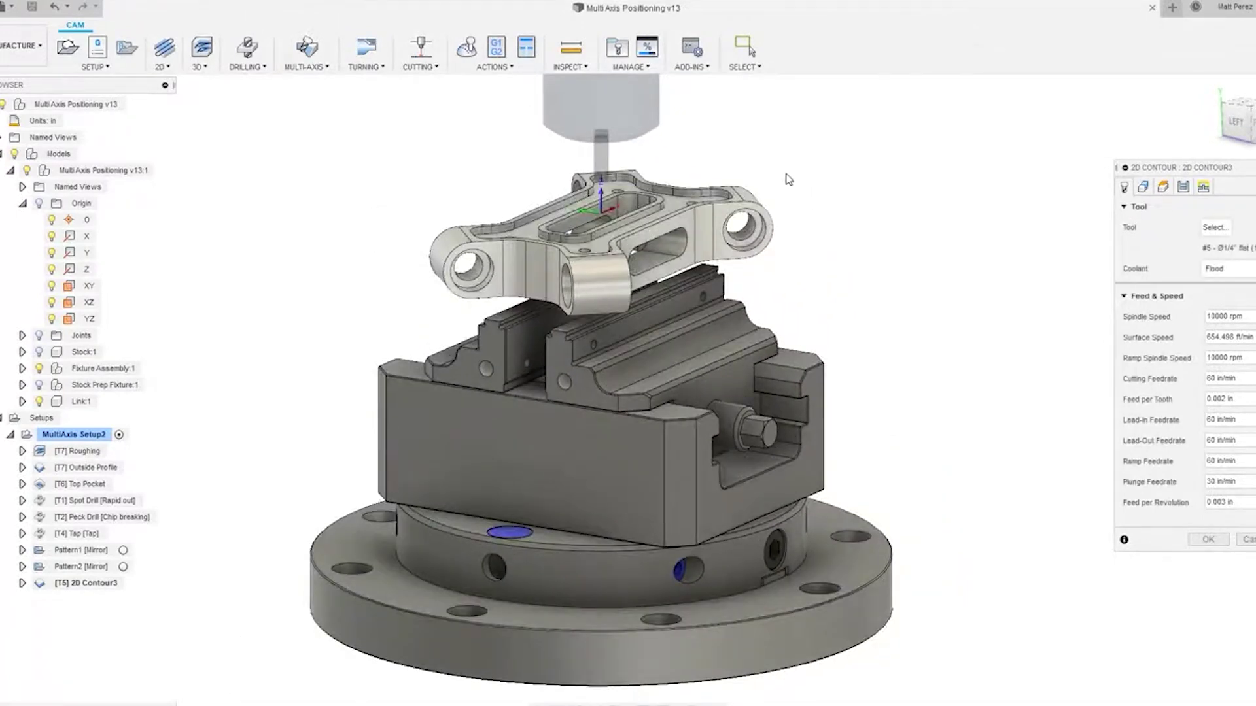
left_click(1142, 187)
middle_click_drag(1033, 278, 911, 286, "shift")
scroll(470, 254, "up", 2)
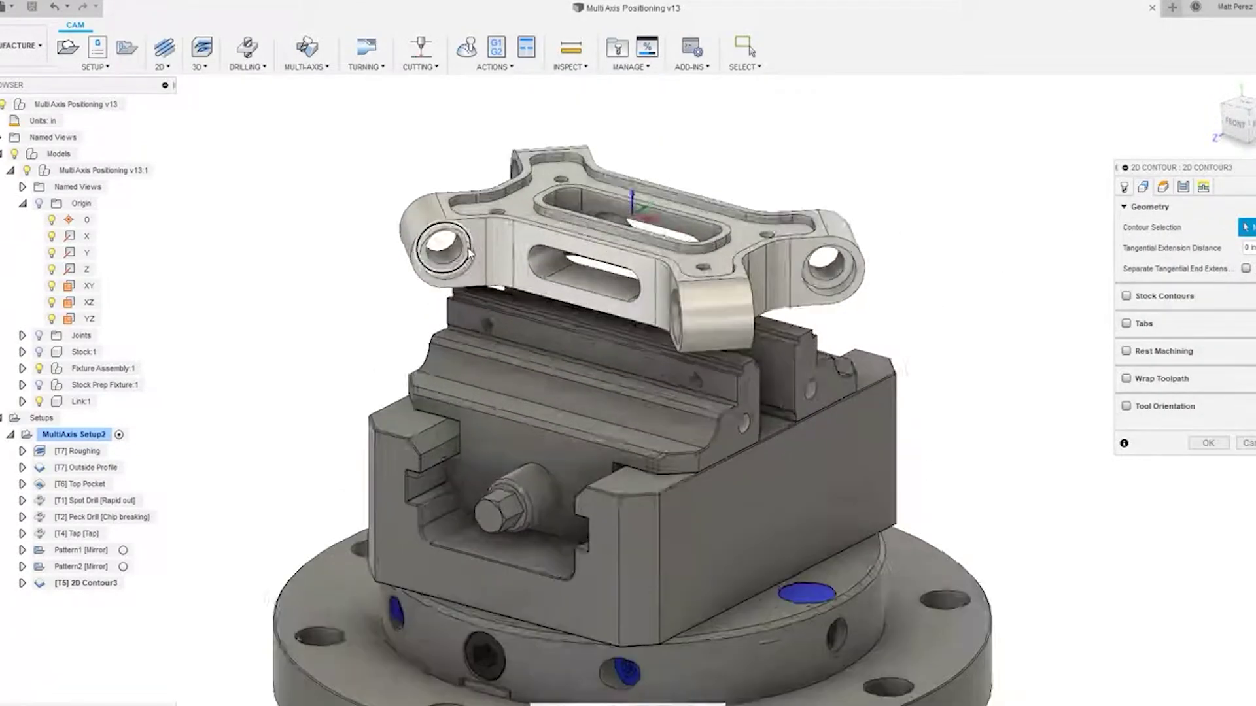
scroll(470, 254, "up", 3)
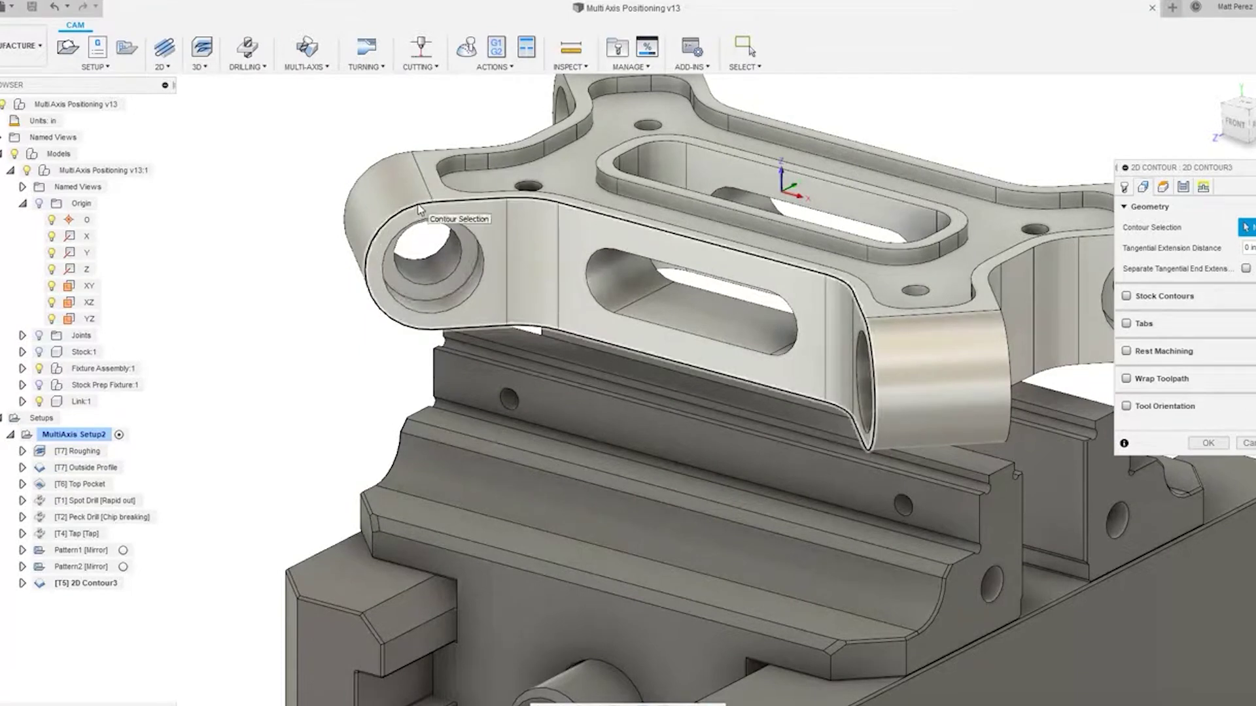
right_click(420, 210)
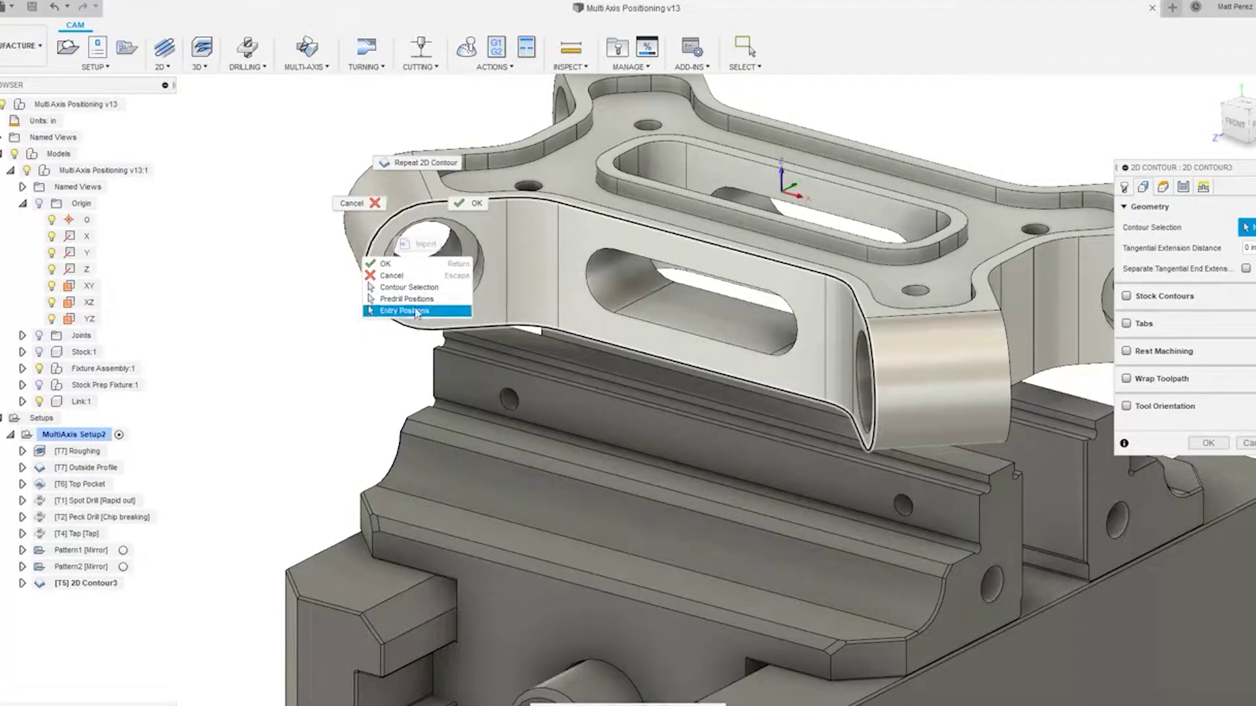
left_click(345, 356)
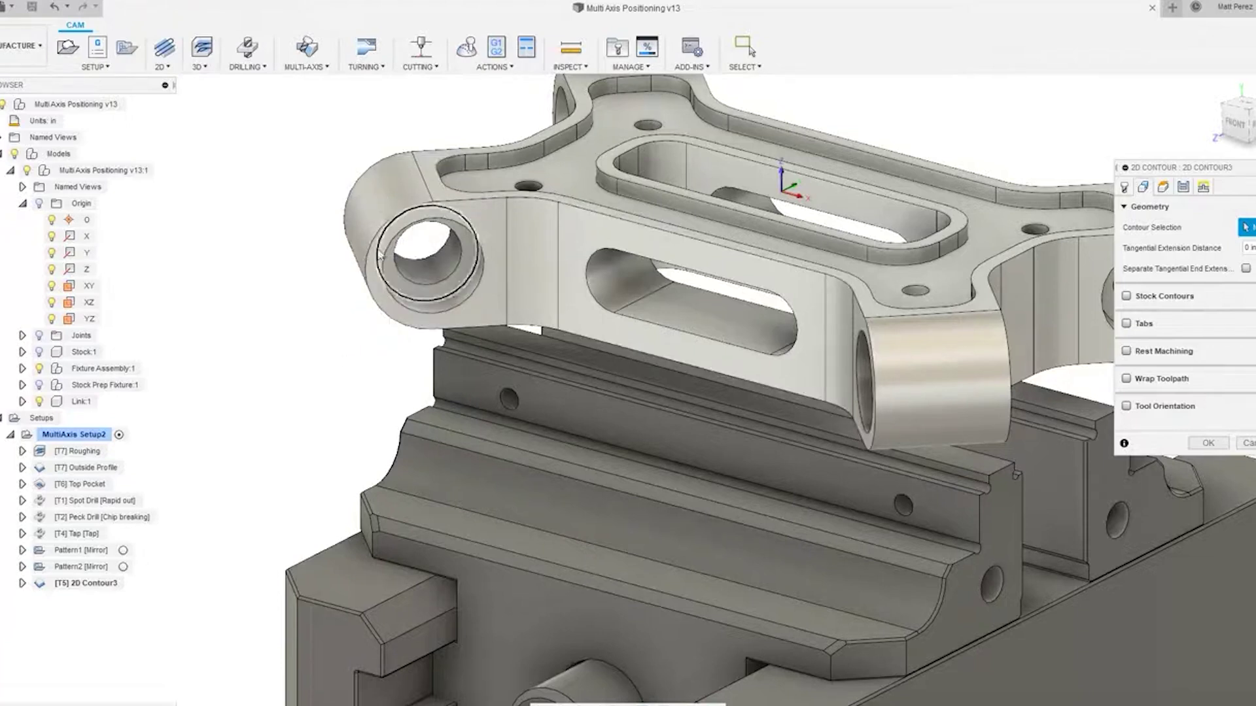
left_click(425, 223)
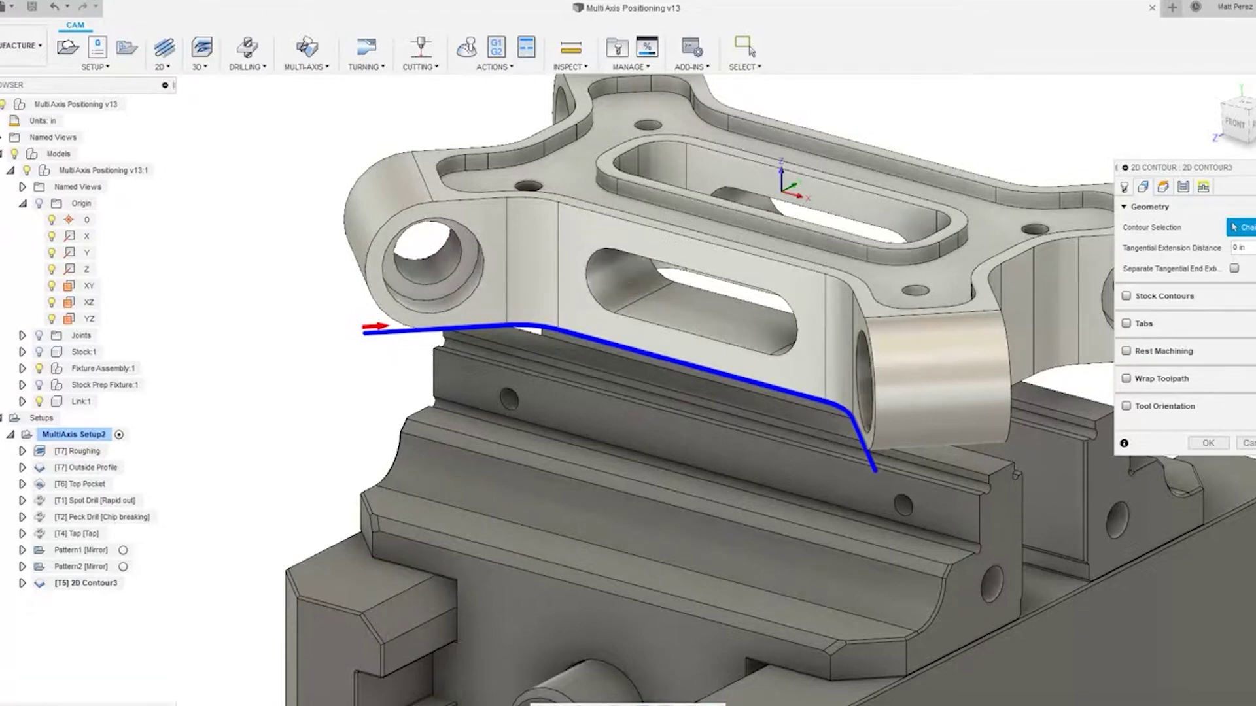
left_click(1254, 228)
Enable tool orientation for the contour and pick the flat front face of the link's round corner boss as its Z axis.
scroll(848, 295, "down", 3)
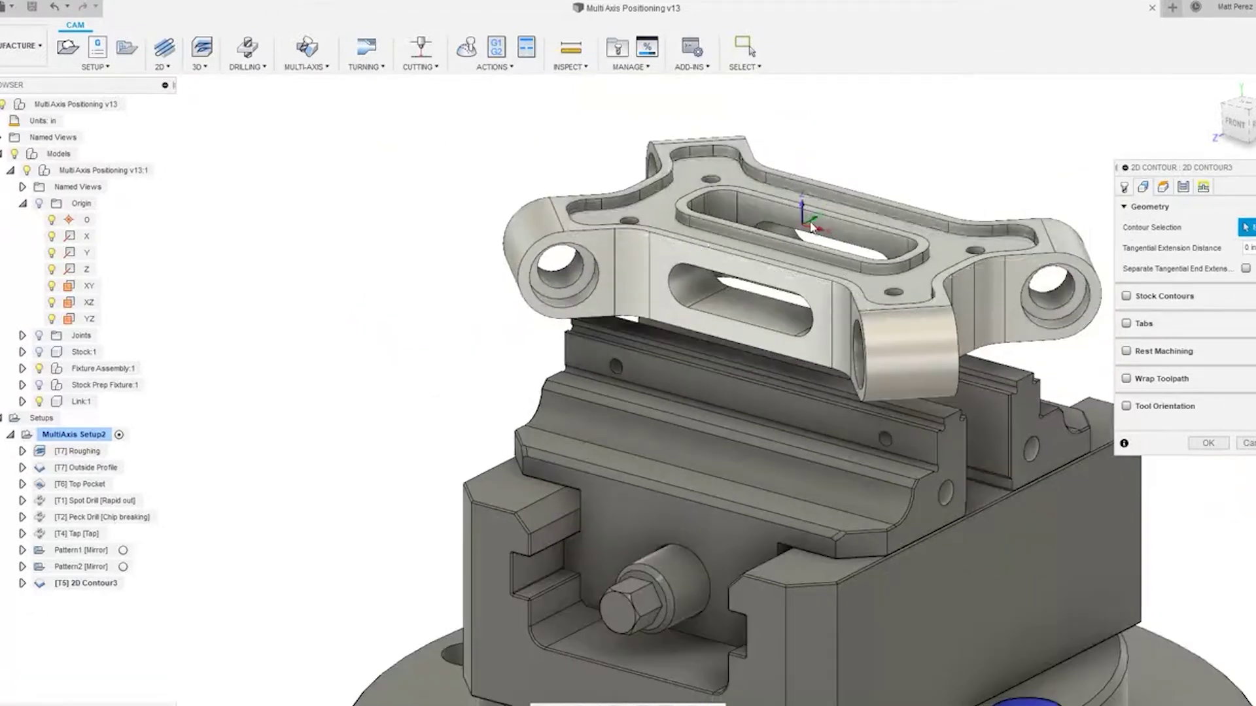
left_click(1129, 407)
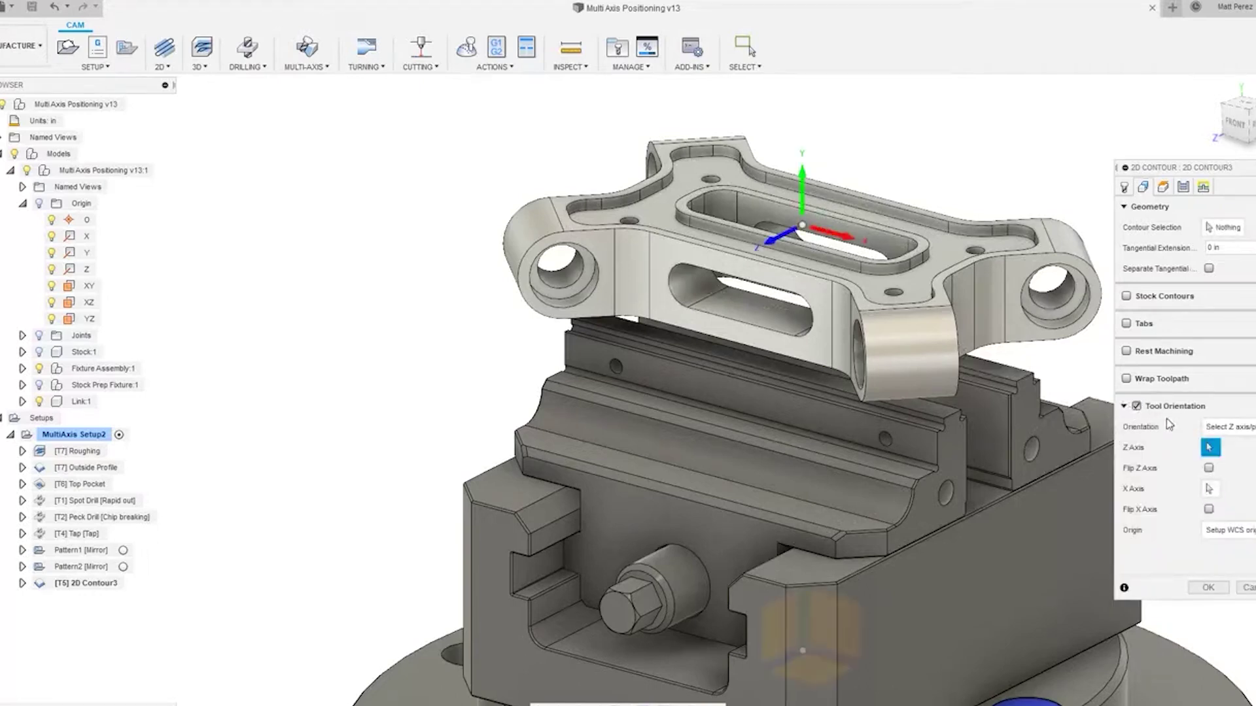
scroll(606, 275, "up", 3)
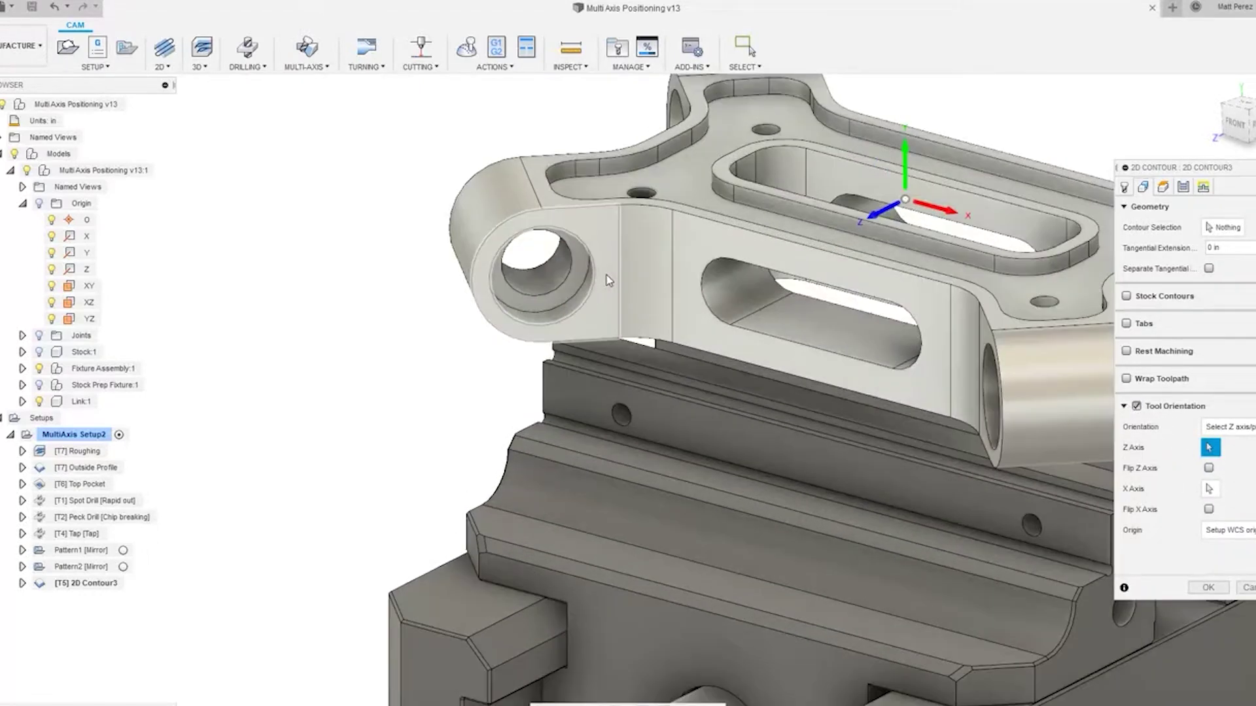
left_click(585, 308)
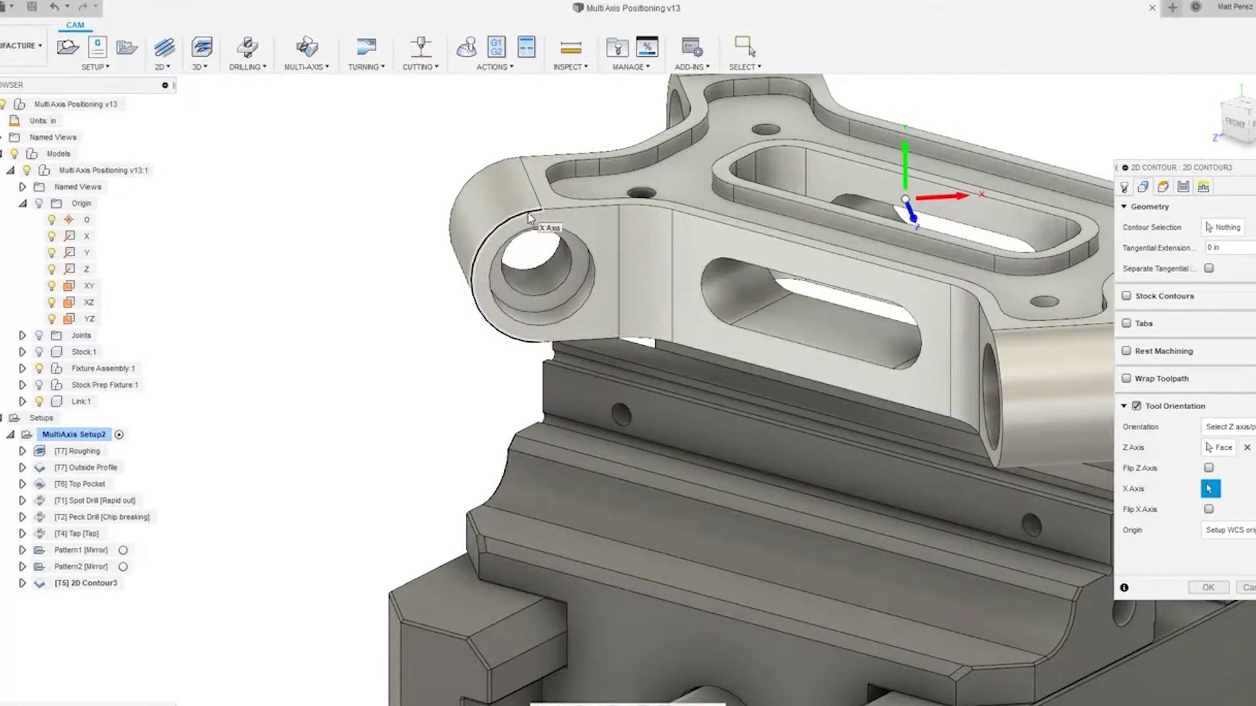
Select the edge chain around the rounded end of the link's corner boss as the contour geometry.
left_click(1211, 229)
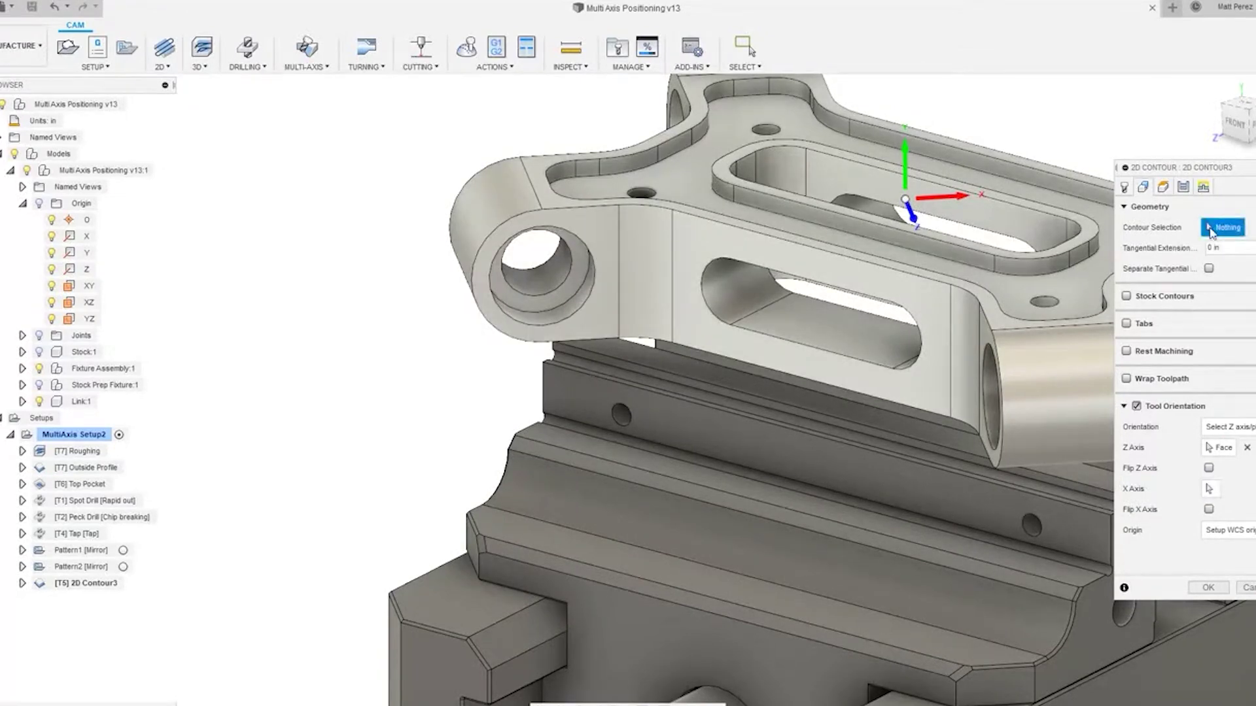
left_click(534, 214)
middle_click_drag(588, 215, 603, 319, "shift")
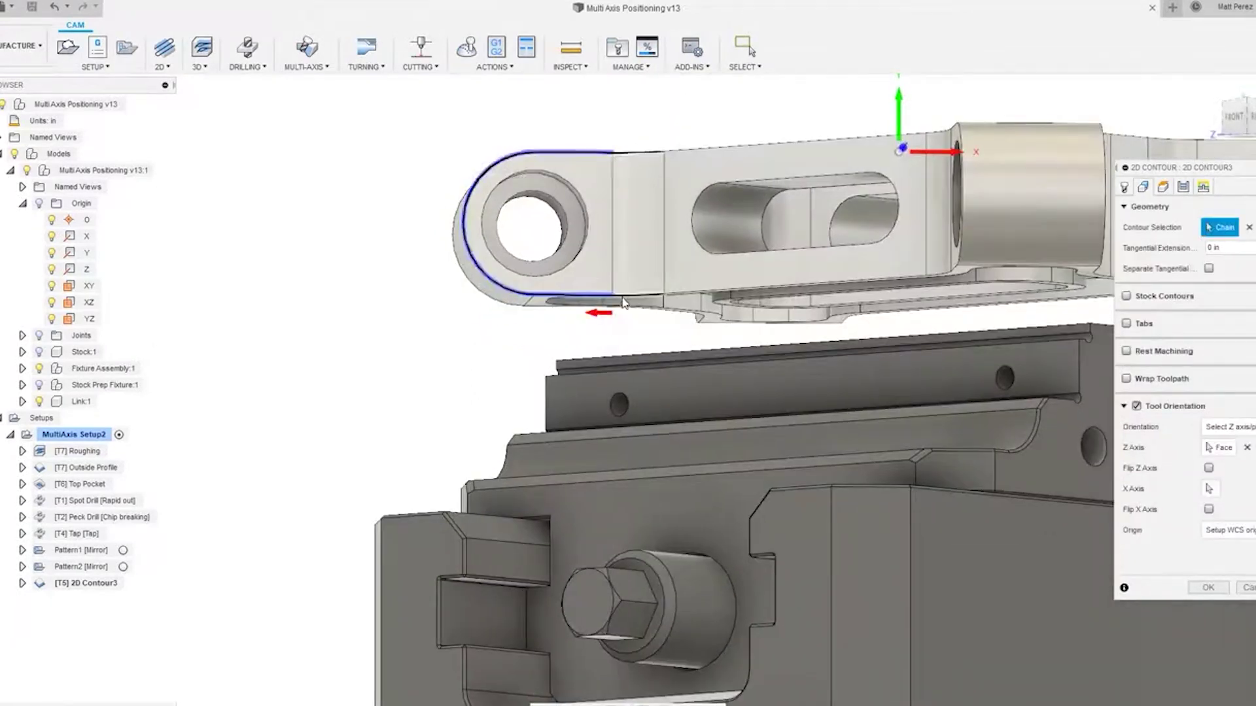
middle_click_drag(646, 128, 443, 217, "shift")
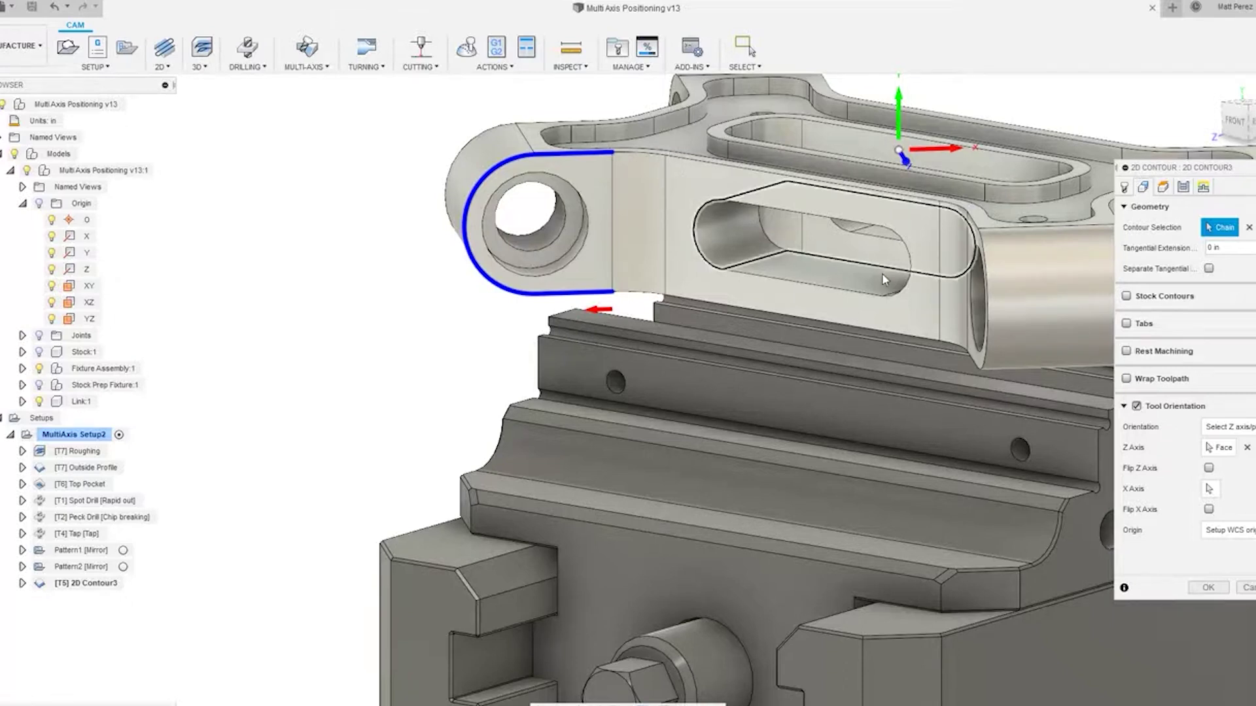
Define the bottom height from a selection, using the rear face of the corner boss with an offset of -0.05 in.
left_click(1163, 188)
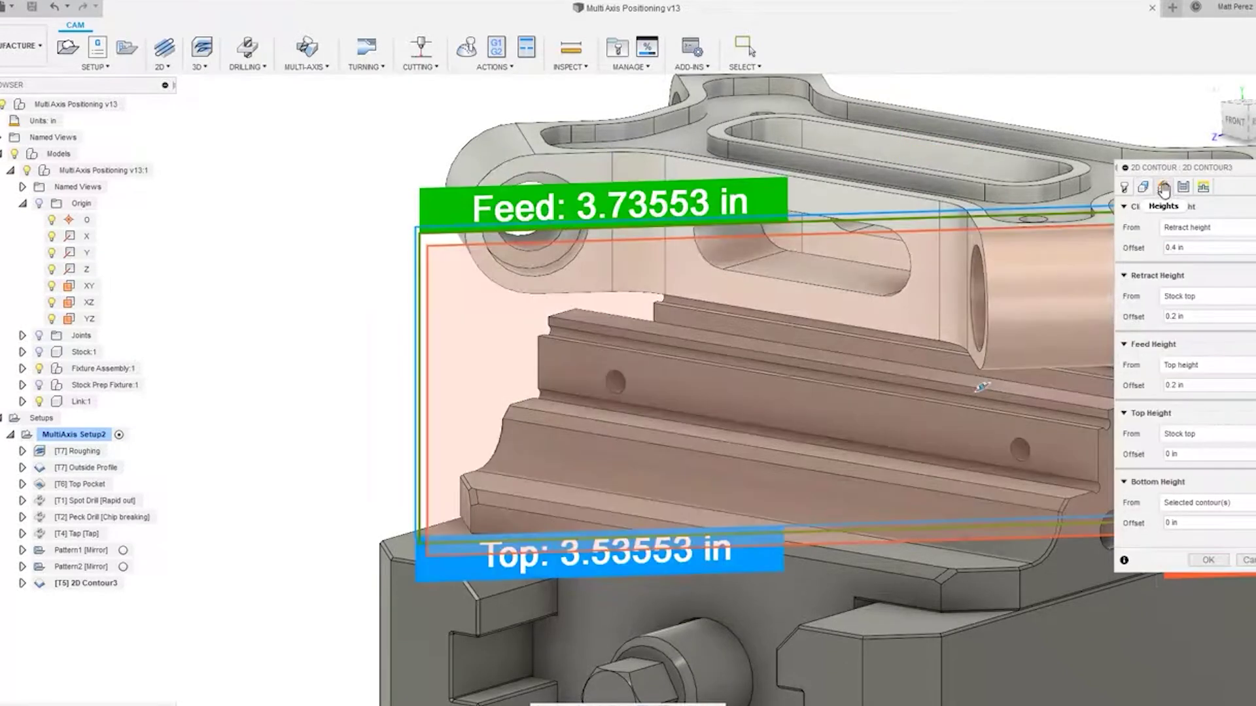
left_click(1177, 503)
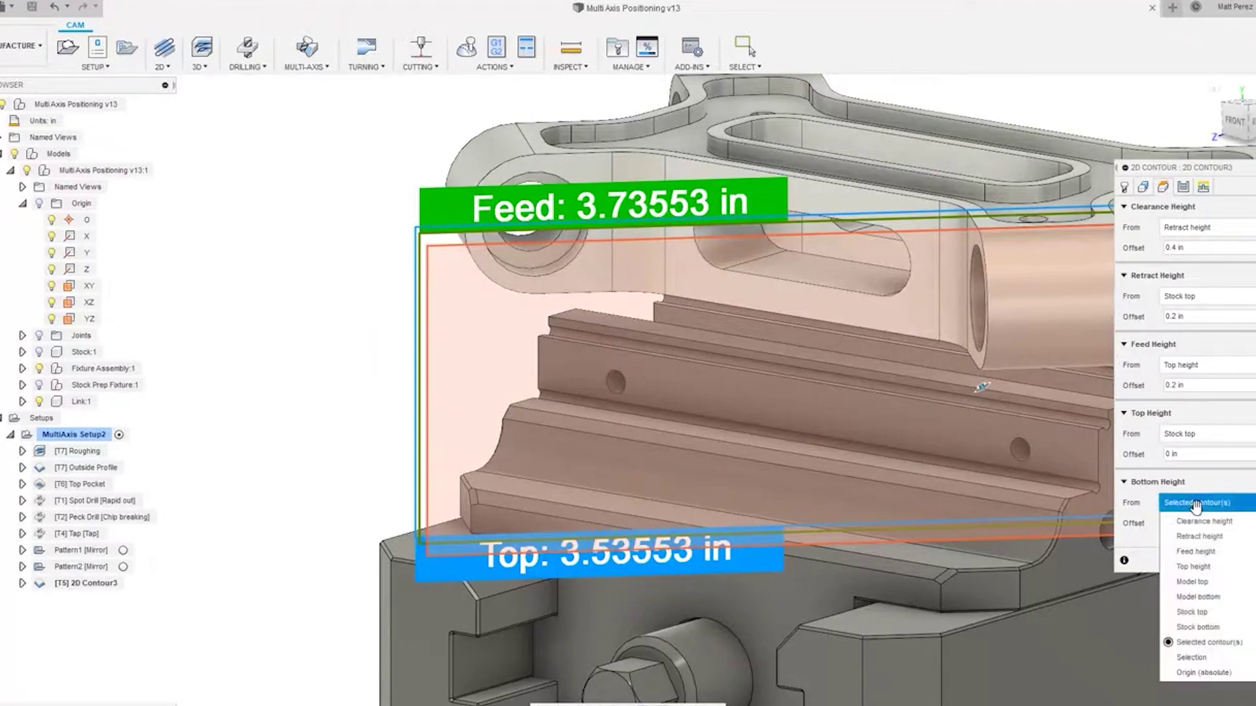
left_click(1191, 657)
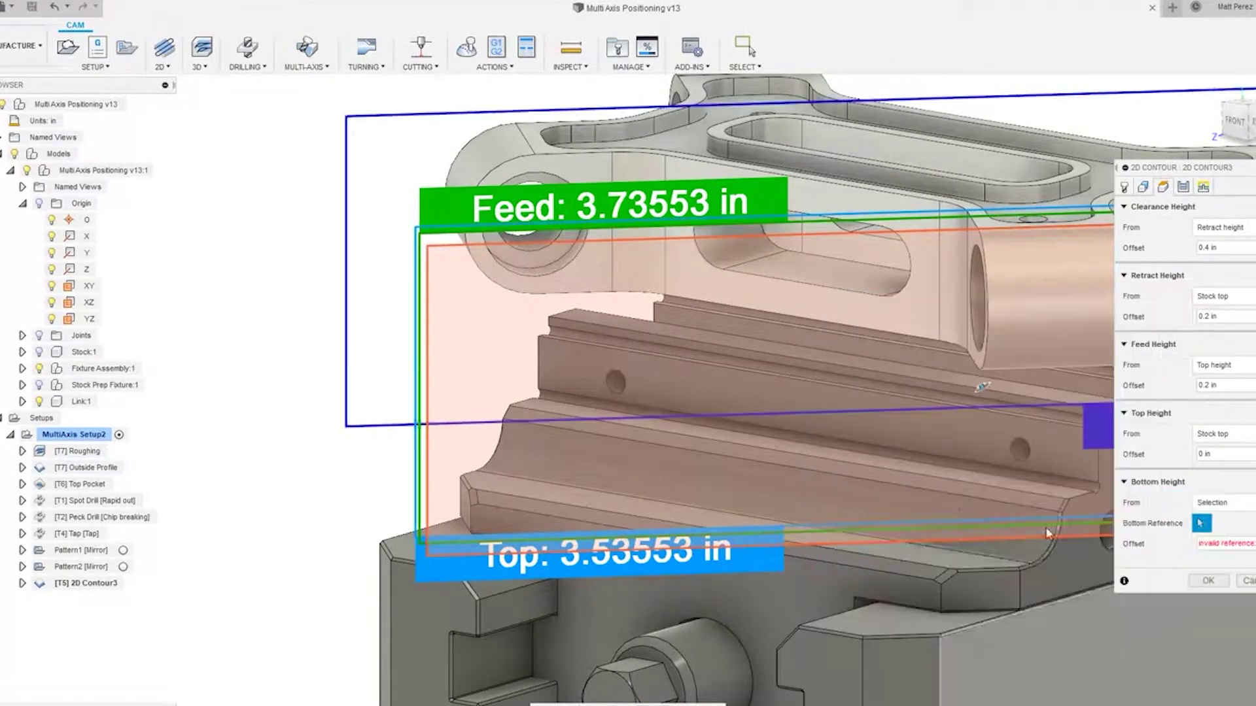
middle_click_drag(462, 303, 797, 334, "shift")
left_click(605, 202)
middle_click_drag(605, 203, 678, 470, "shift")
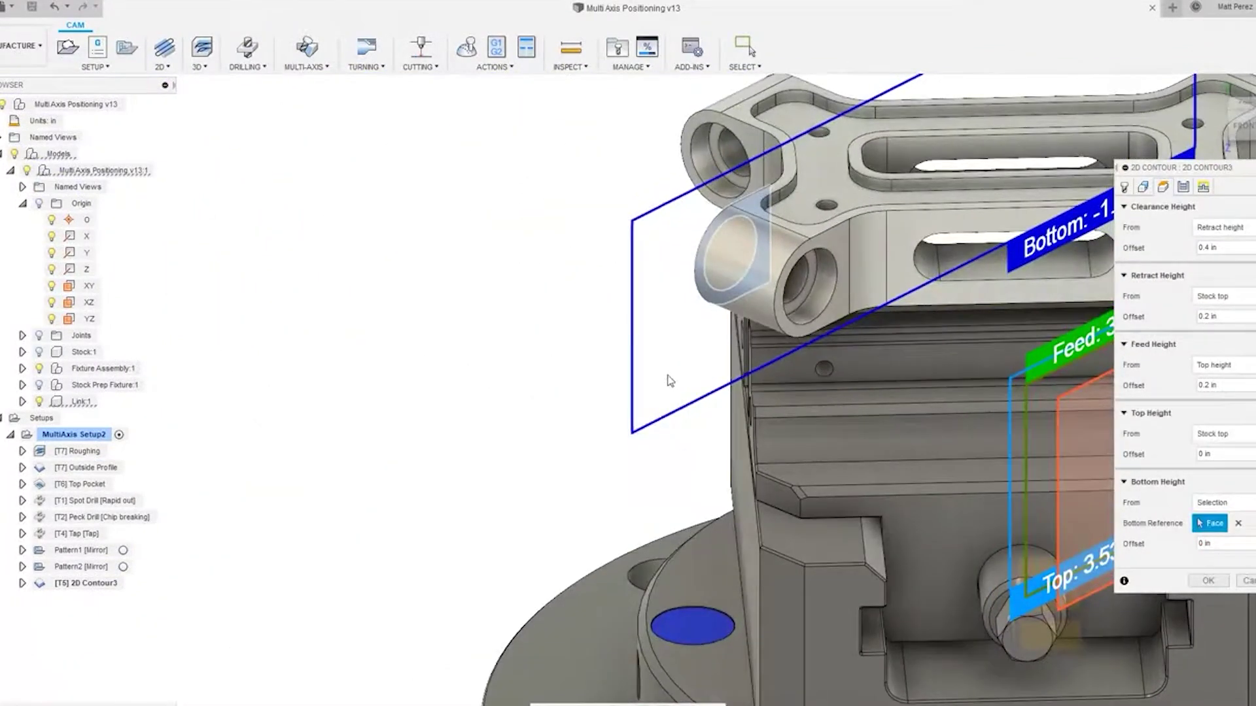
left_click(1202, 543)
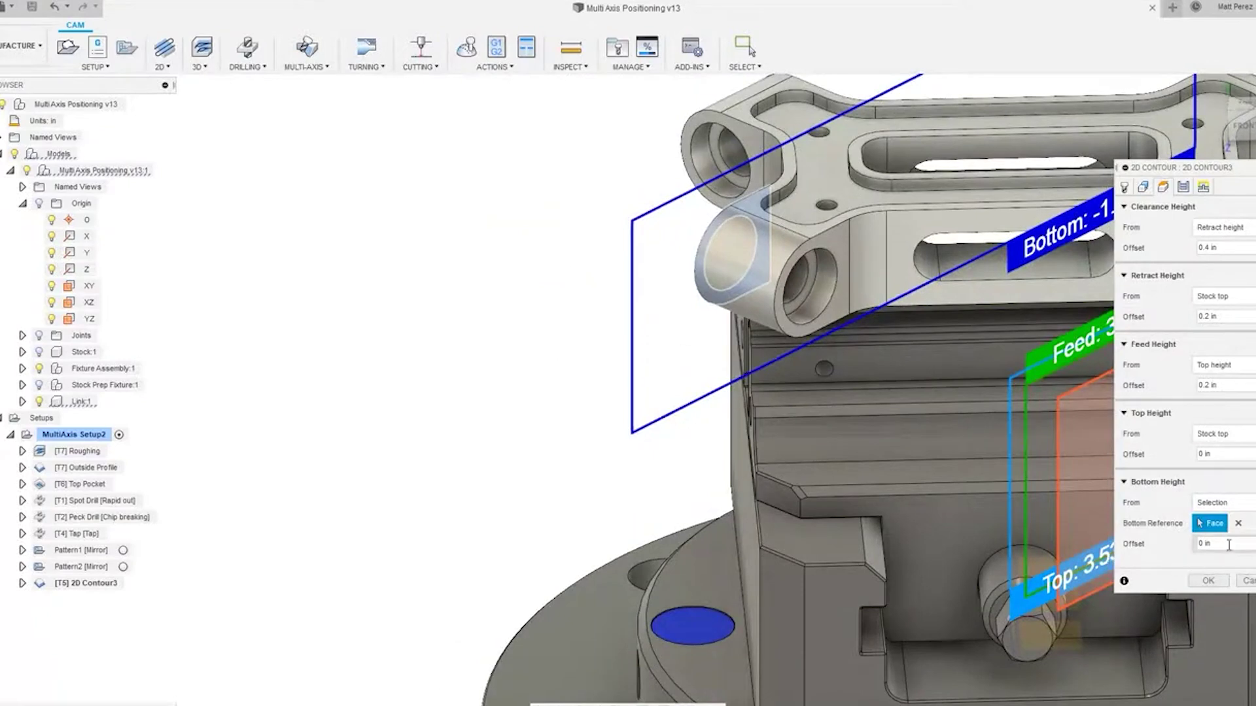
type("0.5")
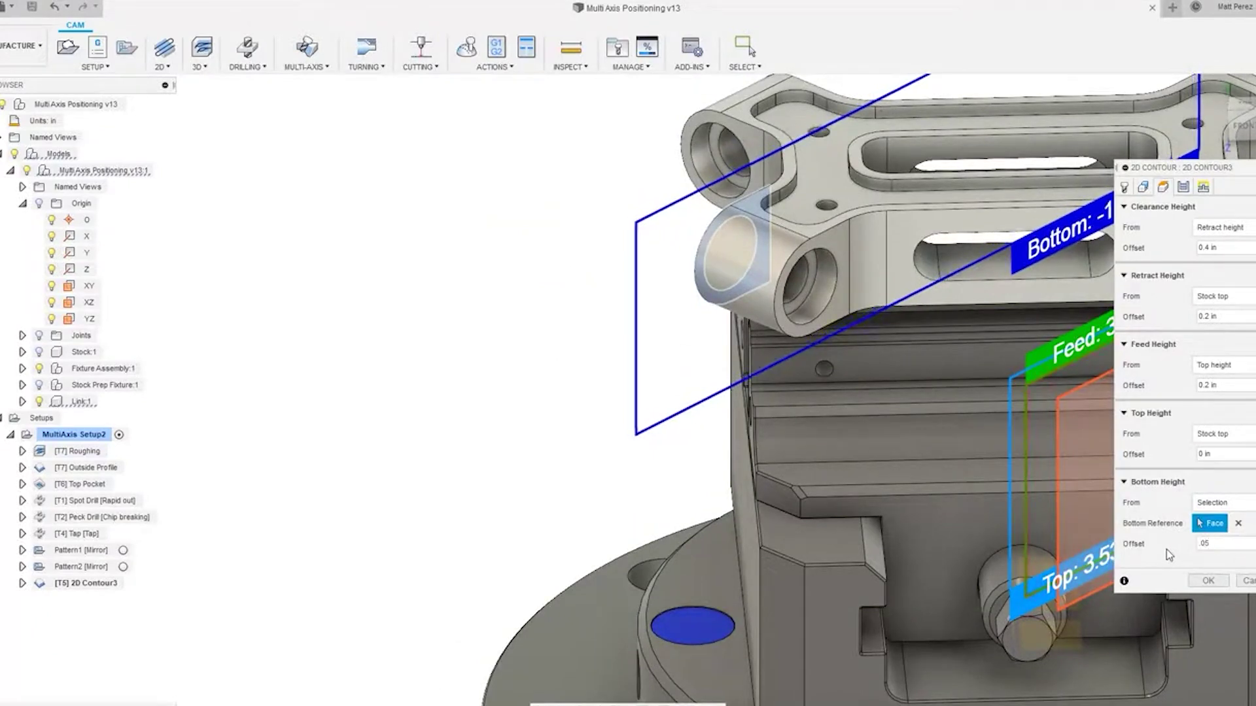
type("-")
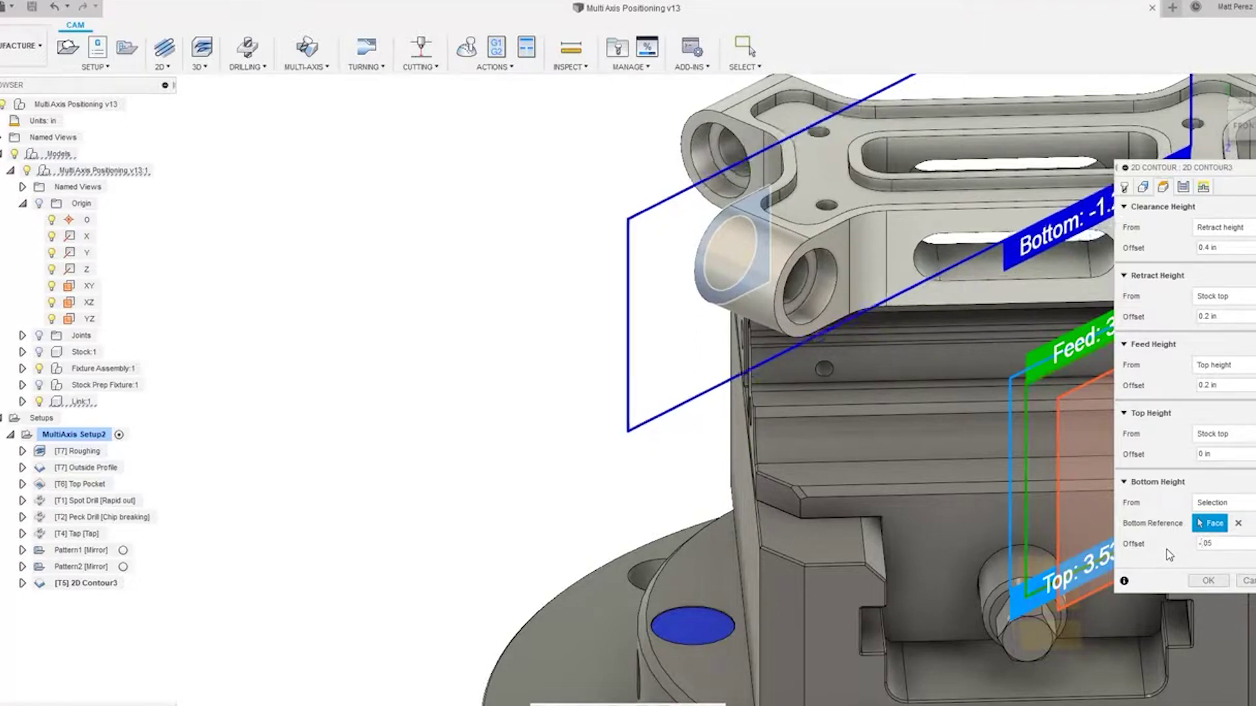
Review the passes and linking settings, keep their defaults, and generate the contour toolpath.
left_click(1182, 187)
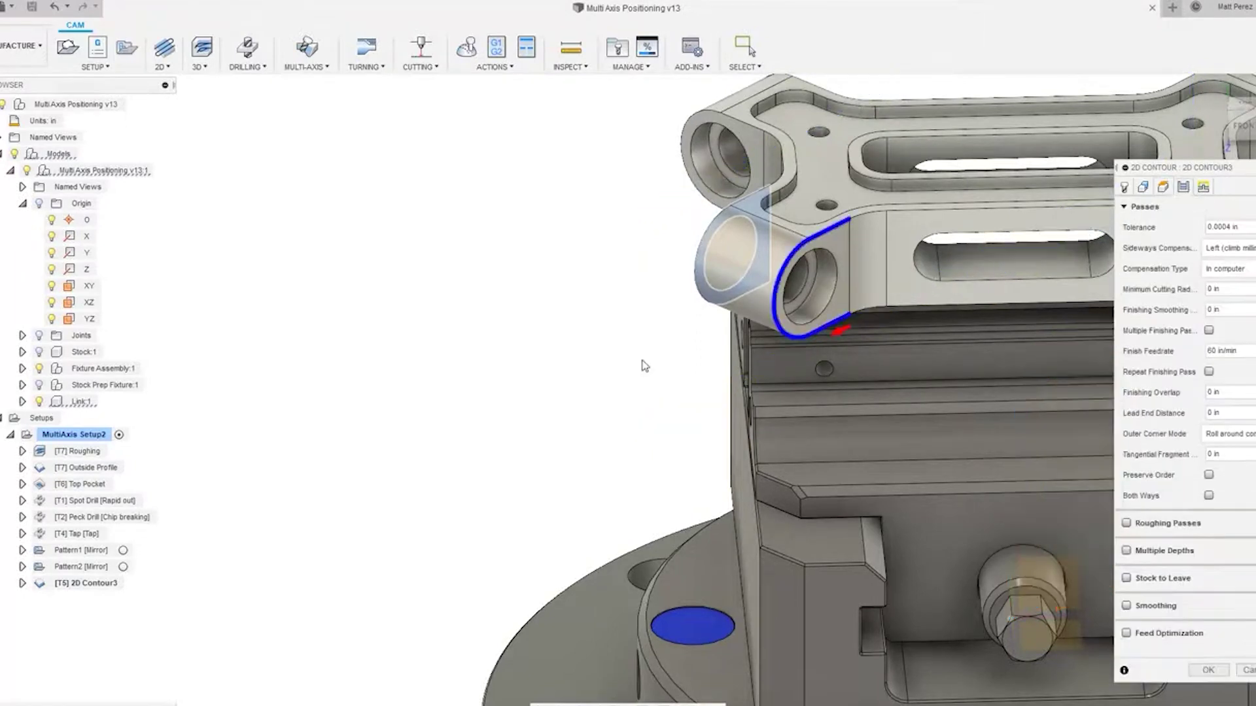
middle_click_drag(645, 366, 645, 369, "shift")
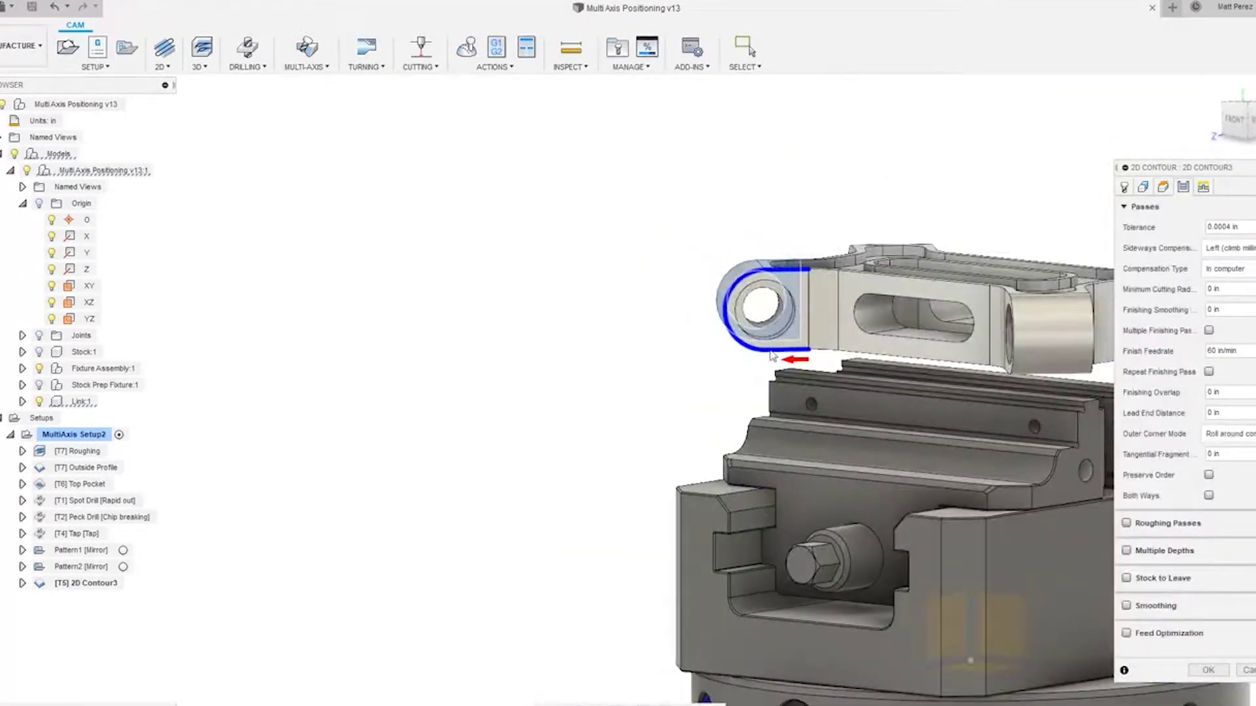
scroll(829, 356, "up", 3)
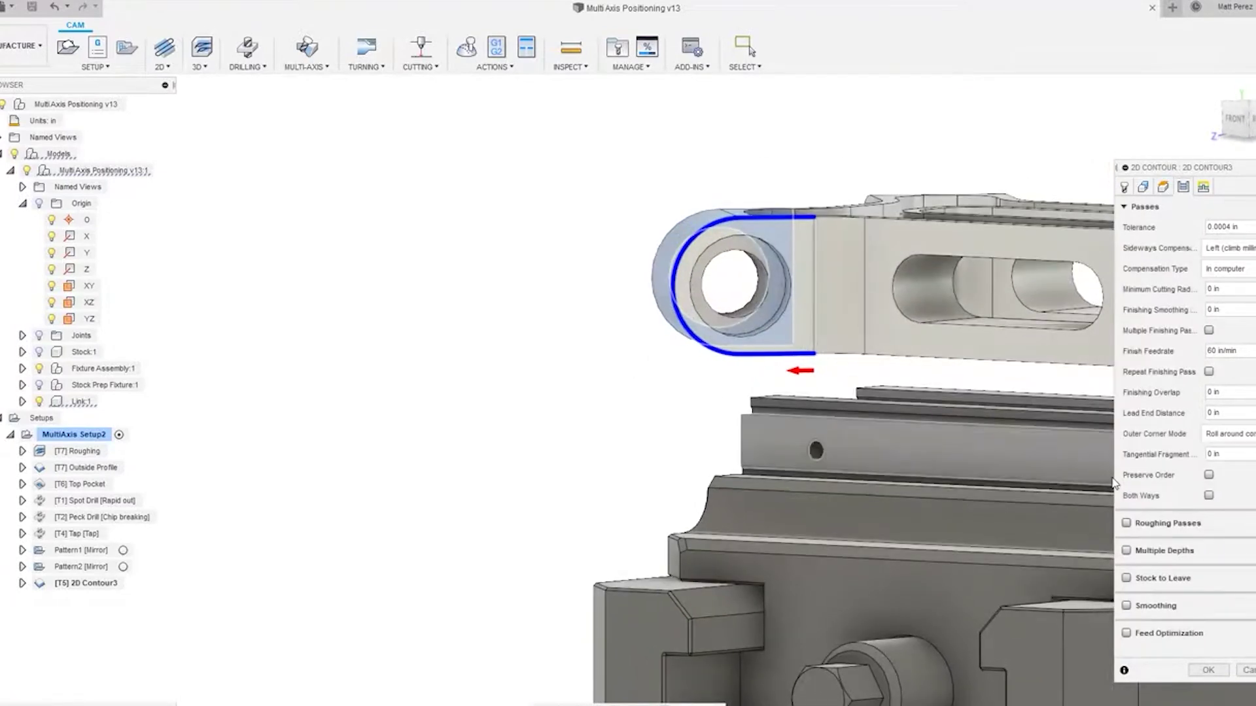
left_click(1204, 189)
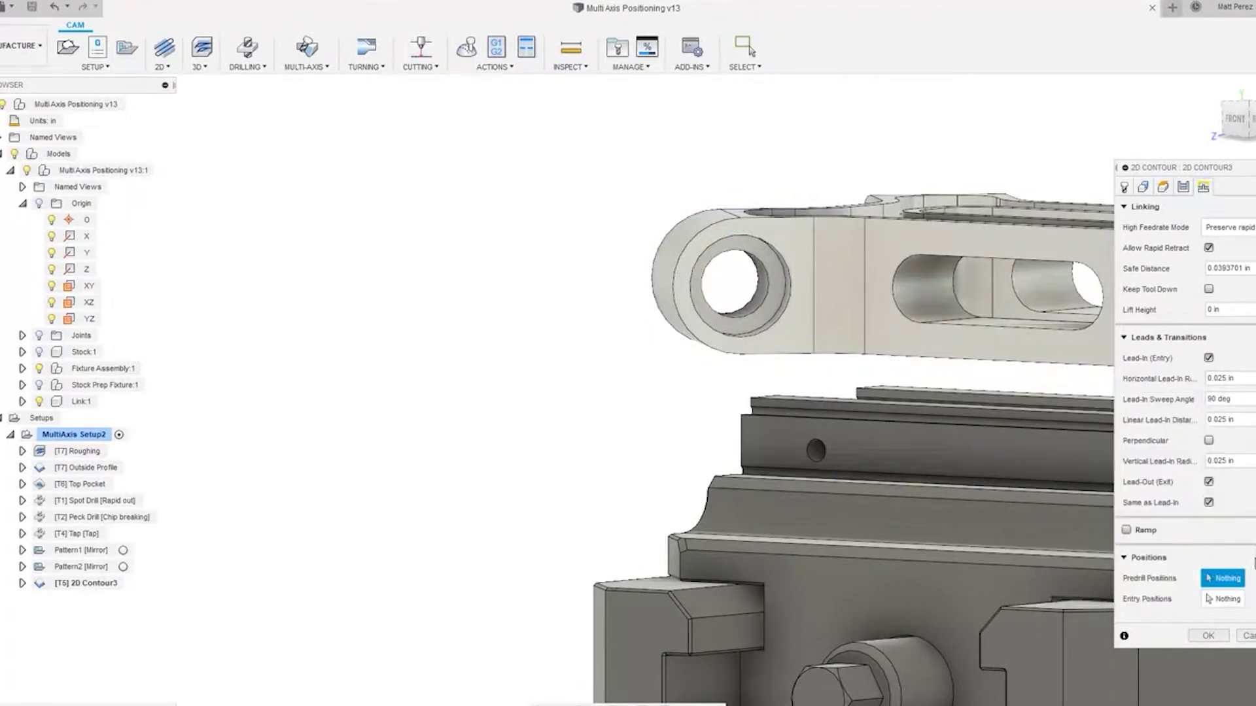
left_click(1207, 635)
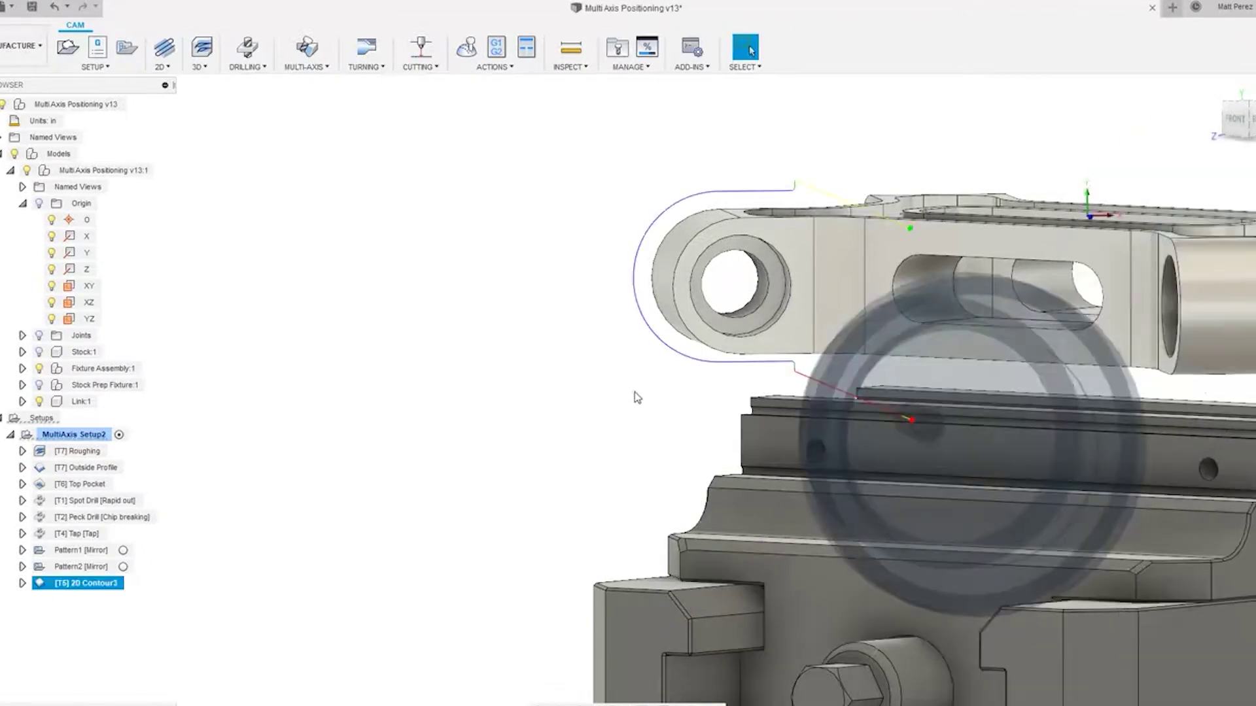
Measure the length of the upper straight edge across the link's round corner boss.
middle_click_drag(631, 351, 715, 409, "shift")
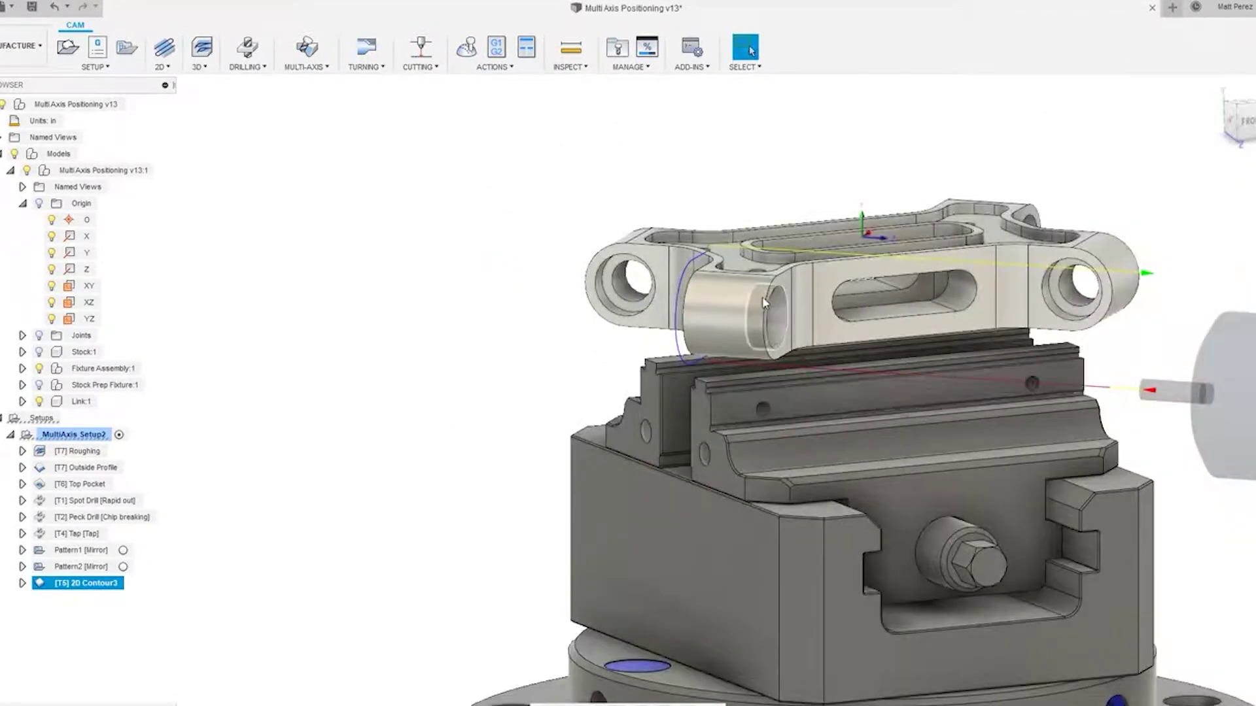
left_click(582, 53)
scroll(768, 288, "up", 3)
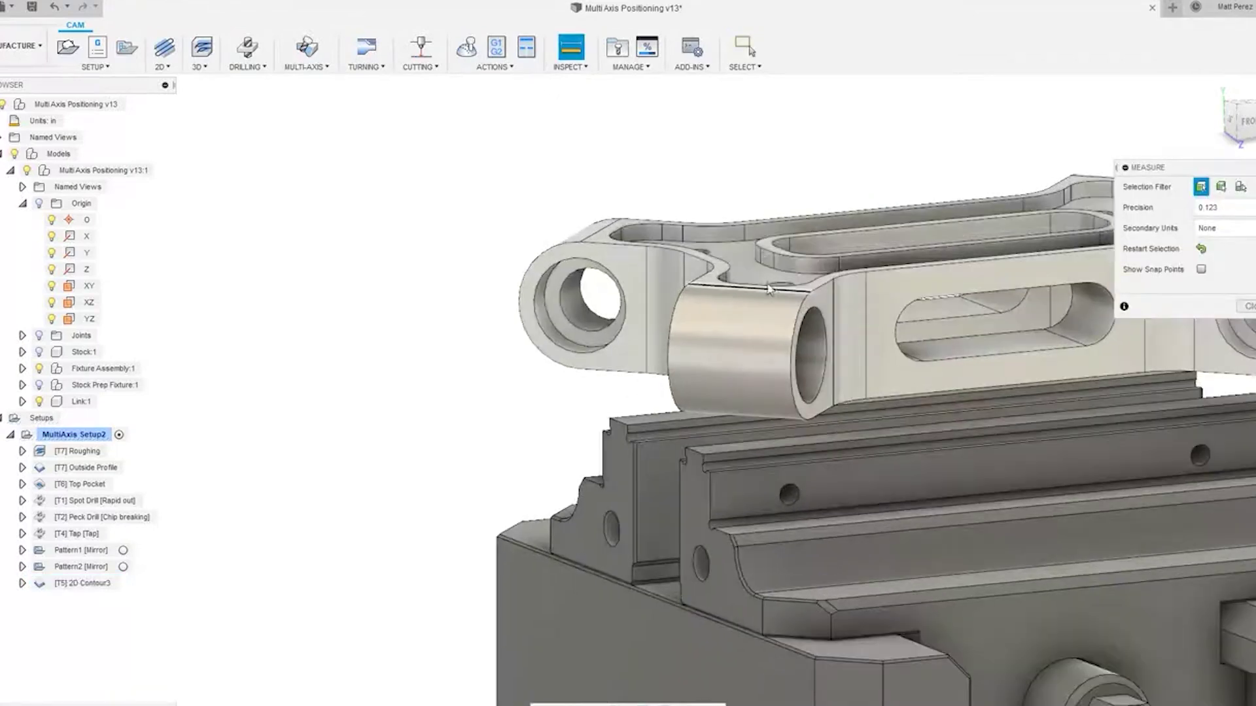
left_click(774, 294)
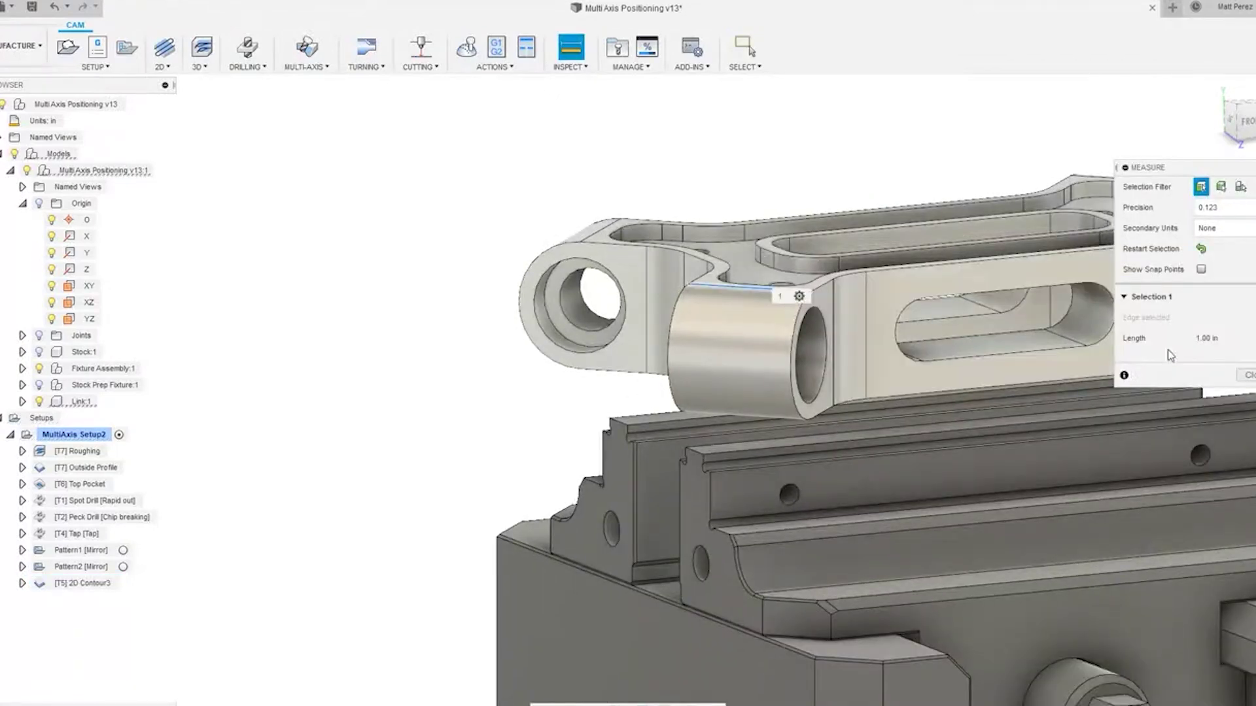
left_click(1245, 375)
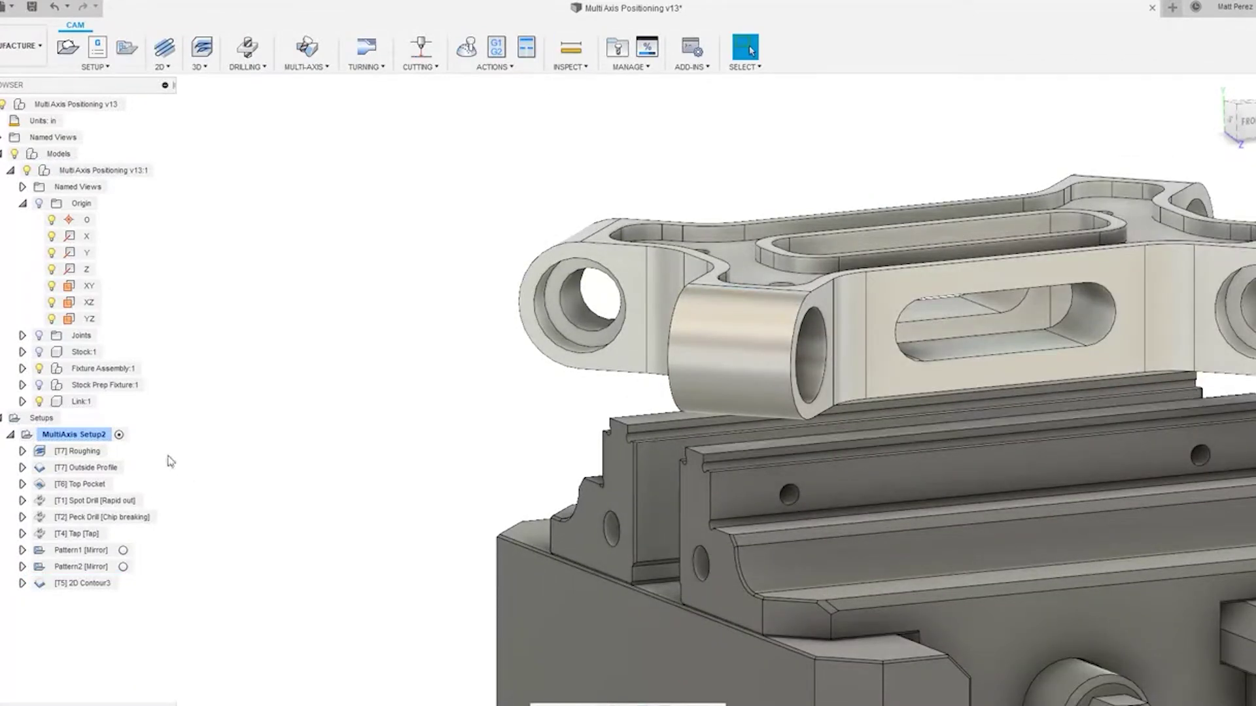
Edit the 2D Contour3 tool, setting the body length to 1.125 in and changing the number of flutes.
right_click(89, 590)
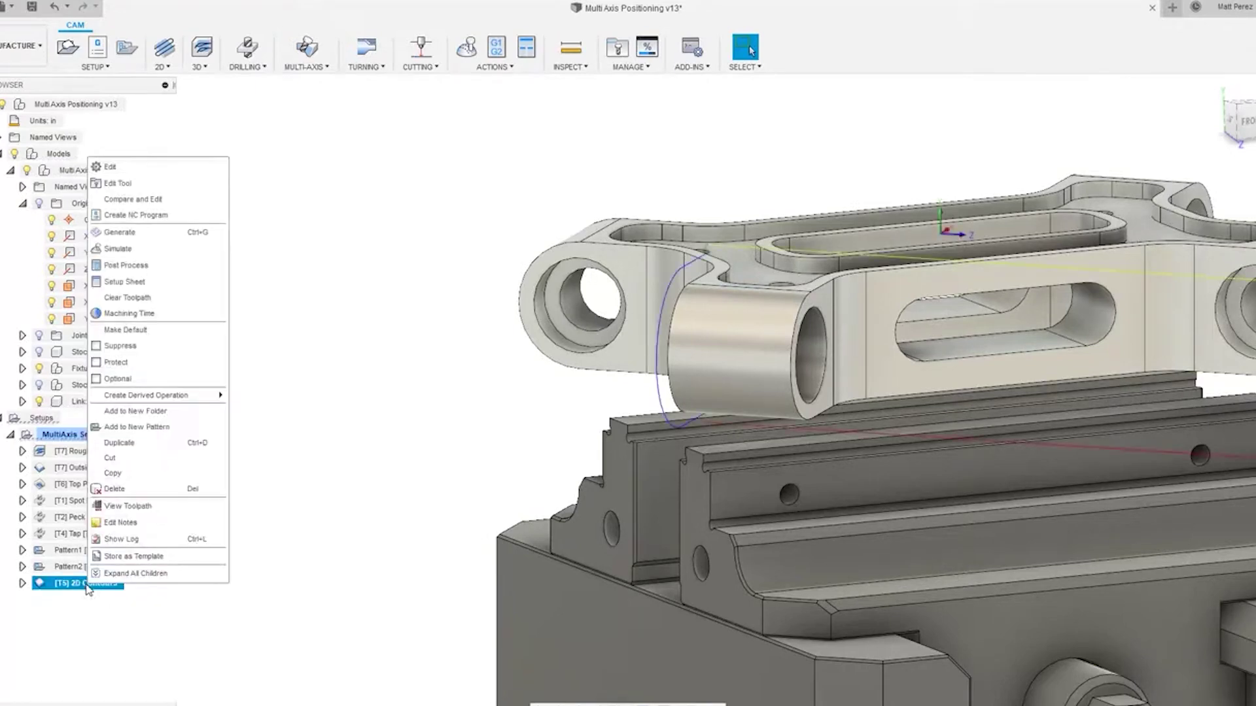
left_click(133, 188)
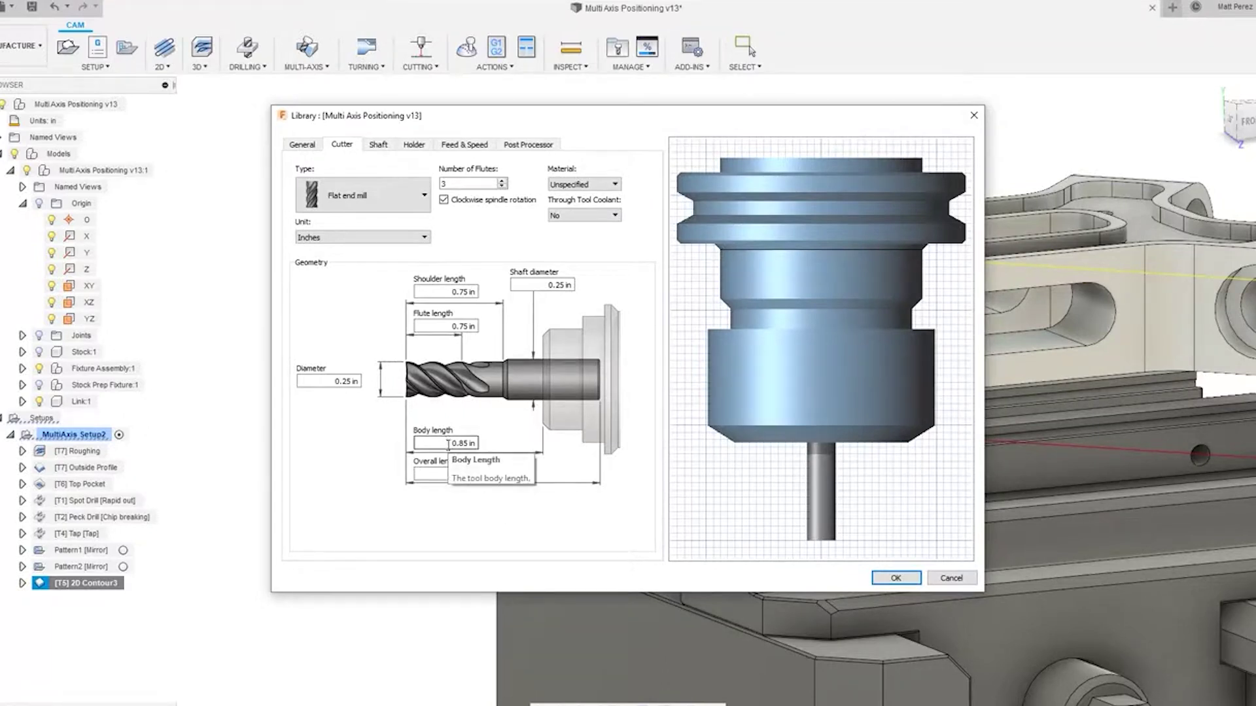
left_click_drag(450, 442, 485, 442)
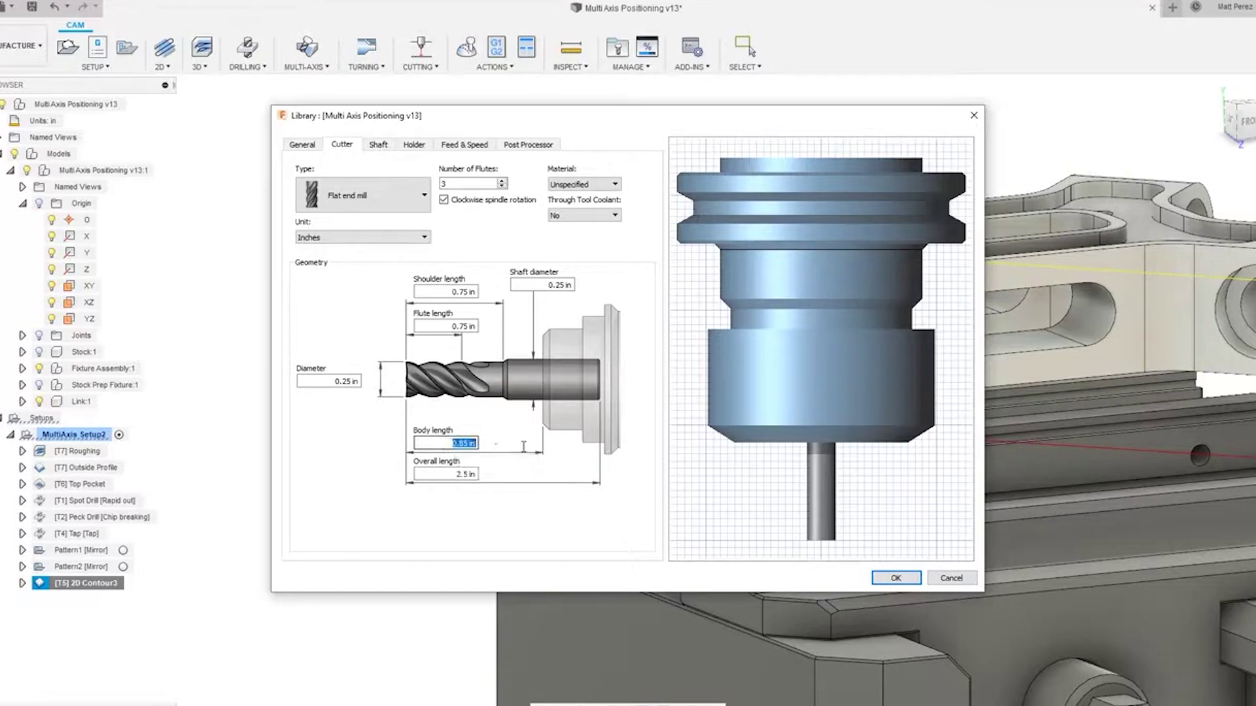
type("1.125")
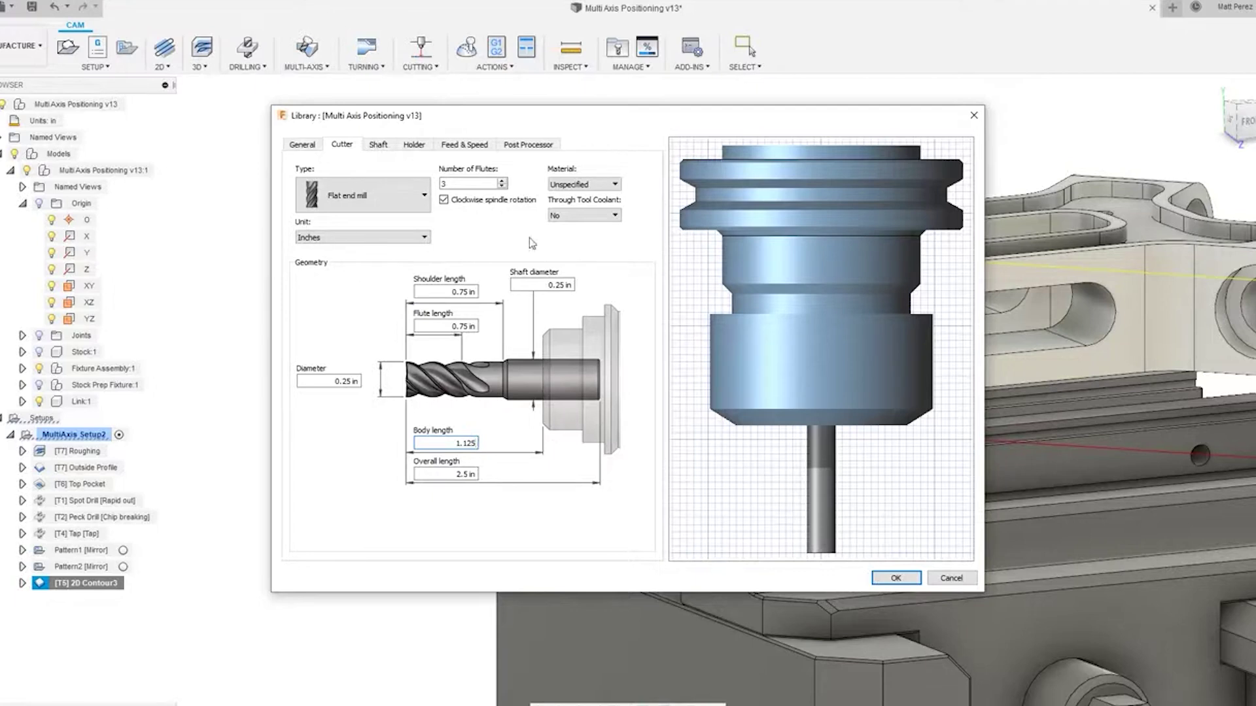
left_click(507, 185)
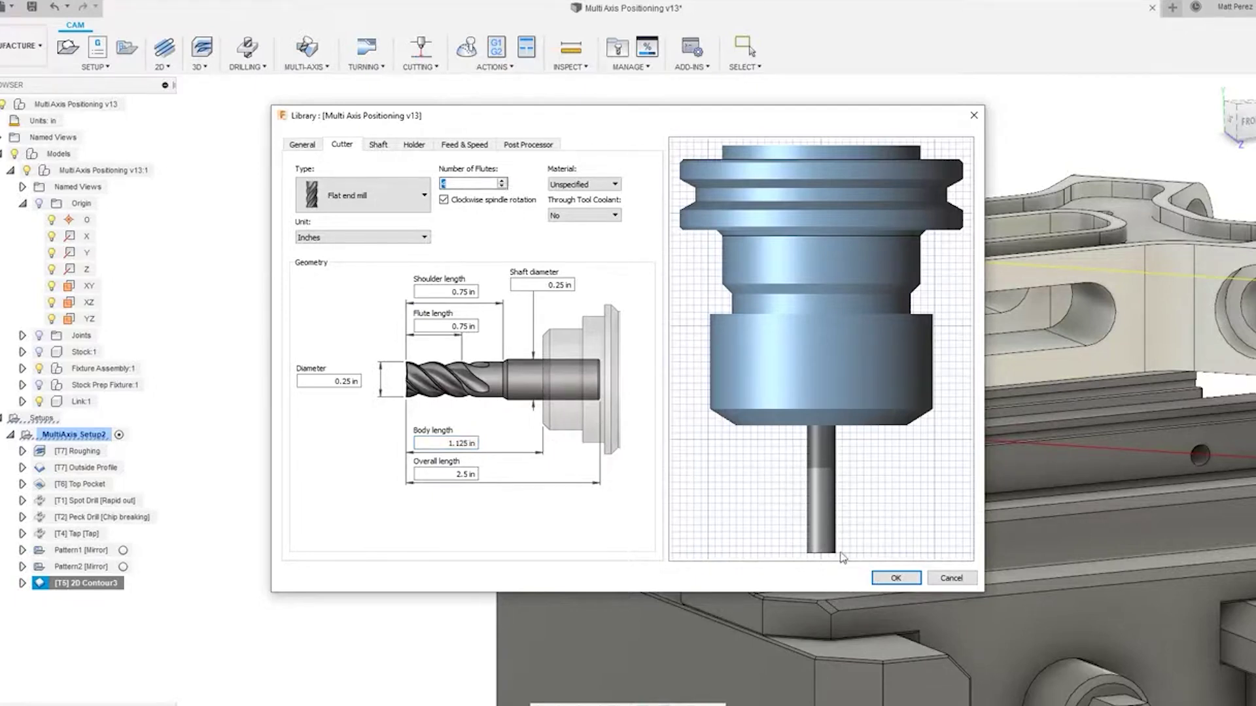
left_click(910, 578)
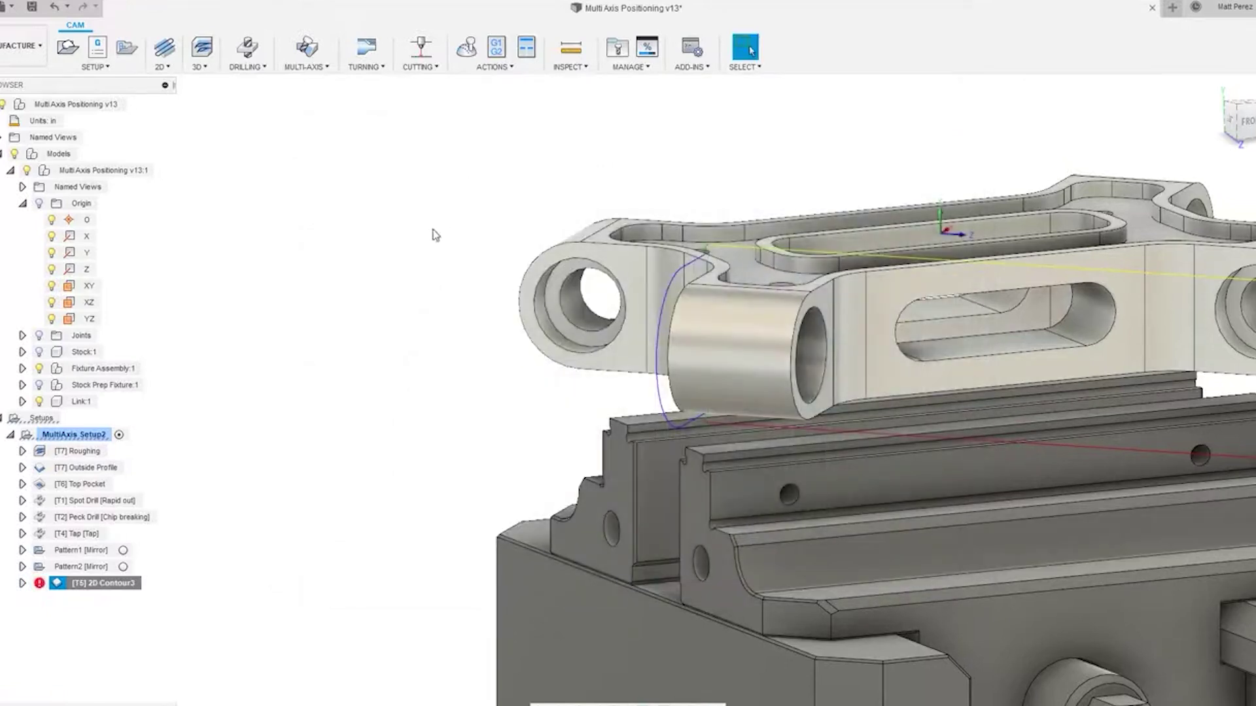
Regenerate the 2D Contour3 toolpath with the edited tool.
scroll(437, 248, "down", 3)
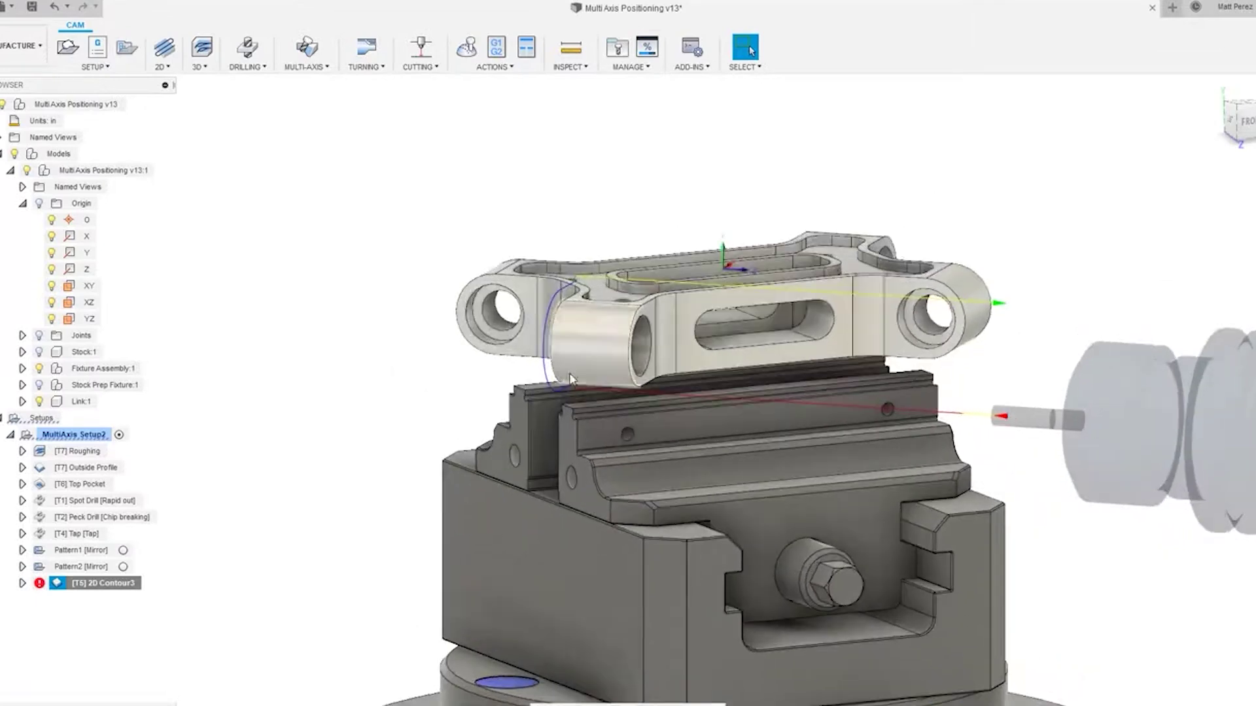
middle_click_drag(626, 425, 599, 430, "shift")
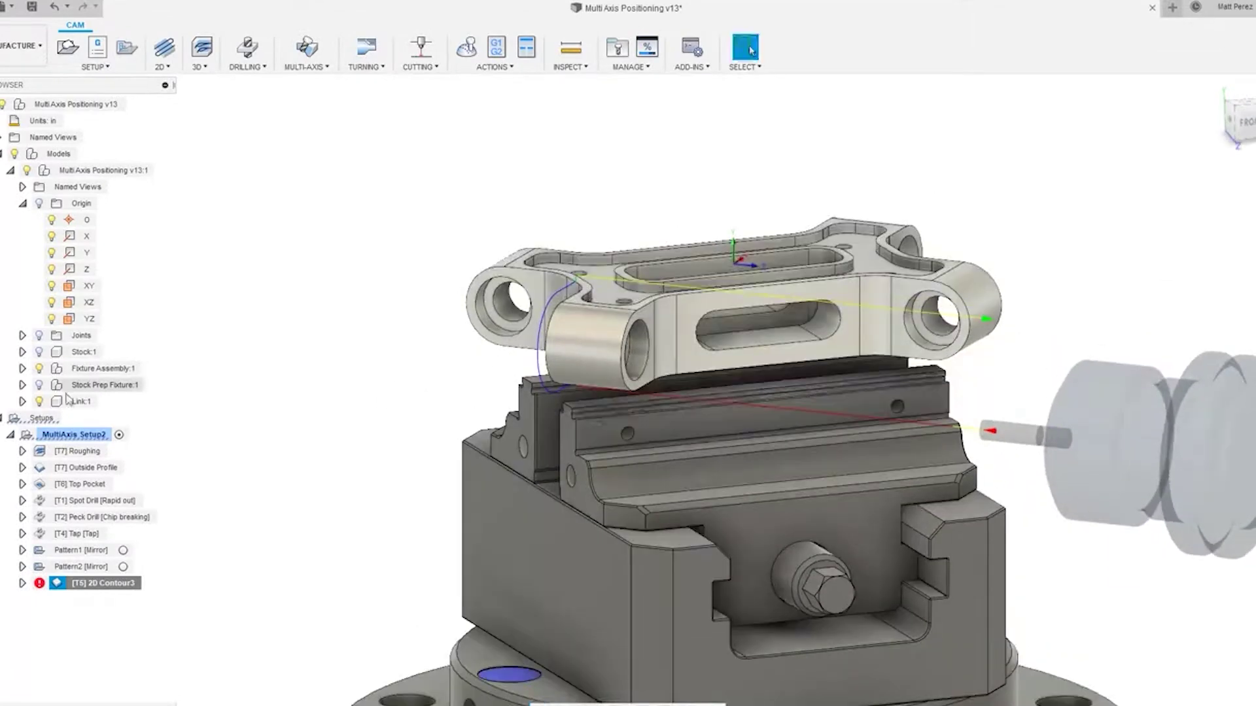
key("ctrl+g")
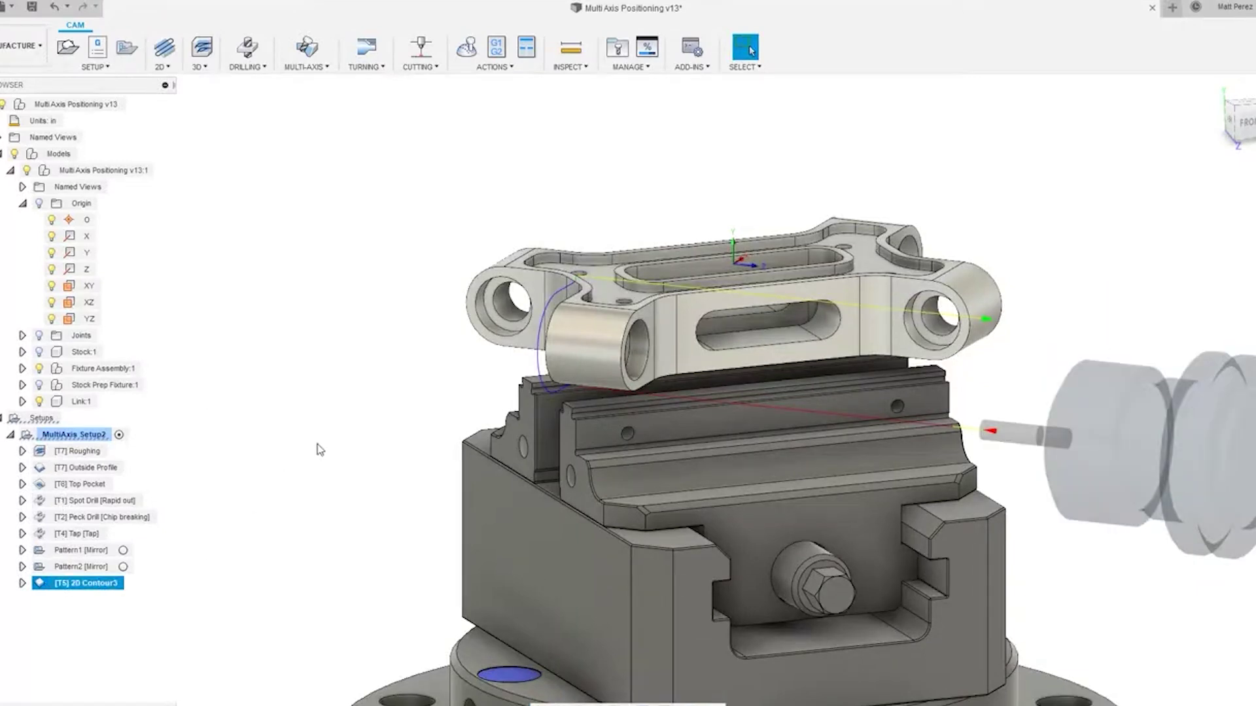
Simulate all operations of MultiAxis Setup2 and jump to the end of the simulation.
scroll(424, 406, "up", 1)
left_click(74, 435)
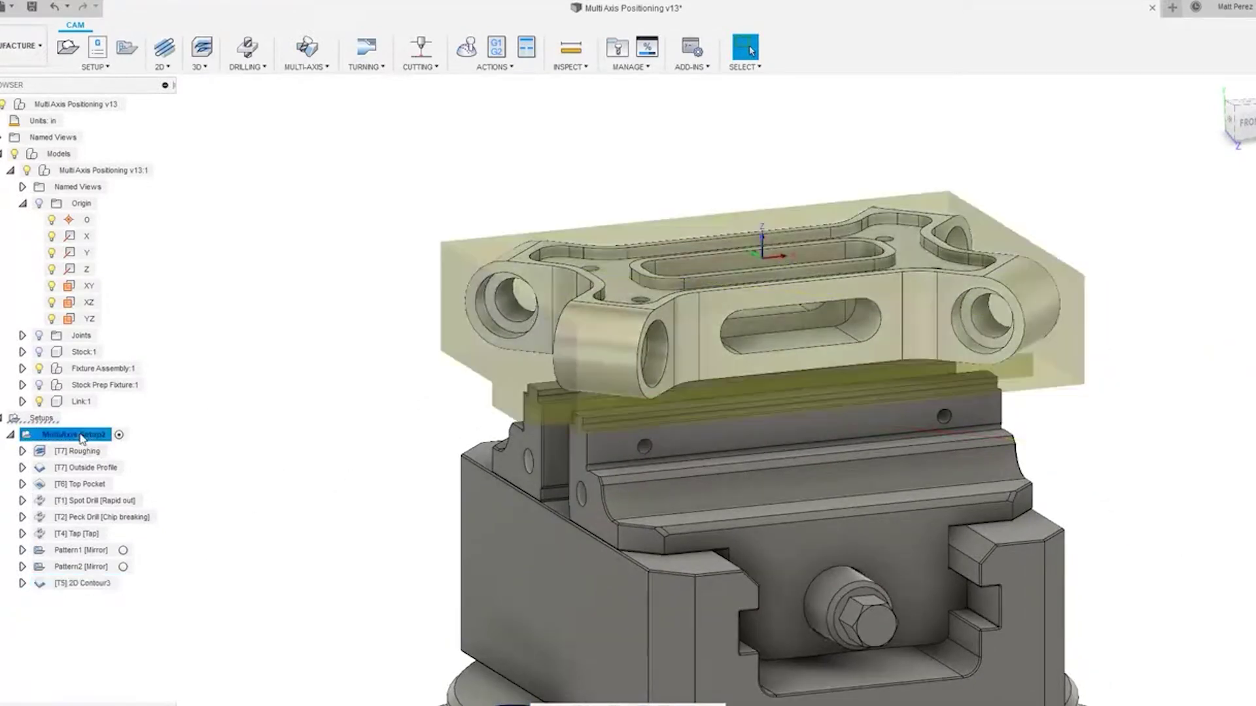
left_click(466, 51)
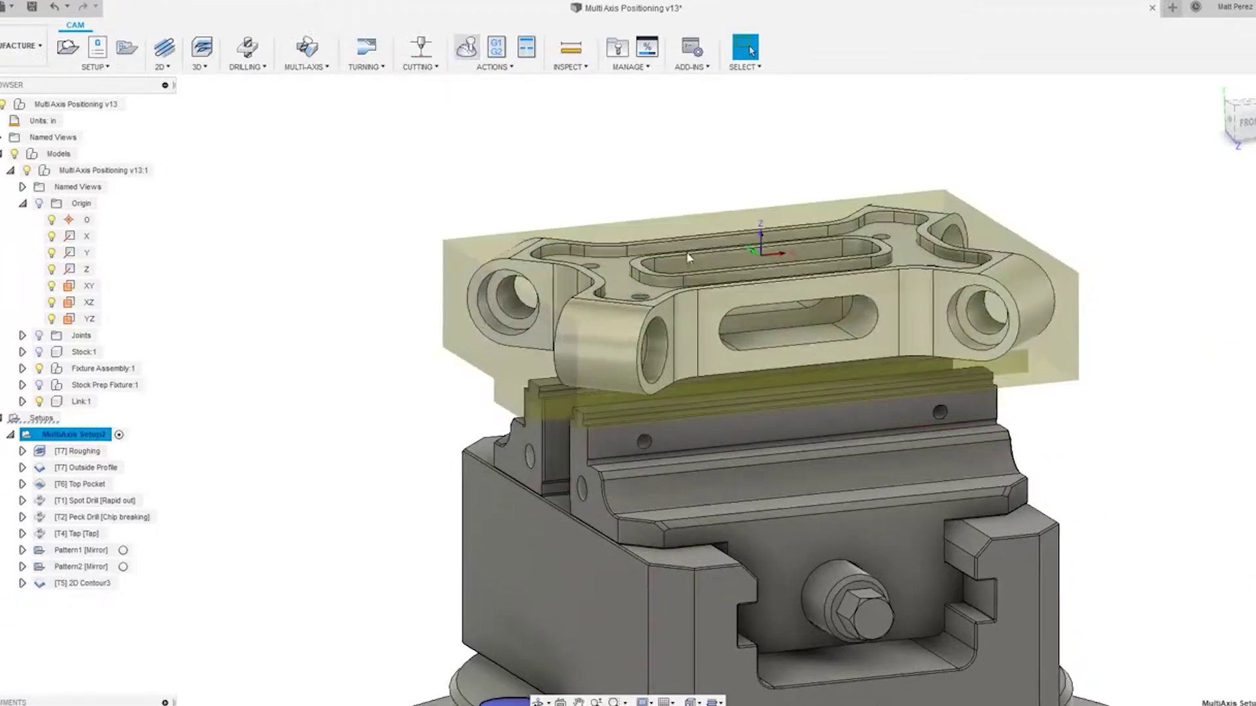
left_click(707, 657)
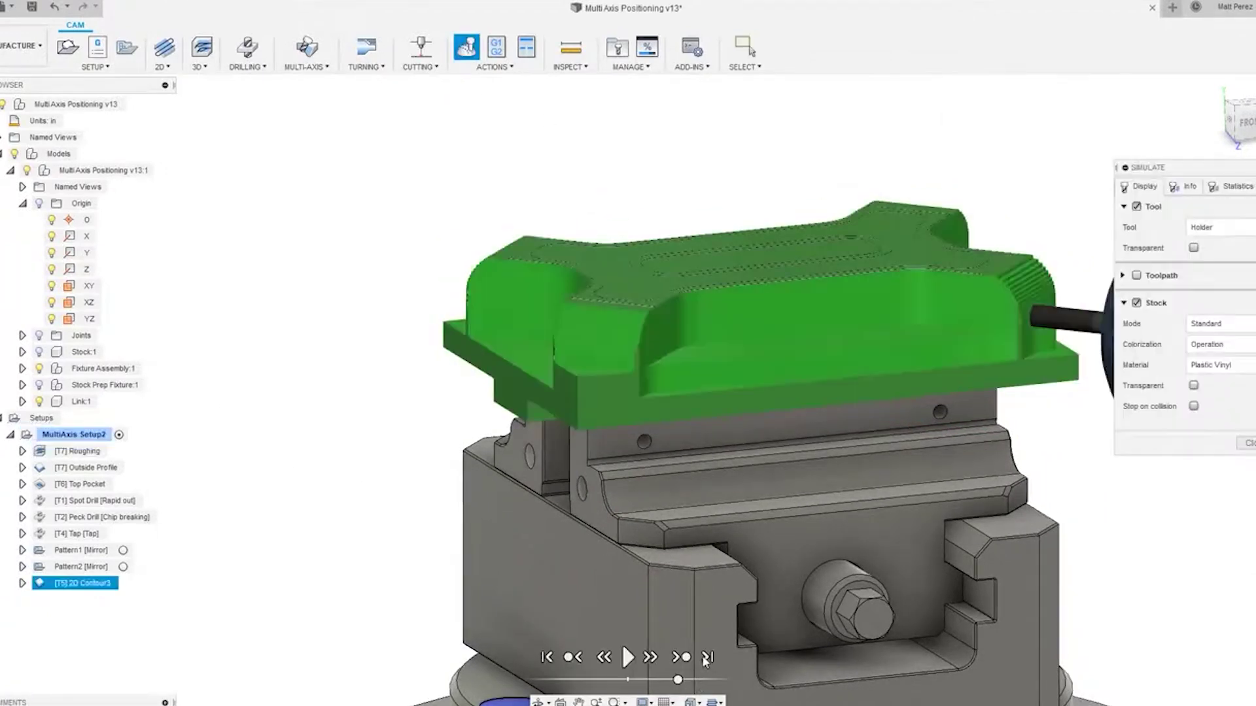
Replay the setup simulation from an earlier operation and inspect the cut stock around the link's front corner boss.
left_click(571, 659)
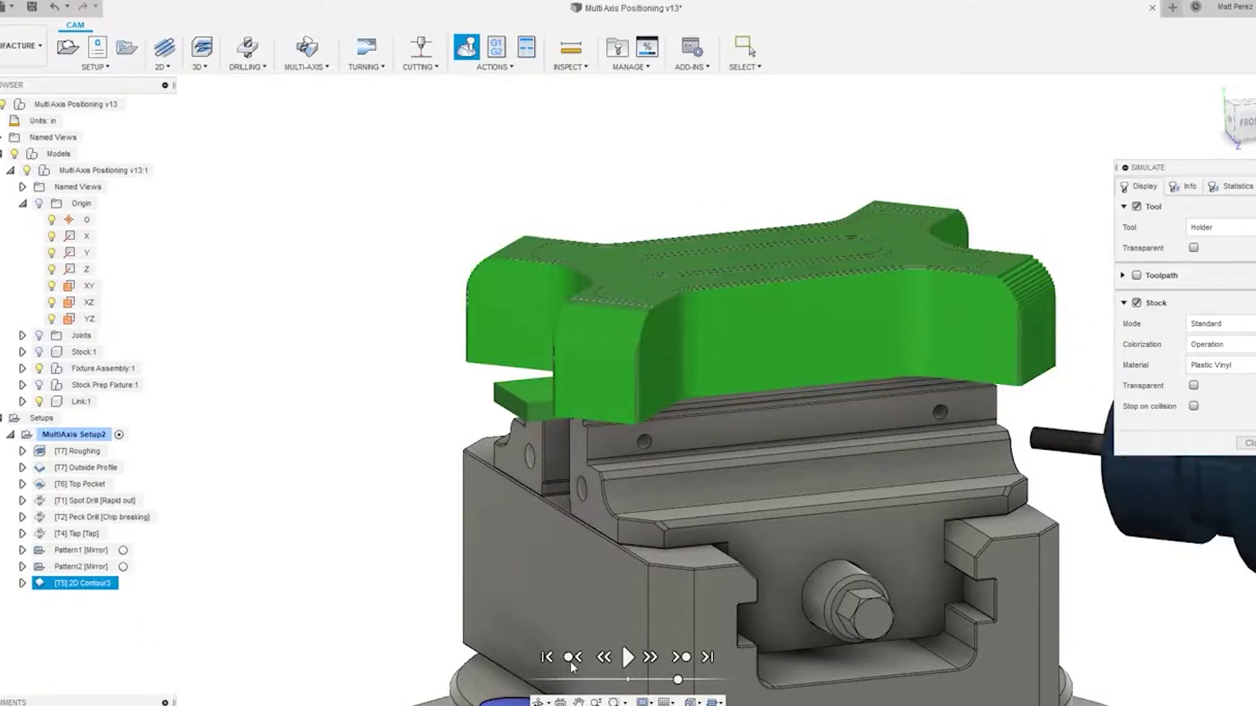
left_click(627, 662)
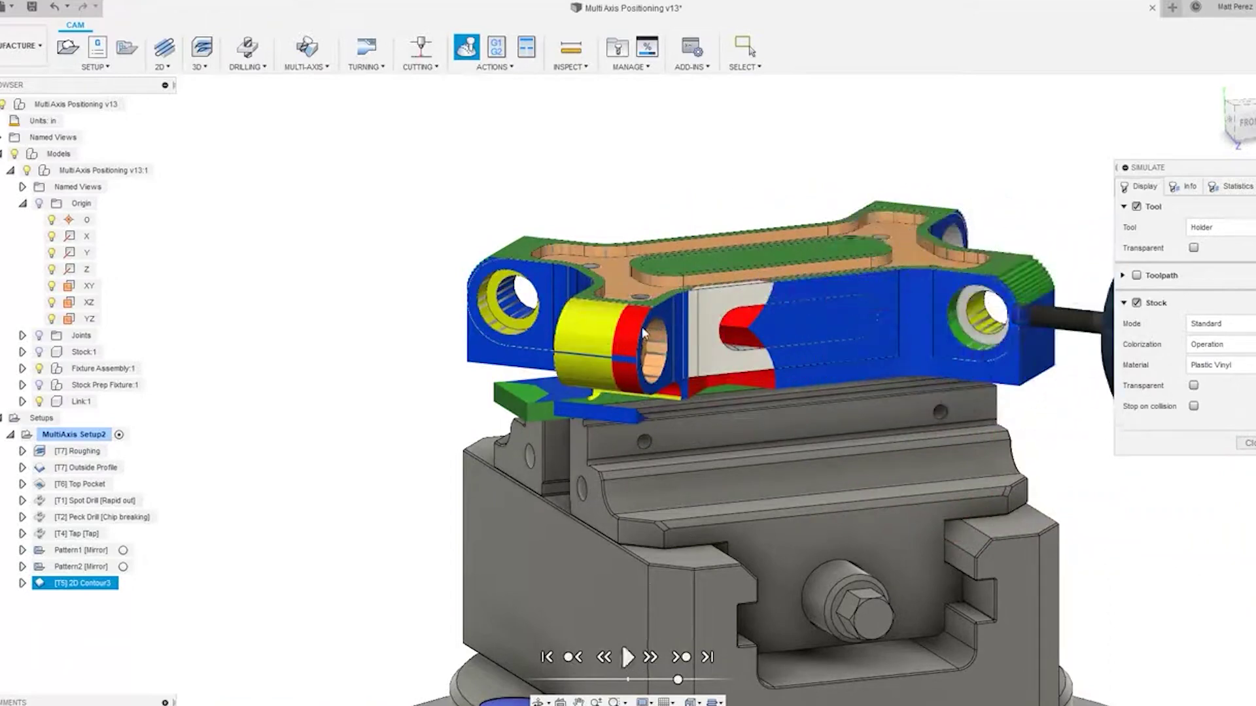
scroll(642, 334, "up", 8)
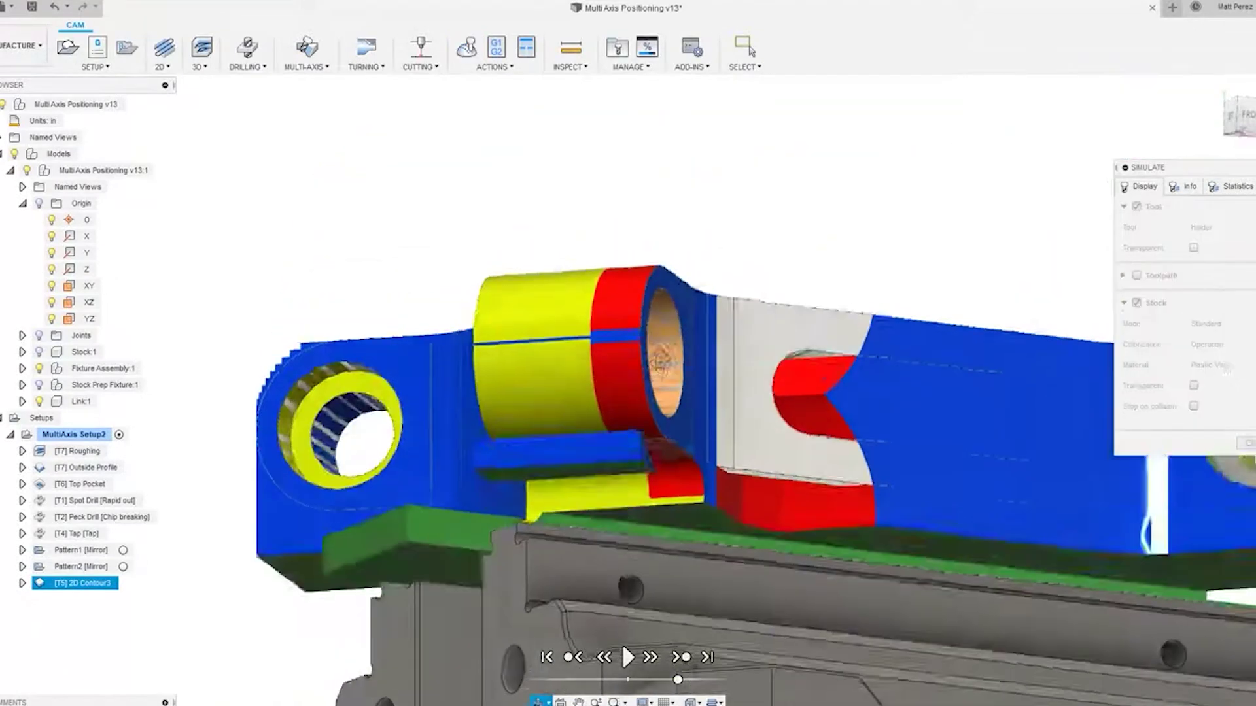
middle_click_drag(643, 366, 662, 424, "shift")
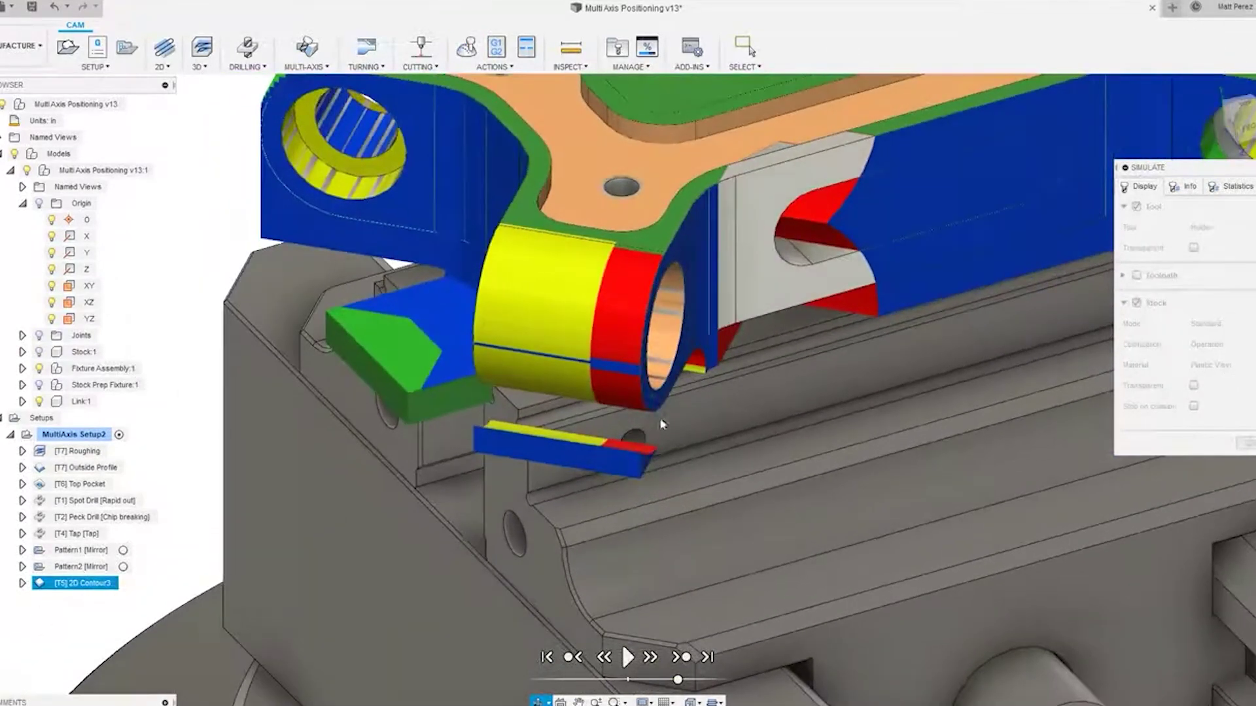
scroll(626, 295, "down", 10)
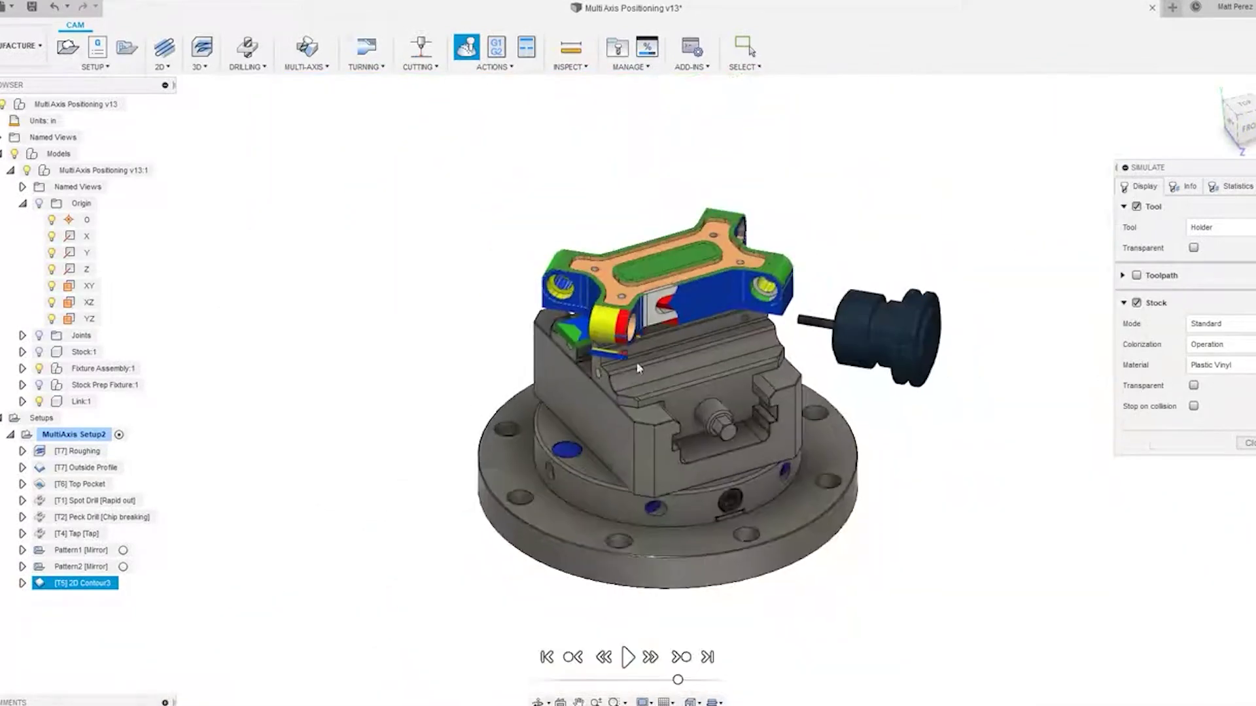
scroll(804, 345, "up", 5)
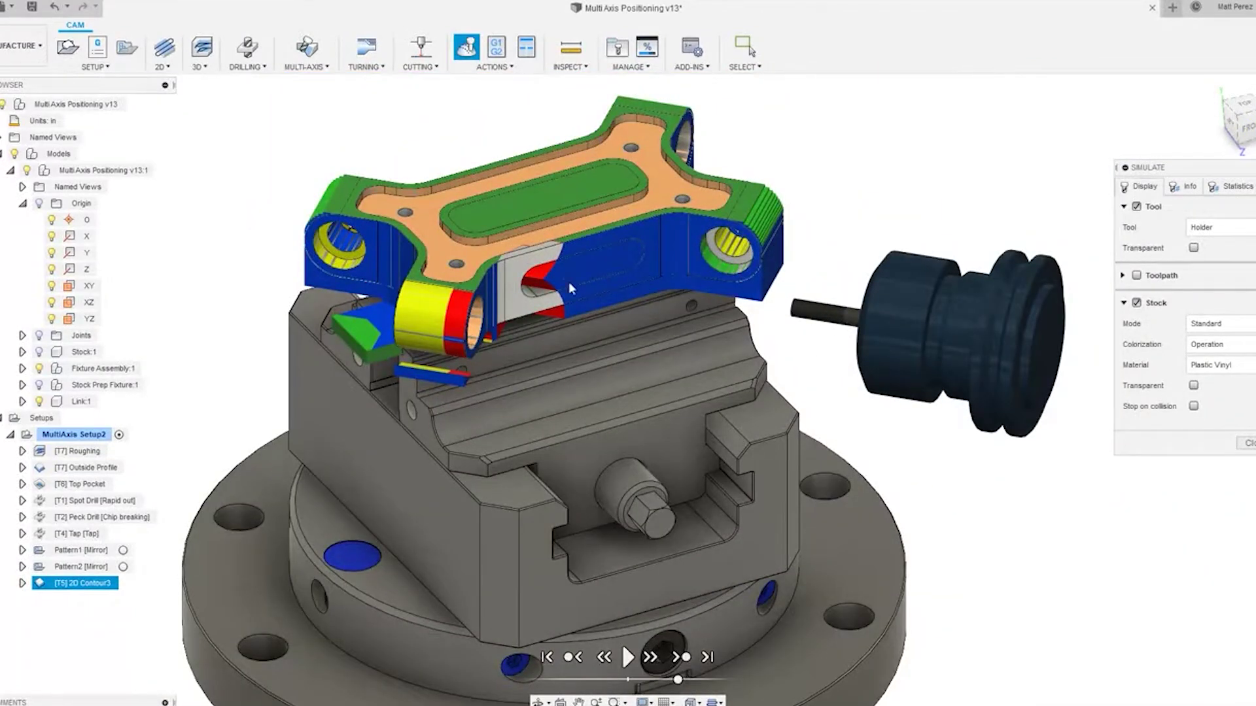
middle_click_drag(567, 281, 555, 314, "shift")
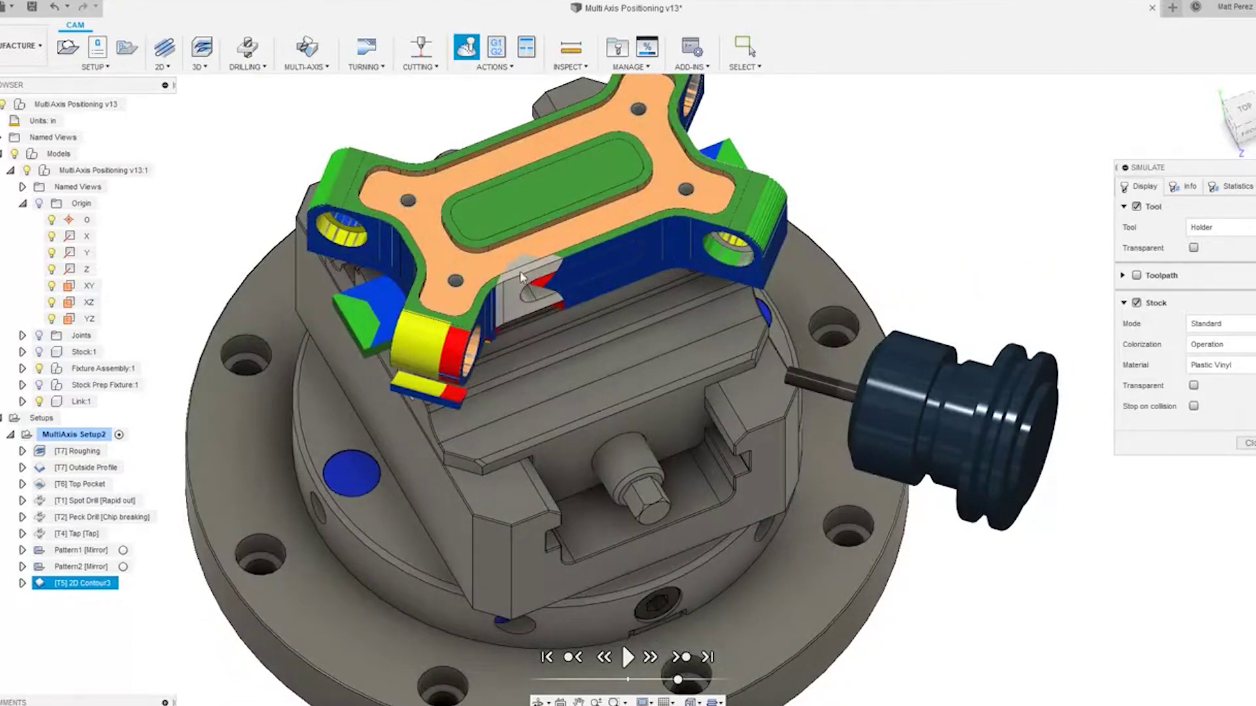
Hide the Multi Axis Positioning v13:1 component and replay the simulation to examine the collision areas on the bare stock.
left_click(26, 170)
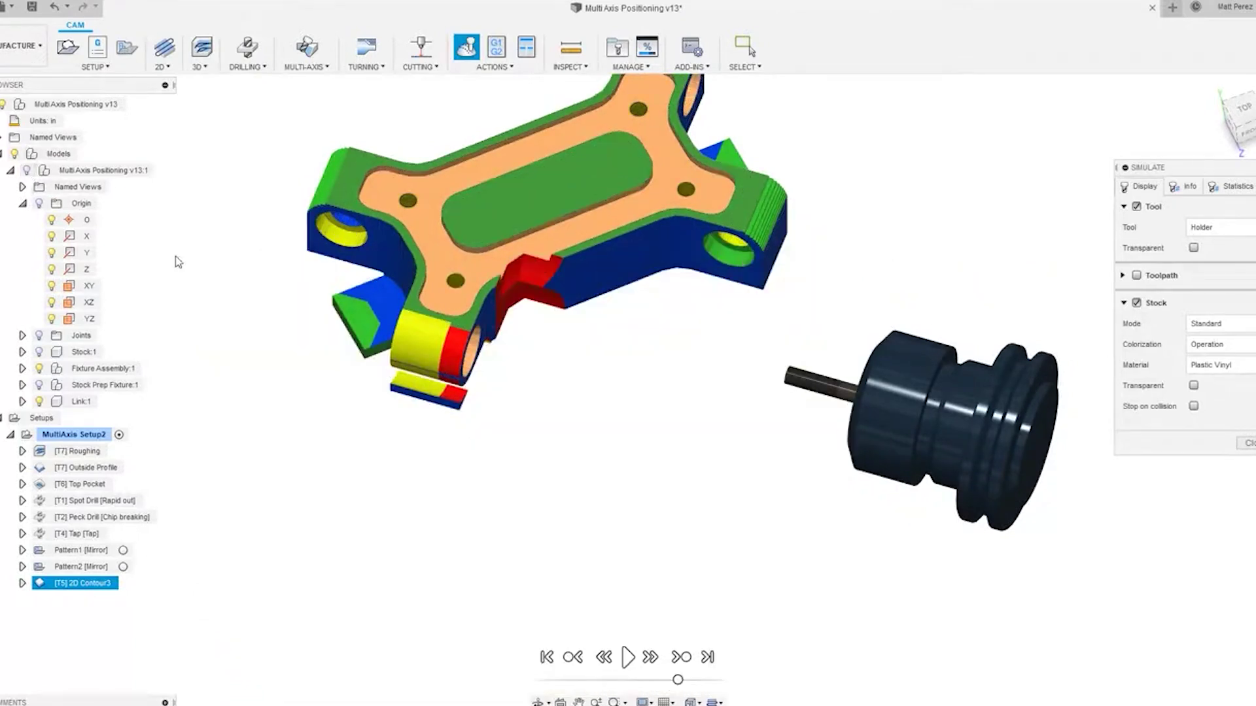
left_click(575, 659)
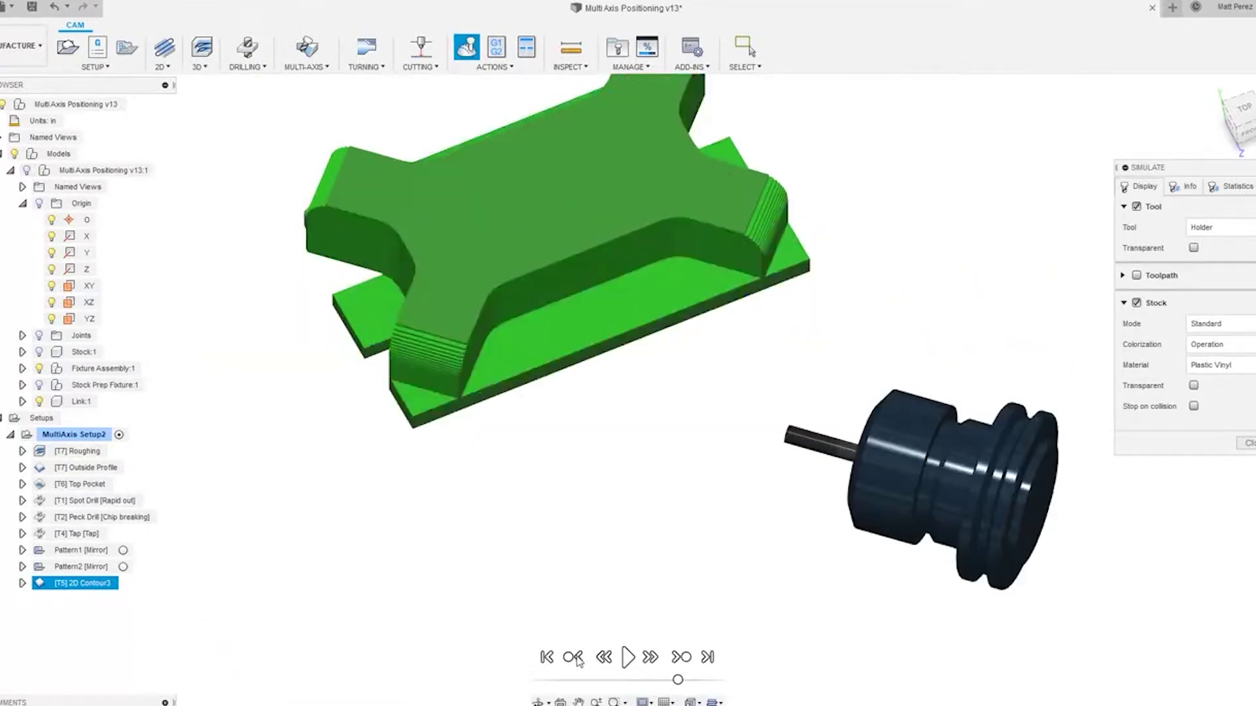
left_click(576, 657)
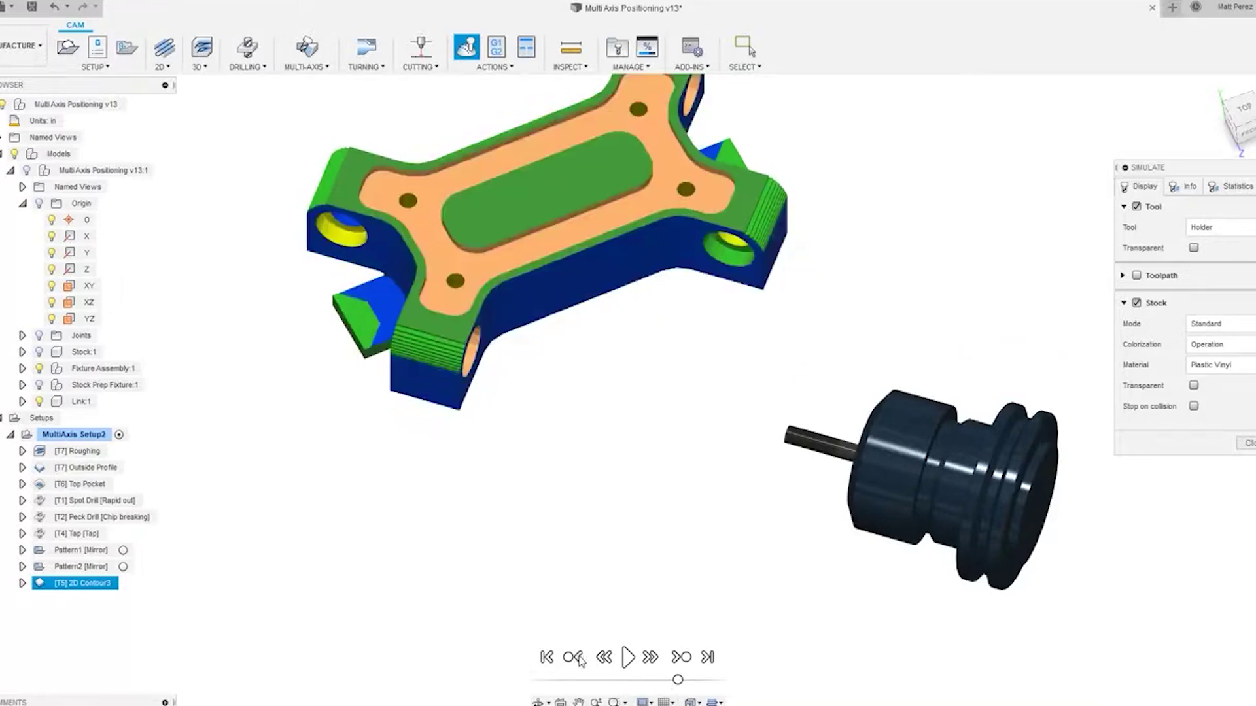
left_click(628, 657)
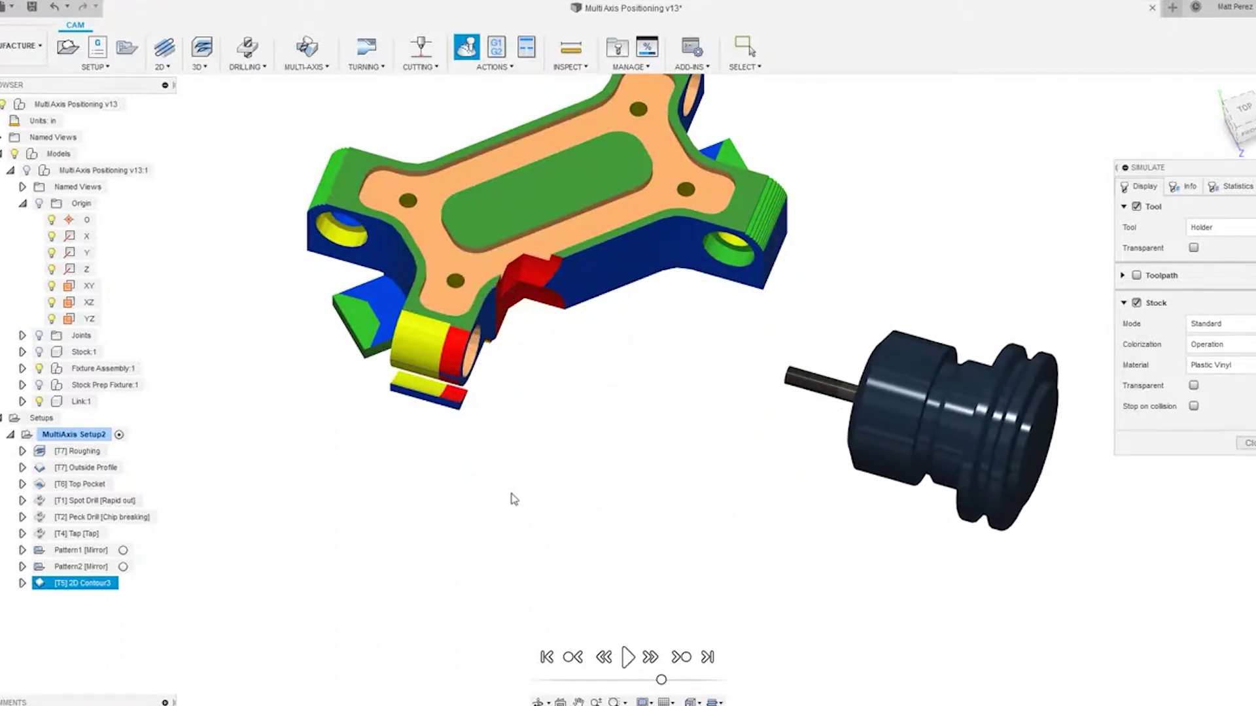
middle_click_drag(513, 499, 509, 456, "shift")
middle_click_drag(536, 390, 547, 517, "shift")
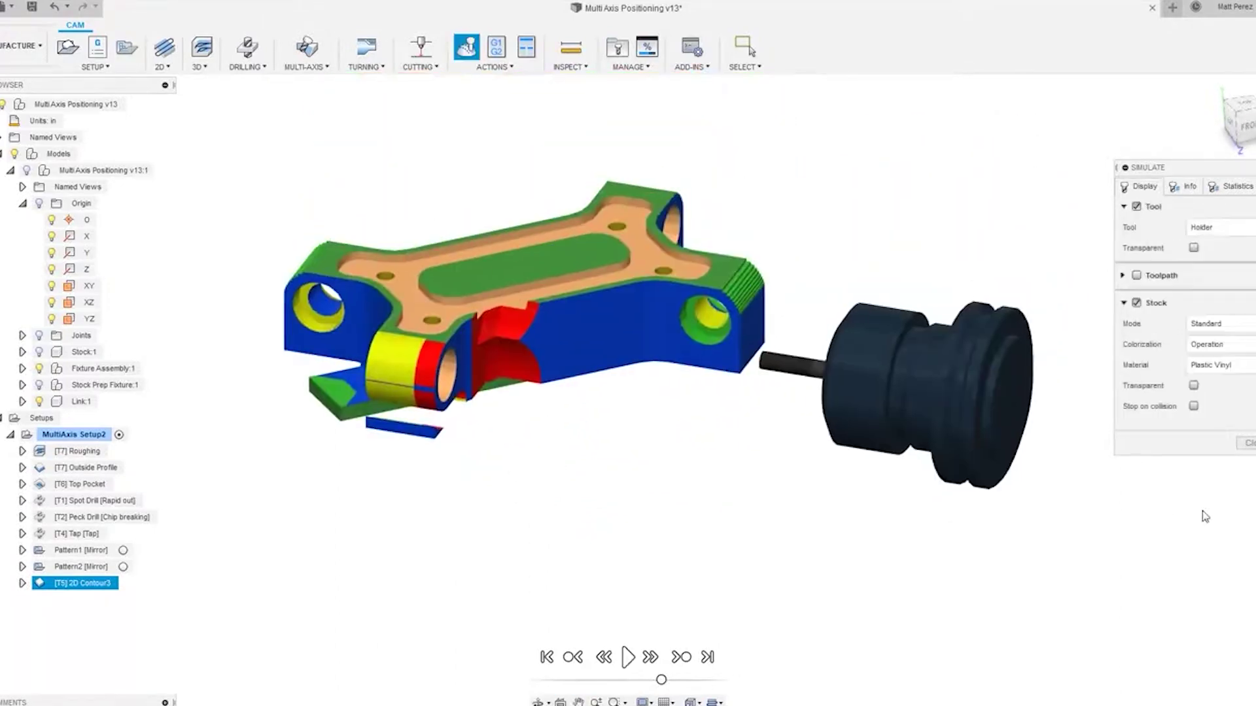
Close the simulation and show the Multi Axis Positioning v13:1 component again.
left_click(1246, 443)
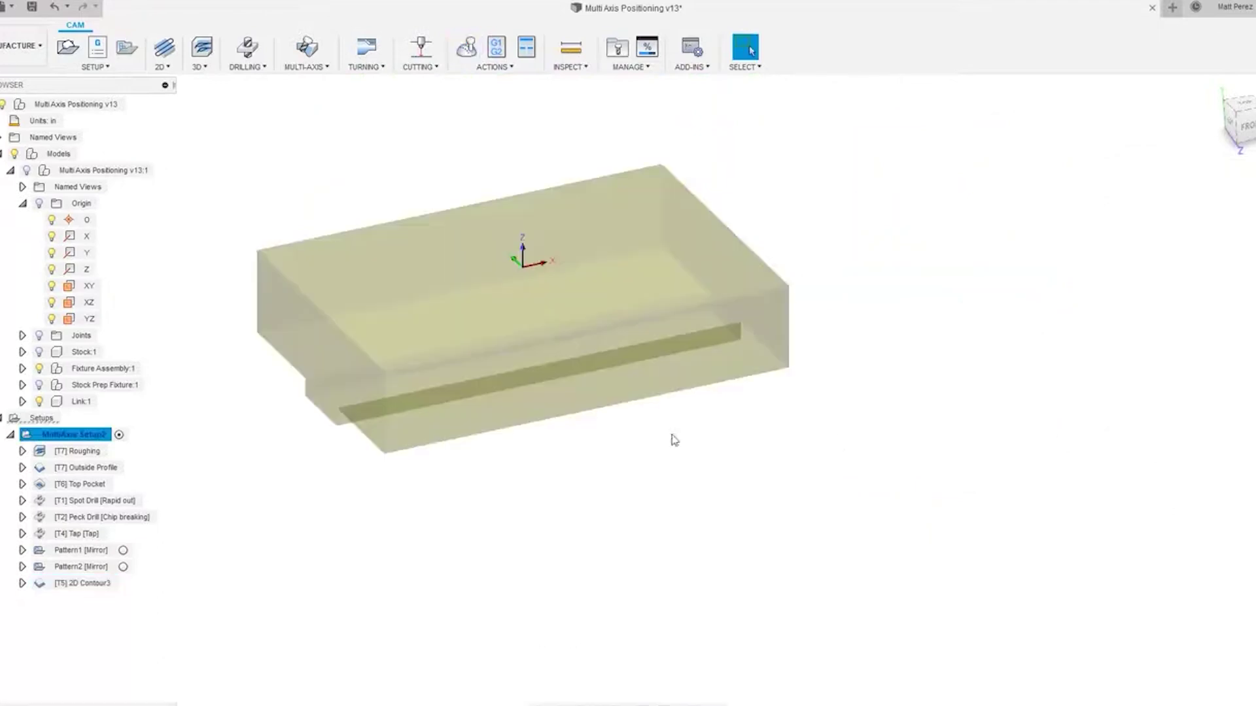
left_click(26, 170)
scroll(426, 381, "up", 2)
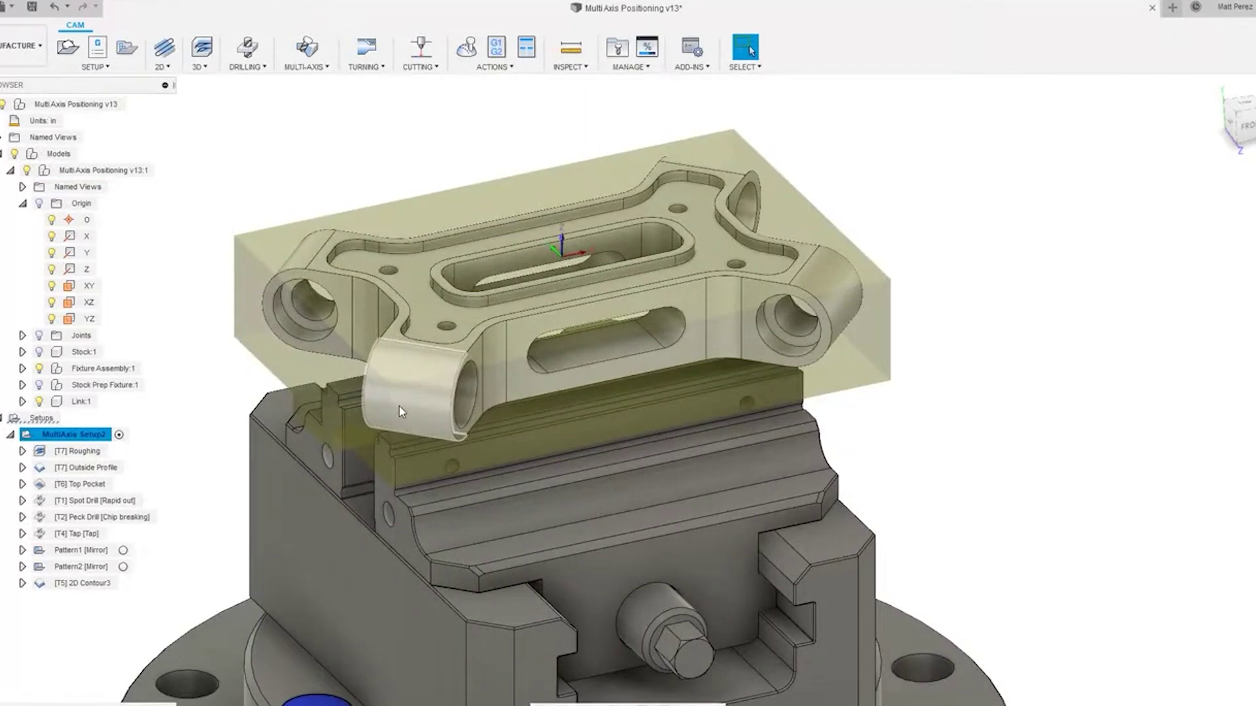
Edit 2D Contour3 to enable Multiple Depths with a maximum roughing stepdown of 0.25 in and regenerate the toolpath.
left_click(85, 582)
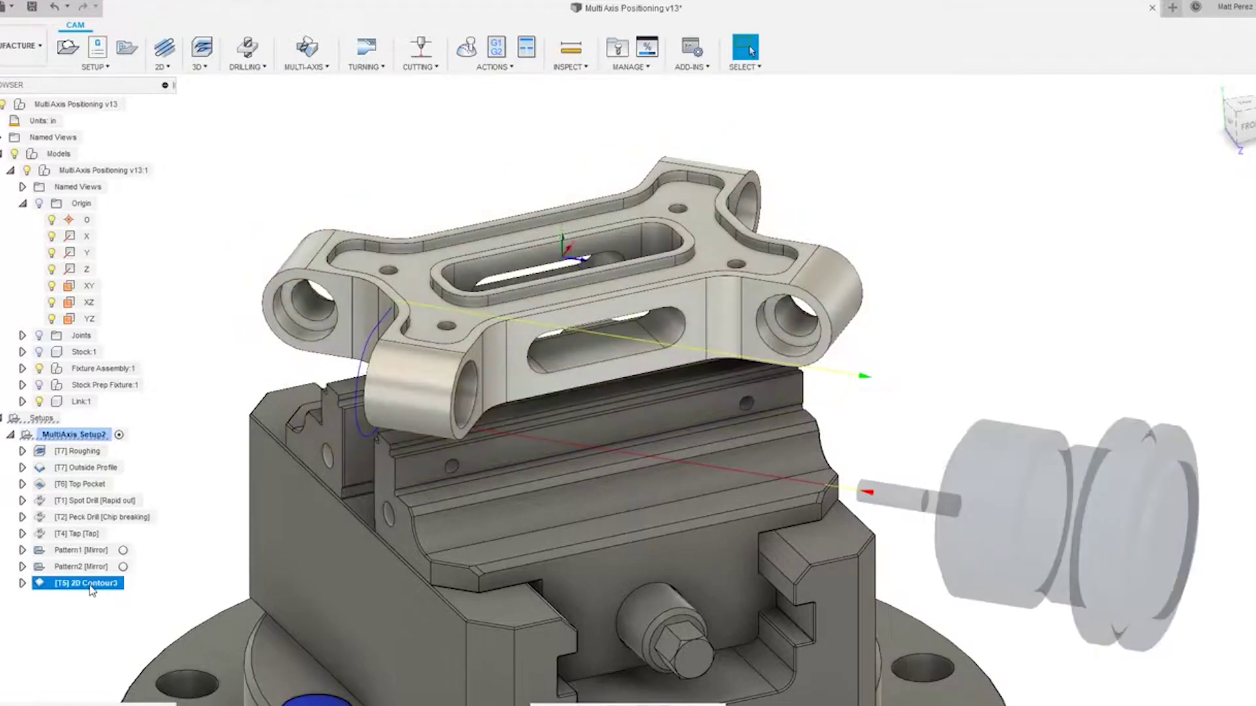
right_click(91, 590)
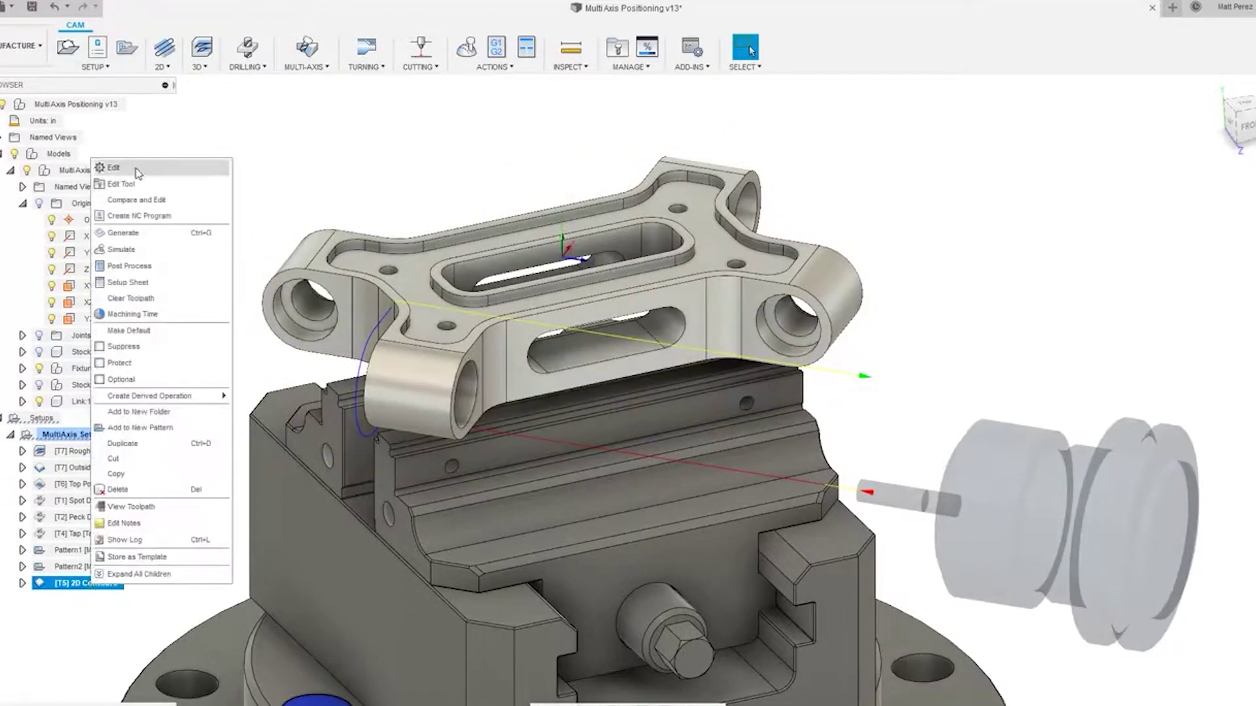
left_click(138, 171)
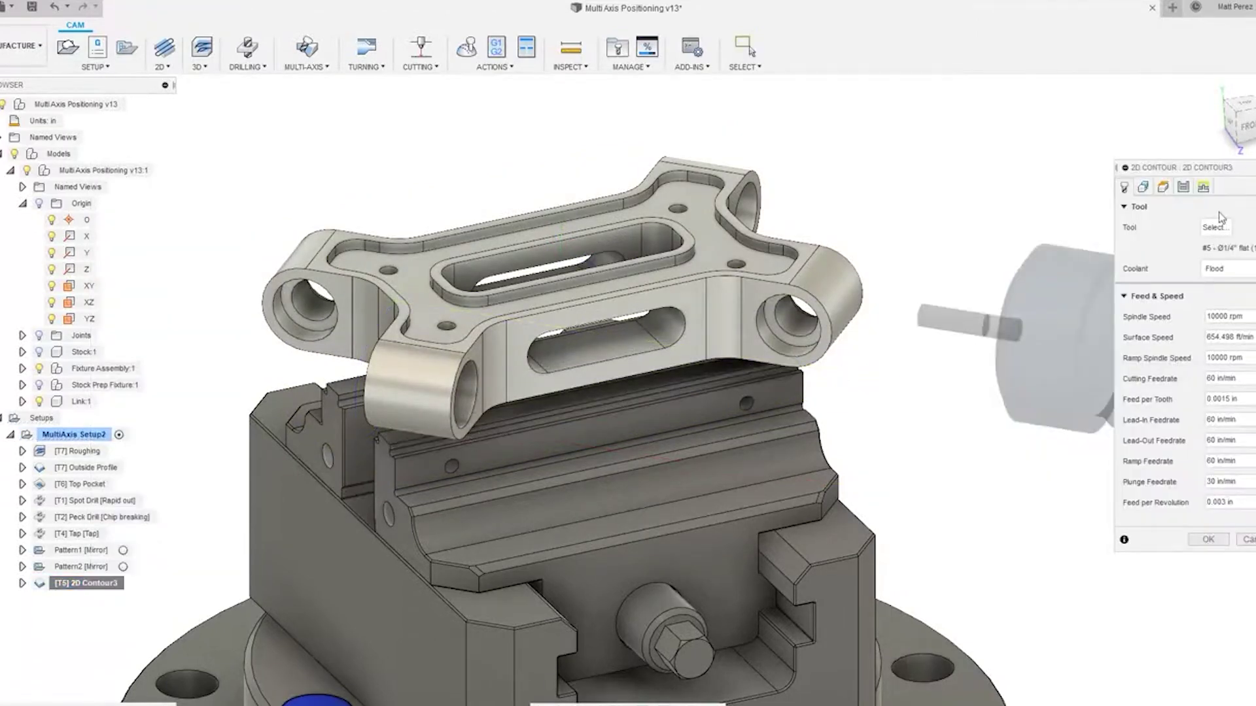
left_click(1186, 188)
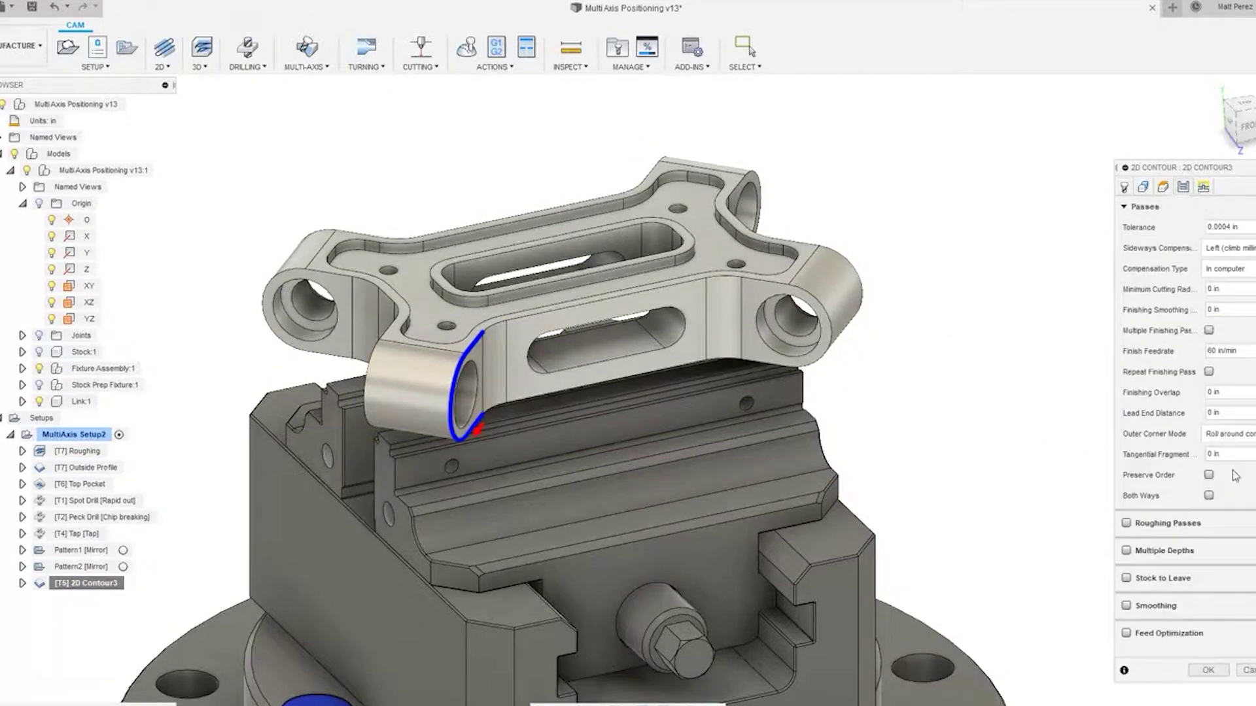
left_click(1126, 551)
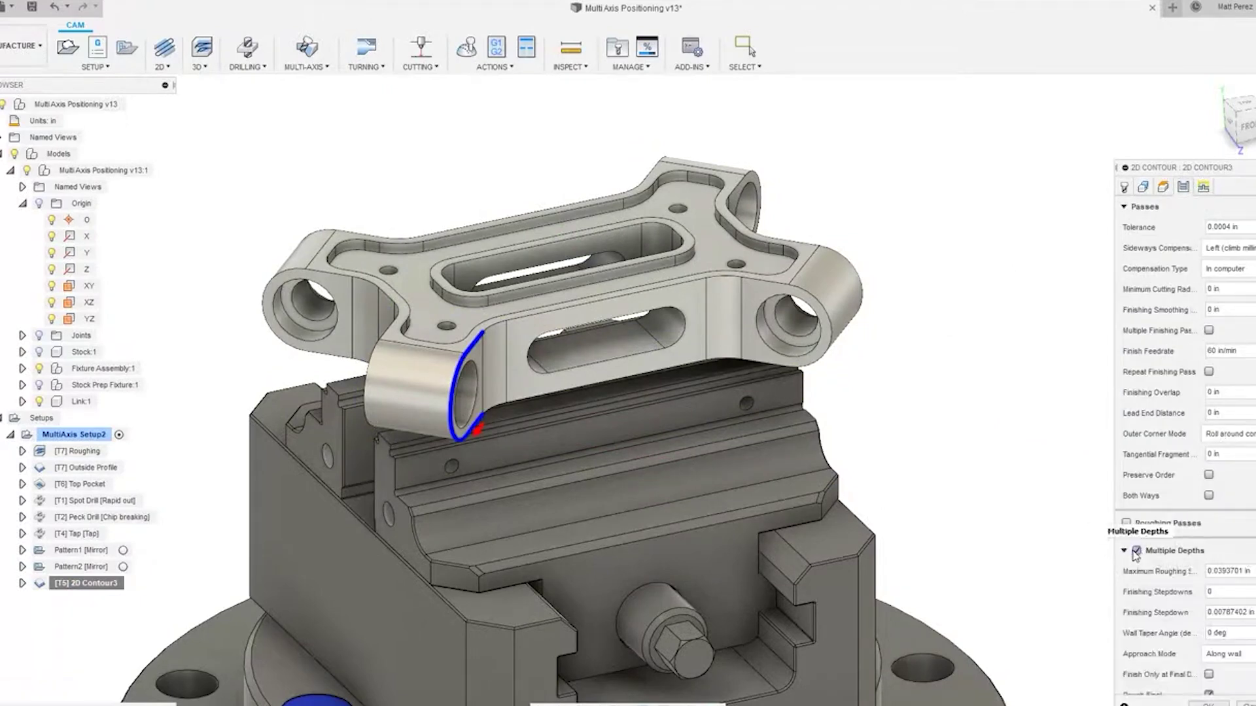
left_click_drag(1215, 571, 1240, 572)
key("BackSpace")
key("BackSpace")
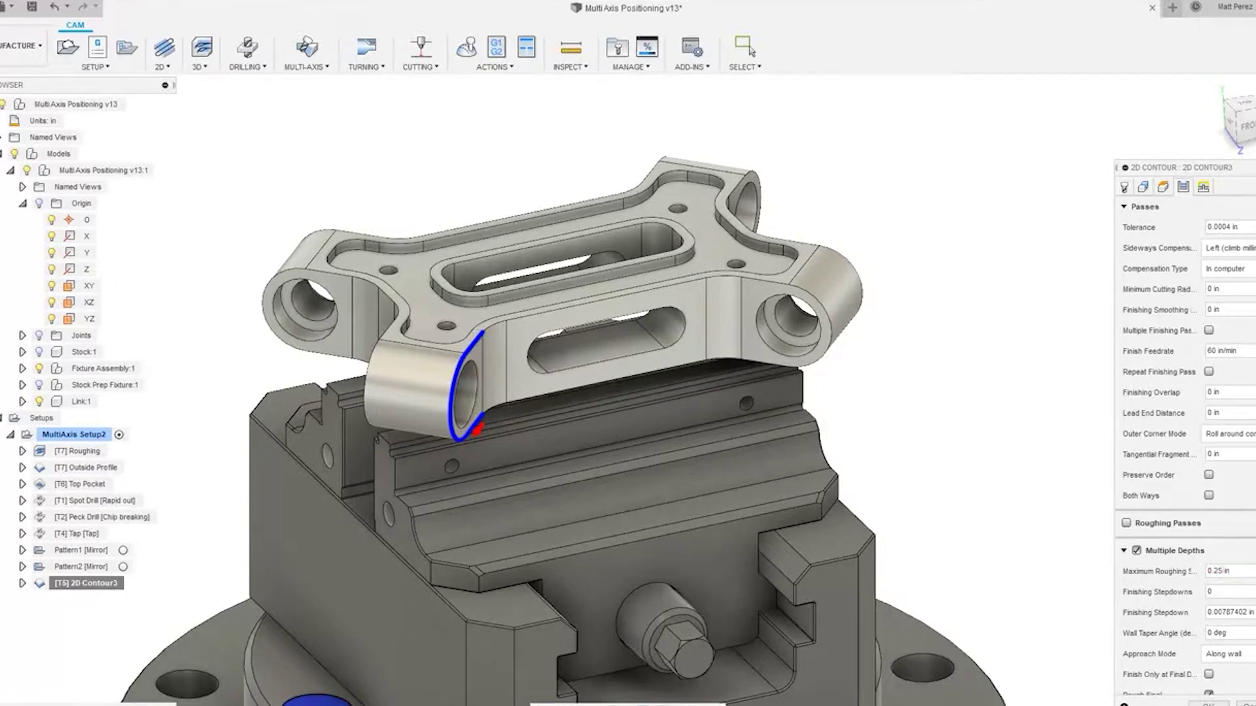
left_click(1208, 703)
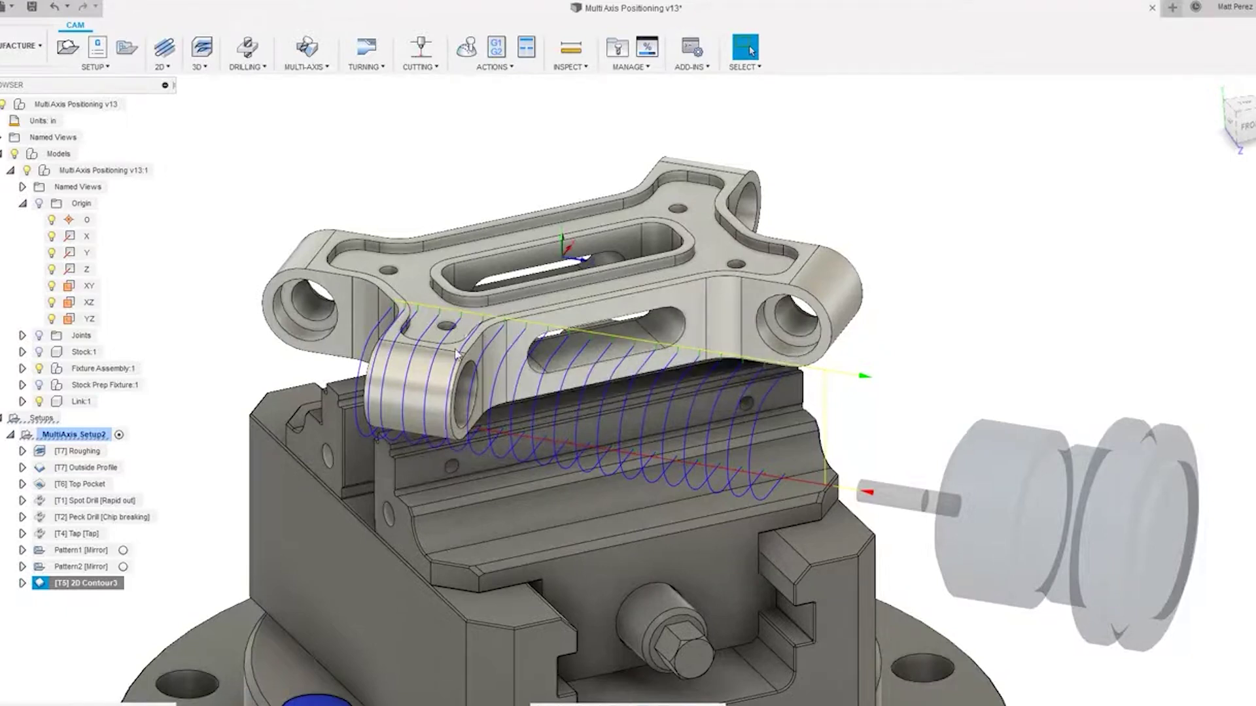
Set the 2D Contour3 top height from a selected point at the boss's inner edge and regenerate the toolpath.
right_click(79, 585)
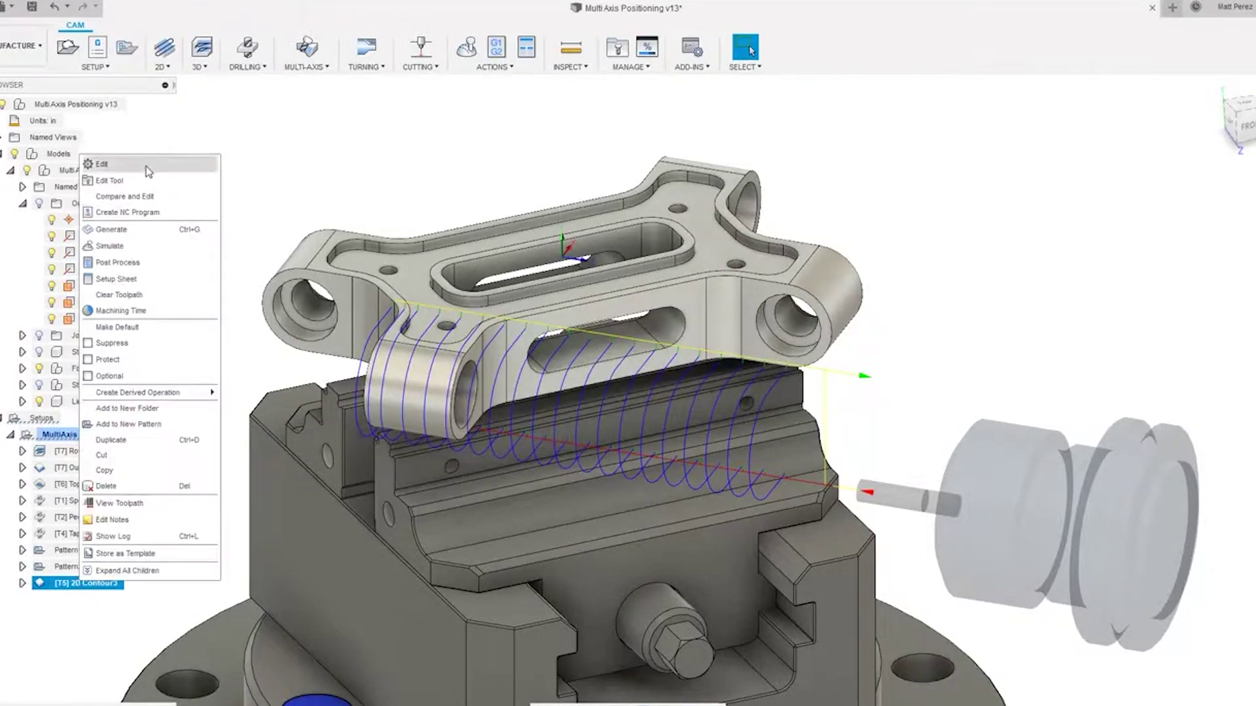
left_click(95, 164)
left_click(1163, 188)
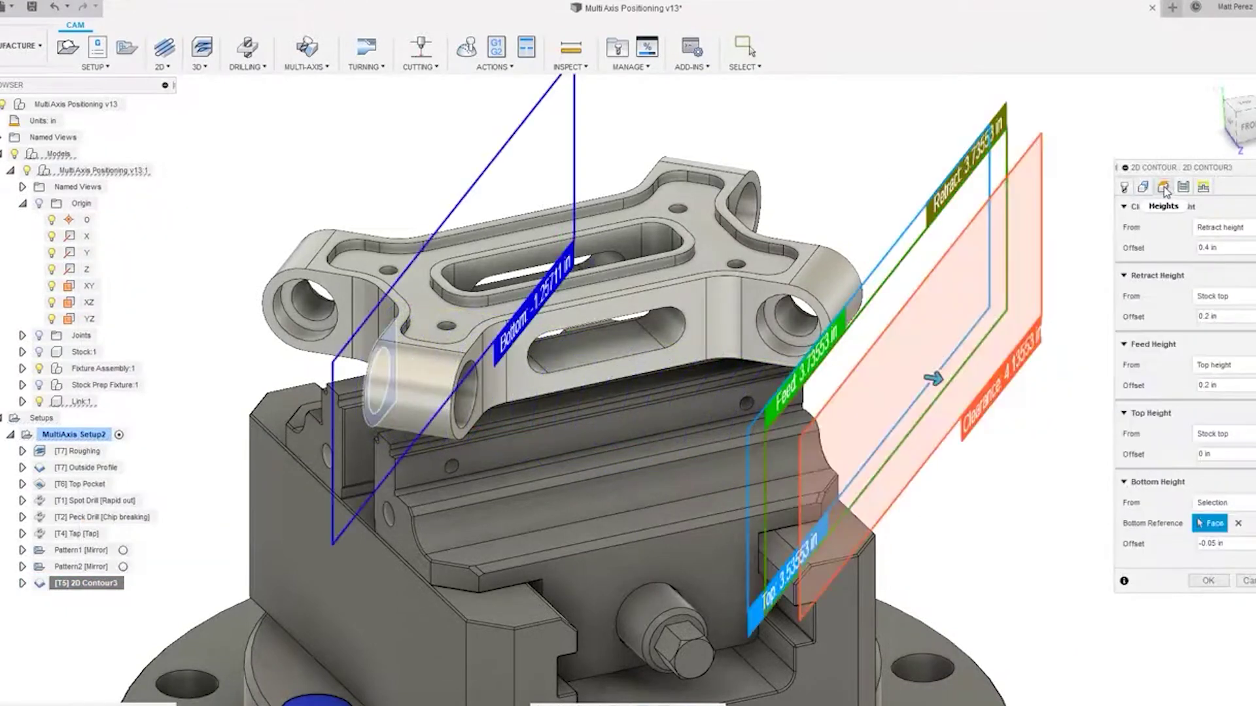
left_click(1250, 441)
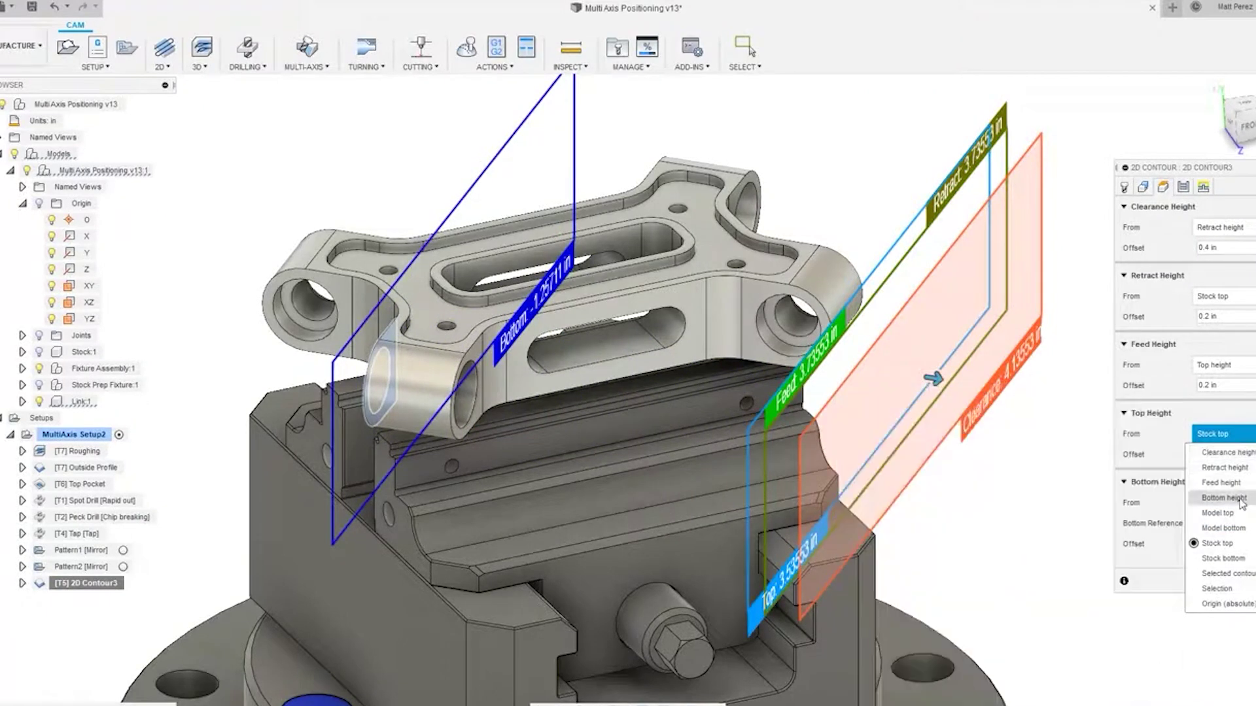
left_click(1218, 588)
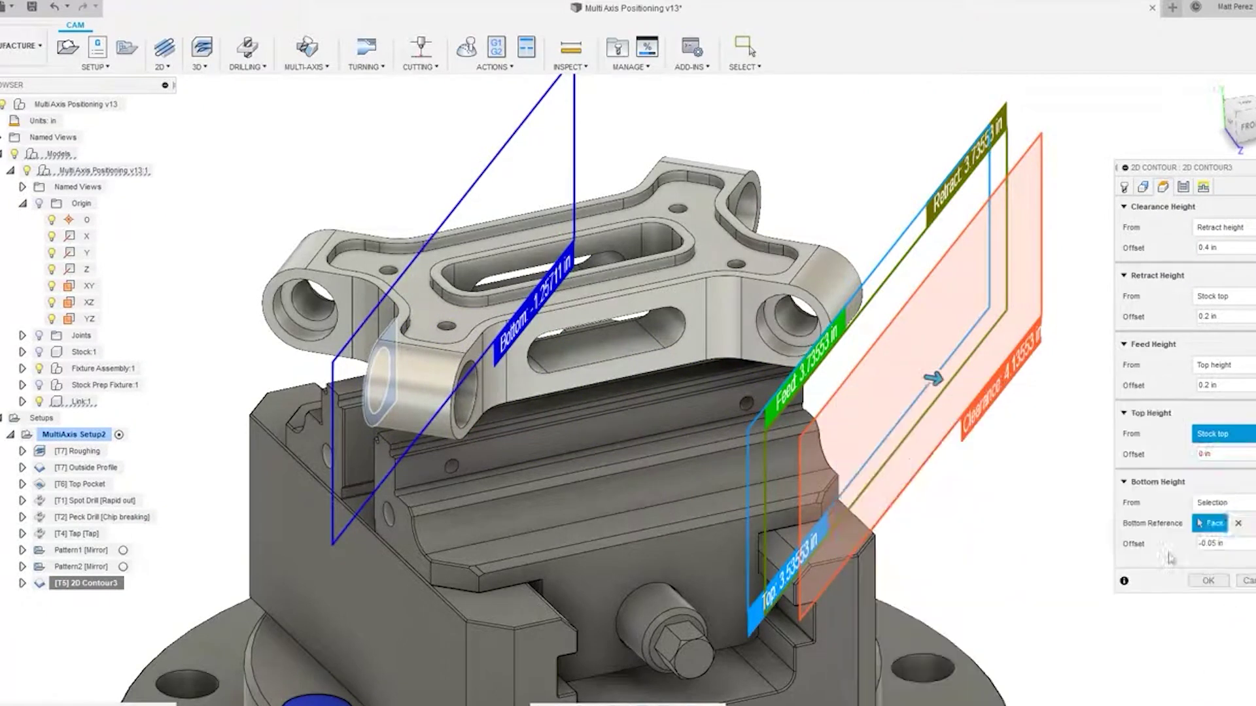
left_click(482, 416)
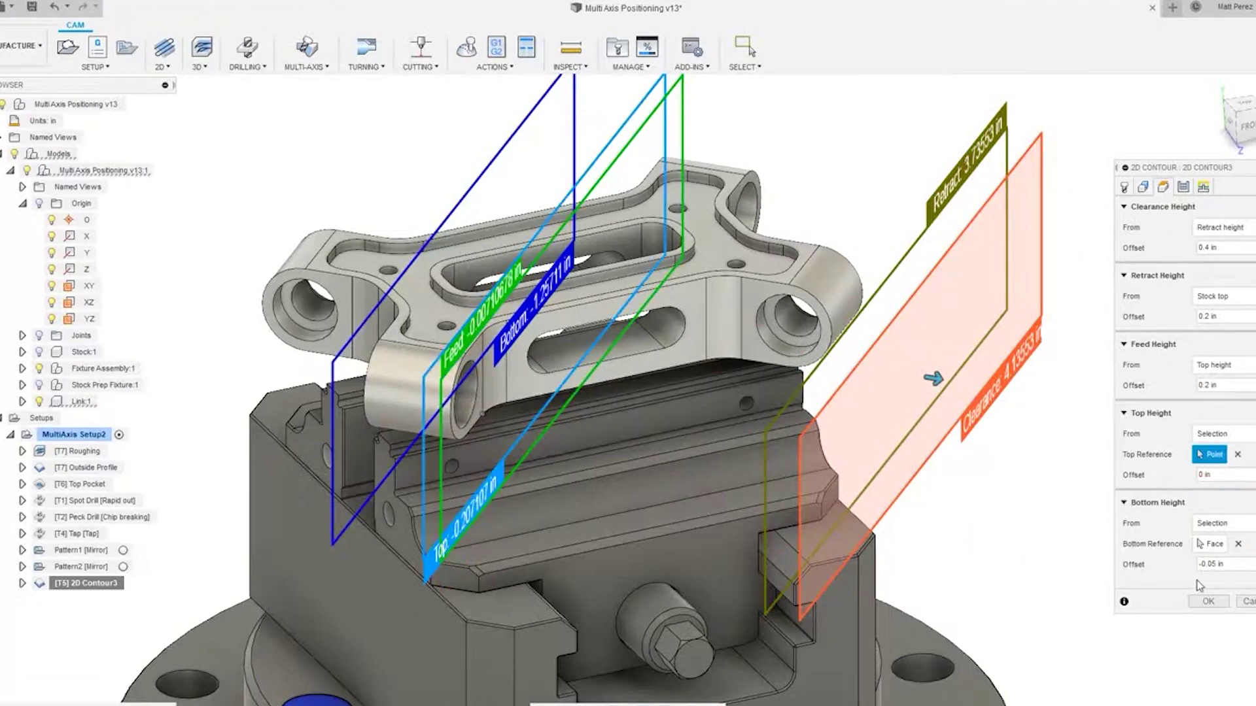
left_click(1208, 601)
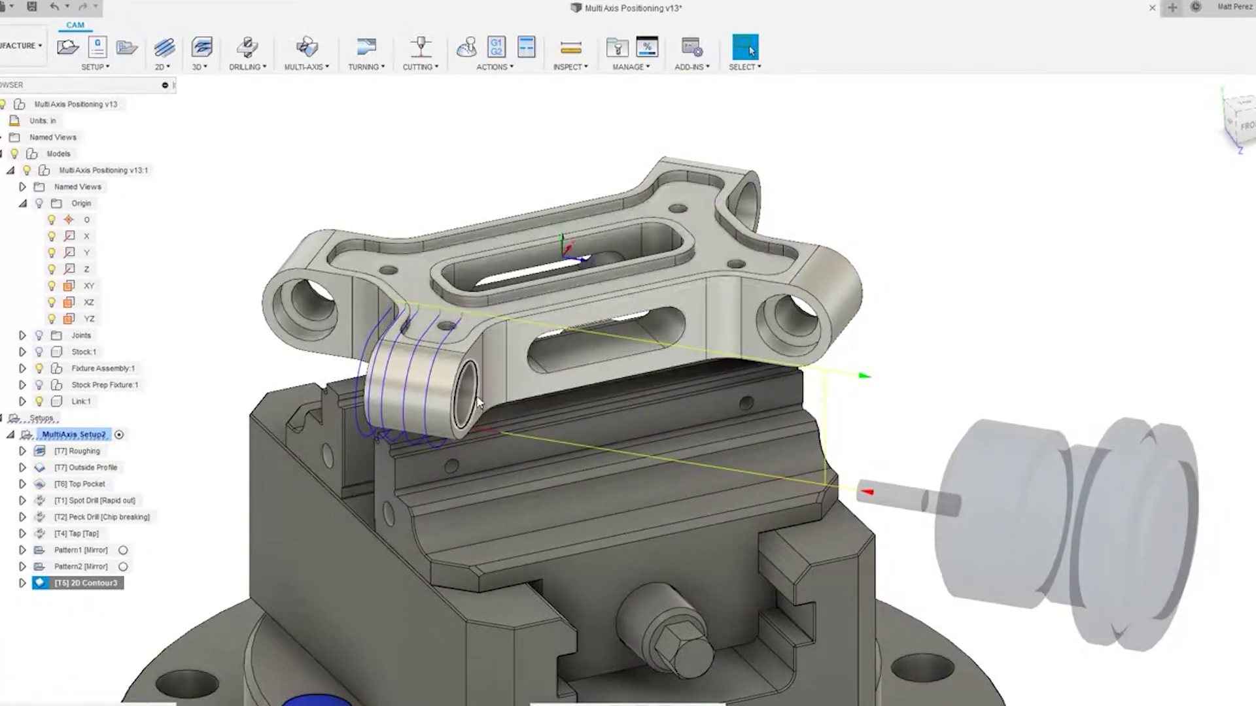
Open the 2D Contour3 tool for editing and check its holder, the available holder list and its shaft definition.
right_click(88, 583)
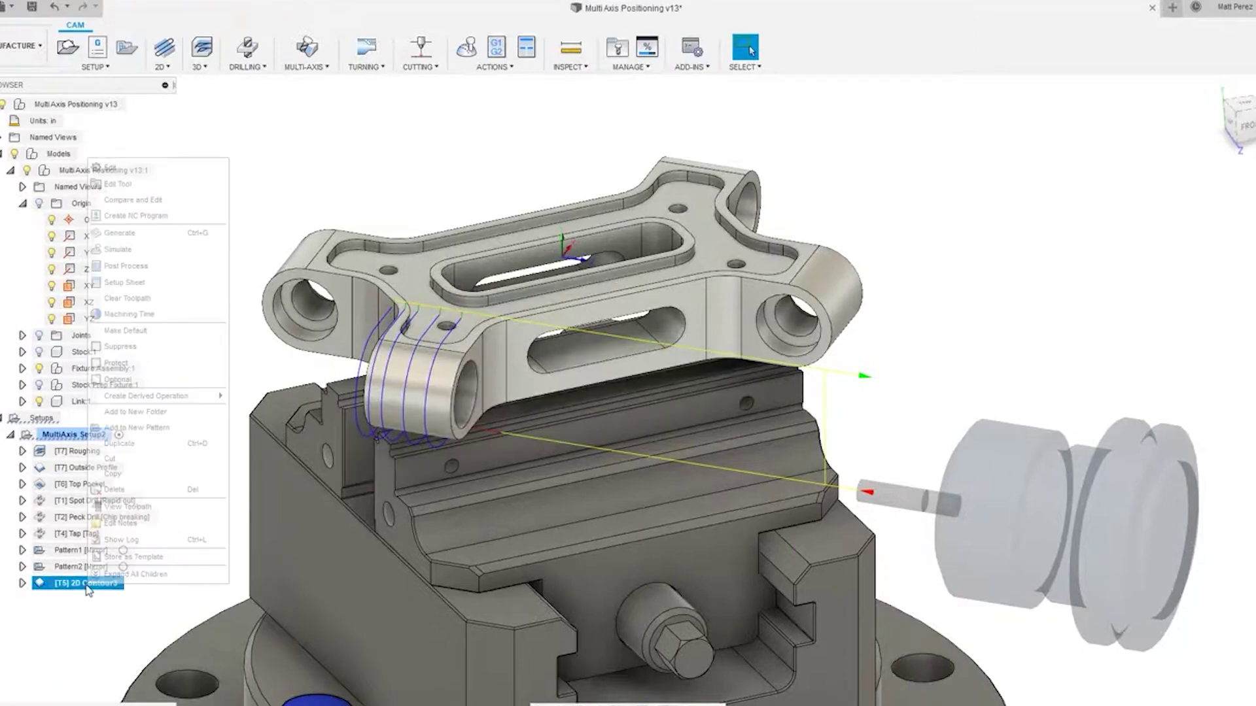
left_click(132, 183)
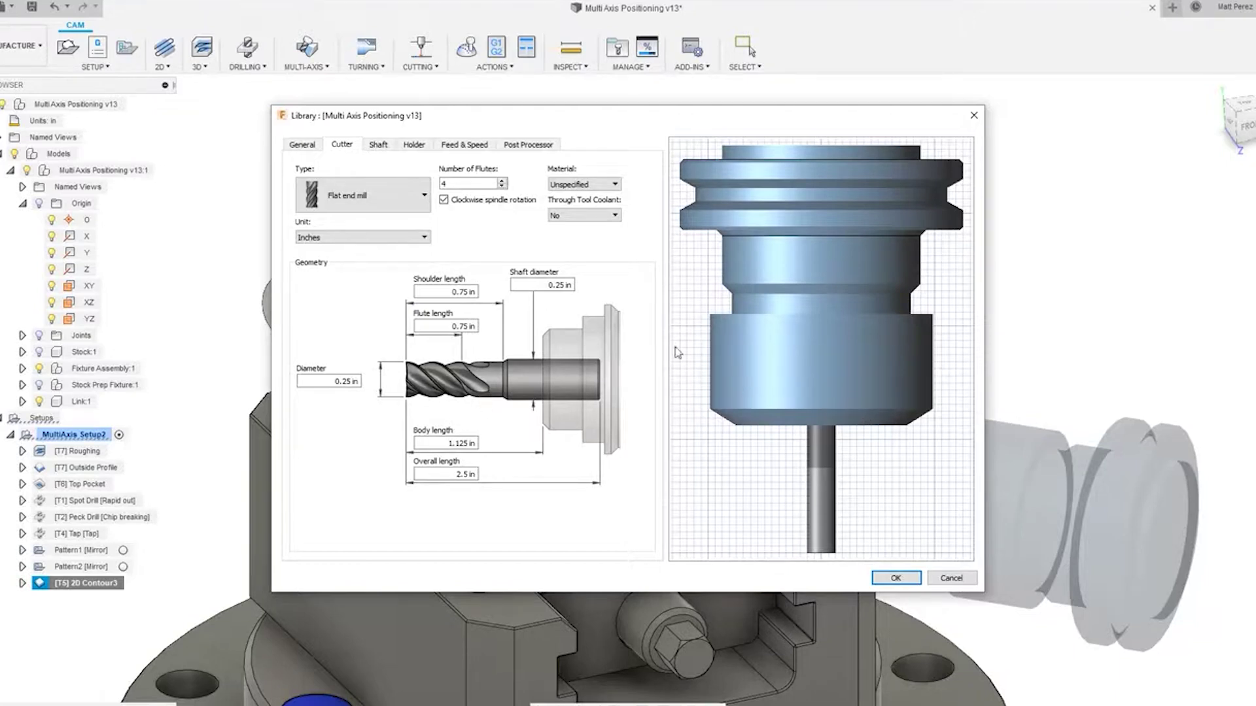
left_click(414, 146)
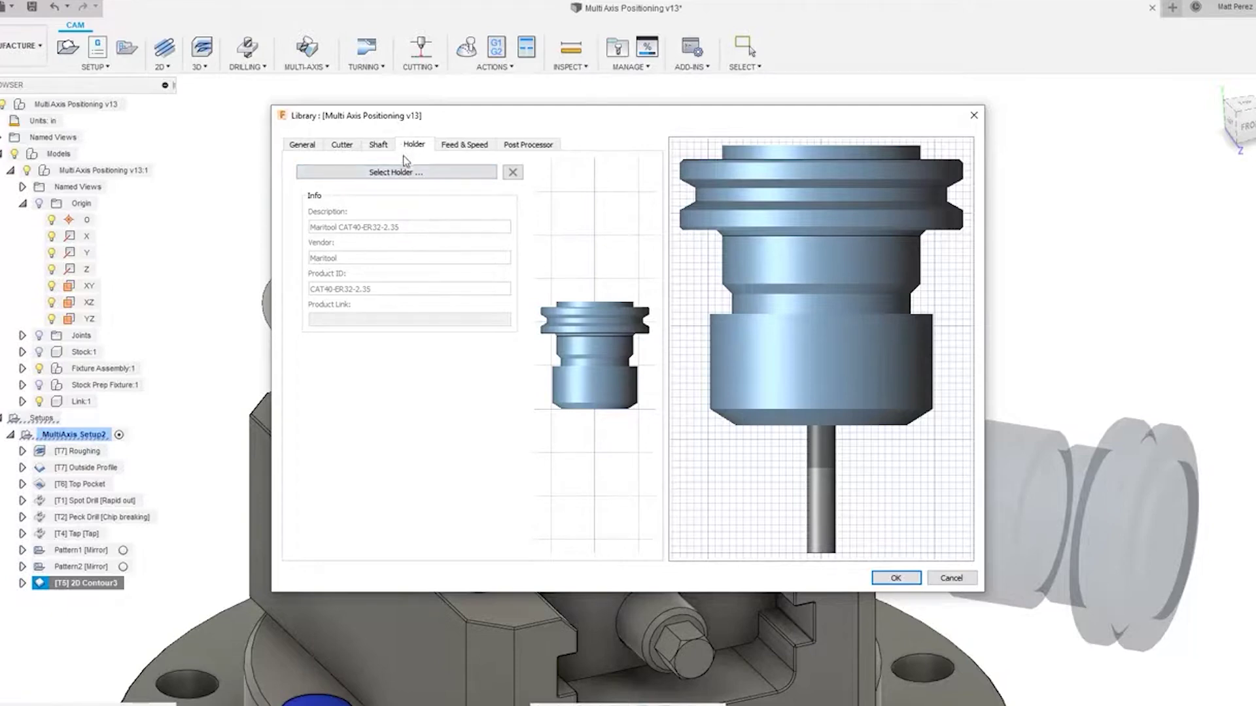
left_click(410, 172)
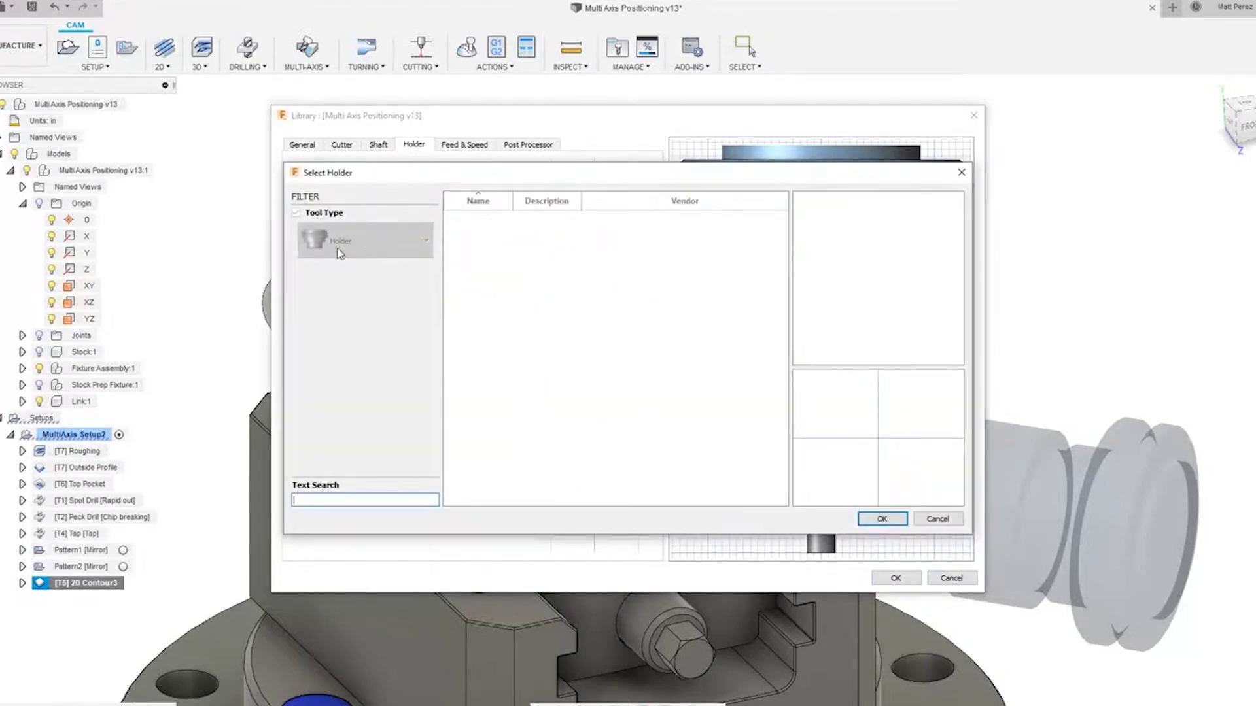
left_click(882, 519)
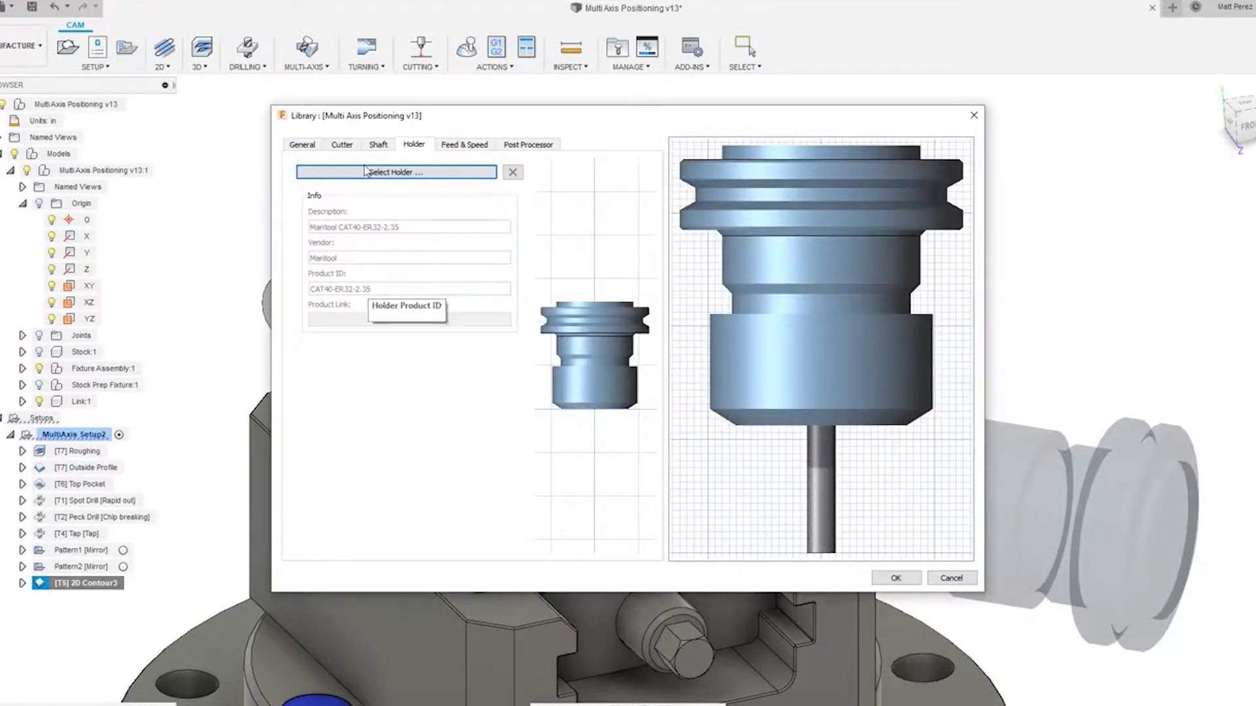
left_click(379, 145)
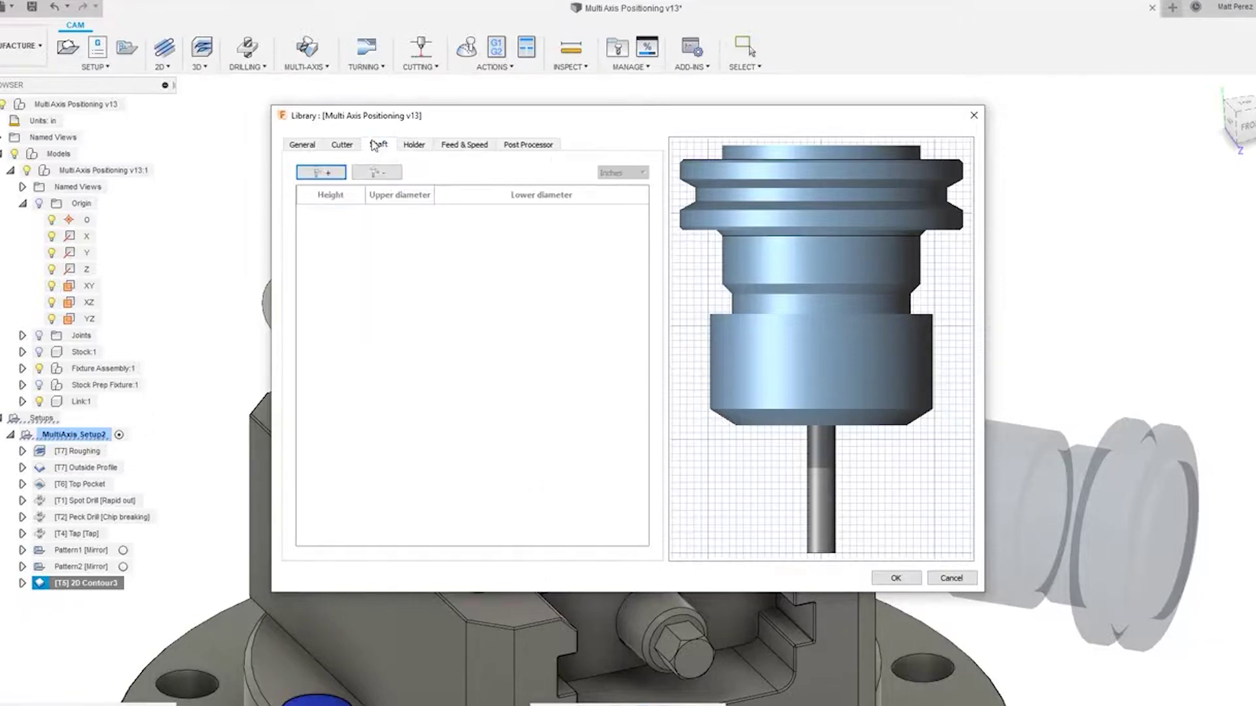
Set the 2D Contour3 end mill's body length to 2 in, accept the tool change and regenerate the toolpath.
left_click(344, 148)
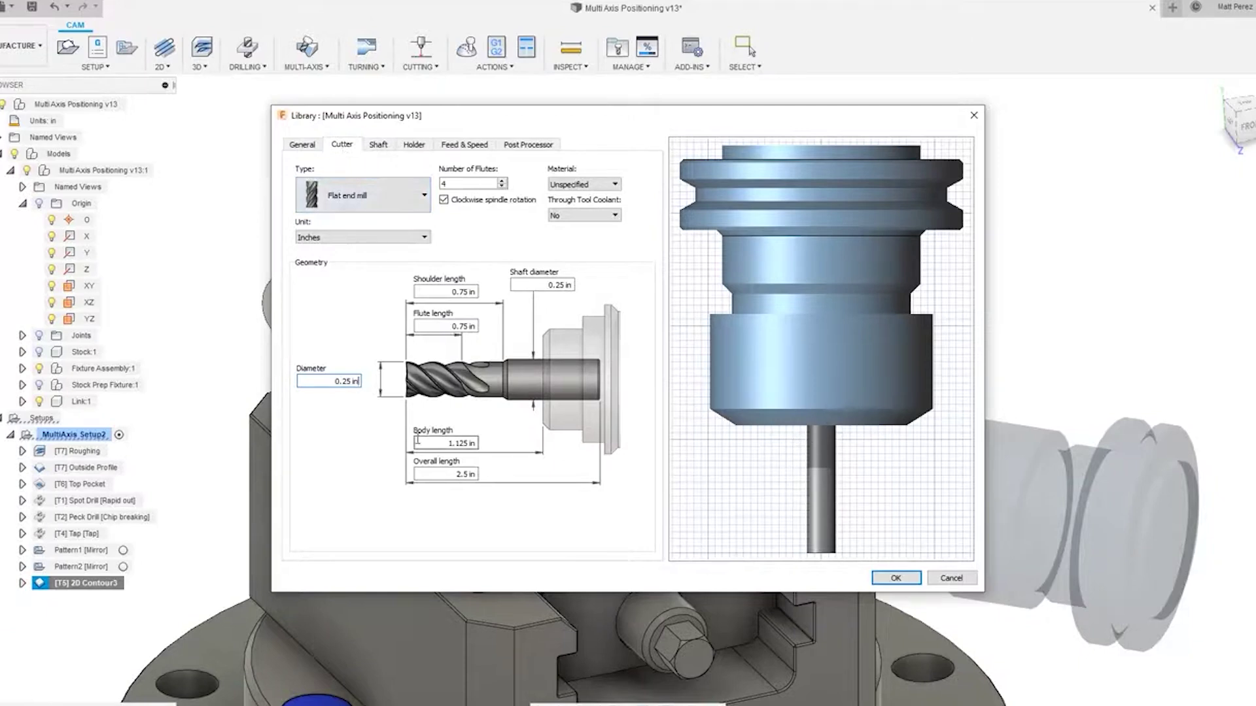
left_click_drag(432, 446, 518, 451)
type("2")
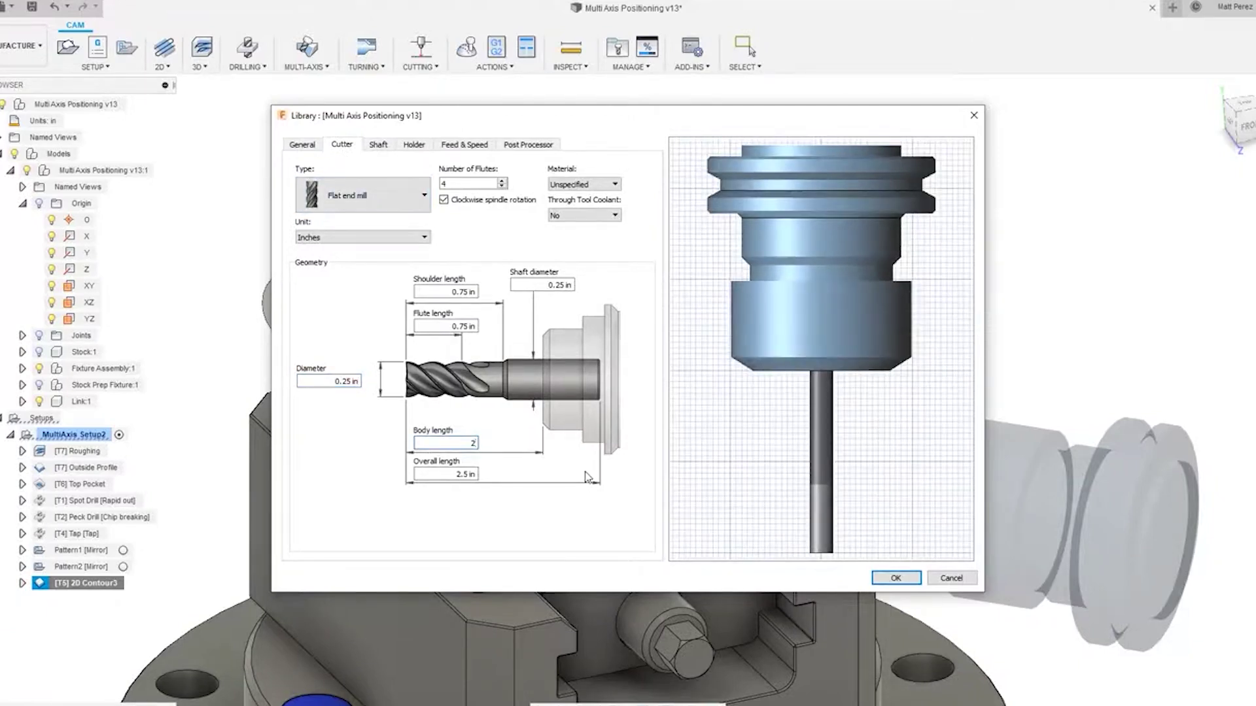
left_click(895, 578)
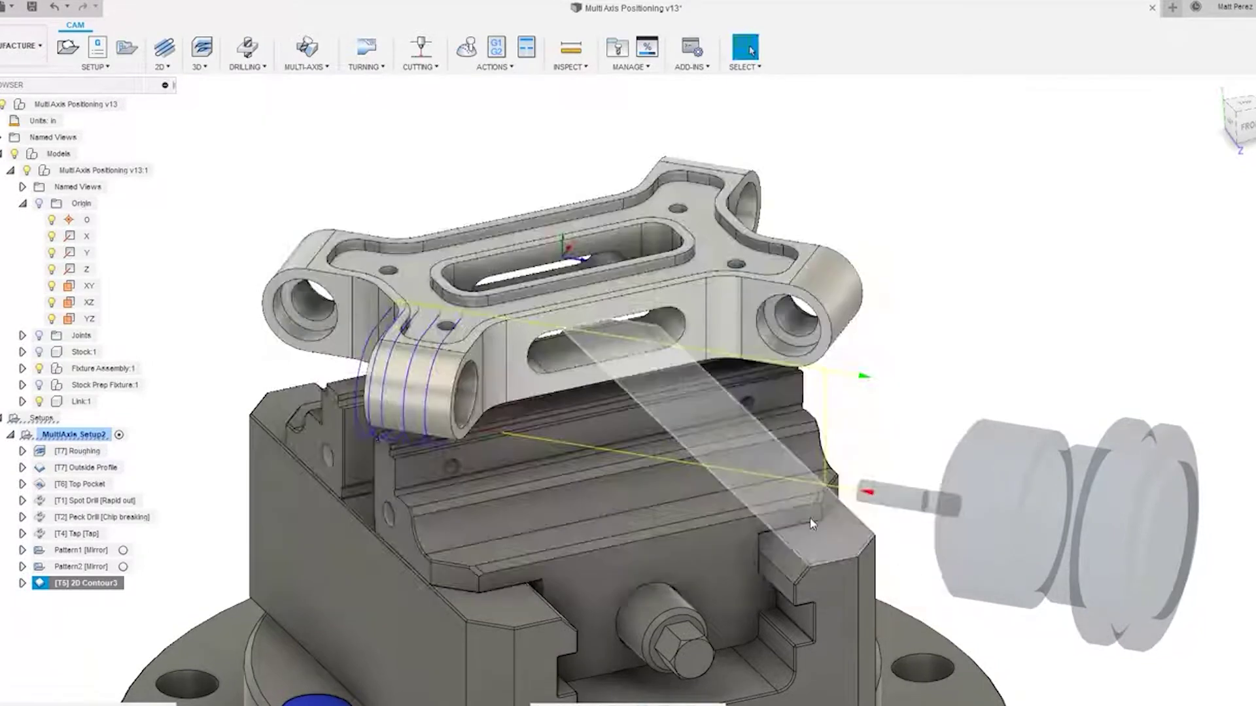
key("ctrl+g")
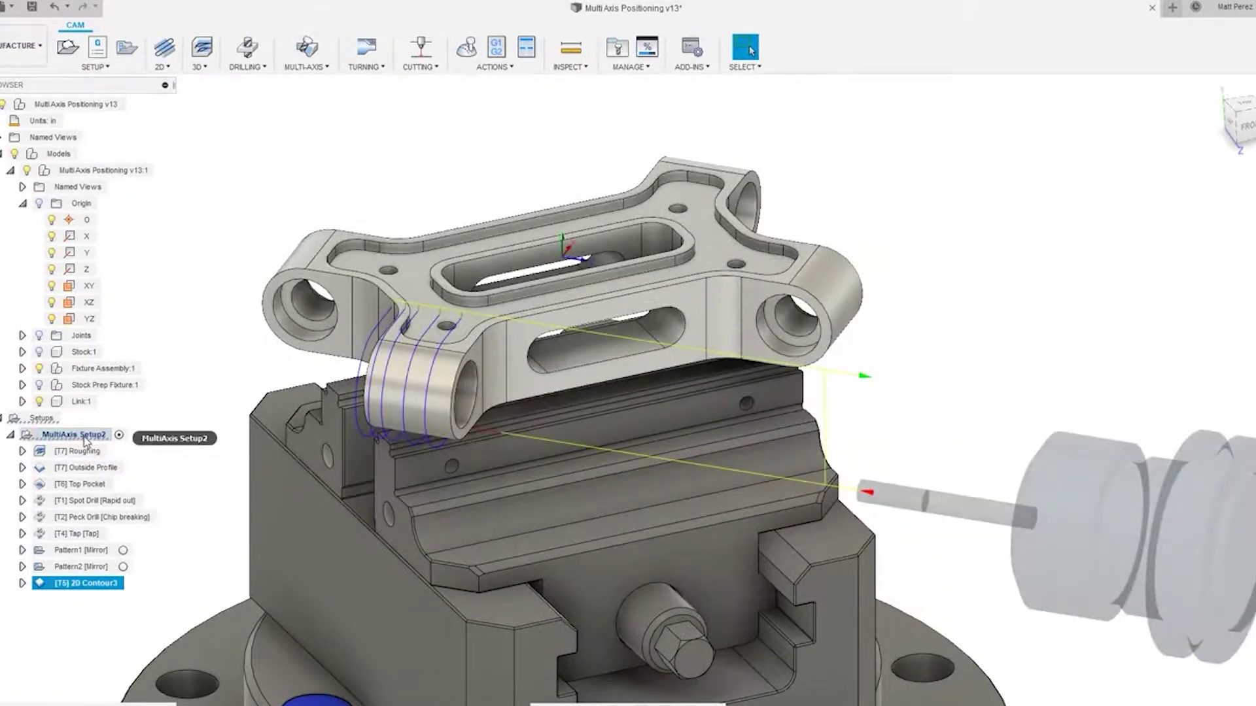
Simulate all operations of MultiAxis Setup2, skipping ahead to 2D Contour3 and playing its cut around the corner boss.
left_click(84, 441)
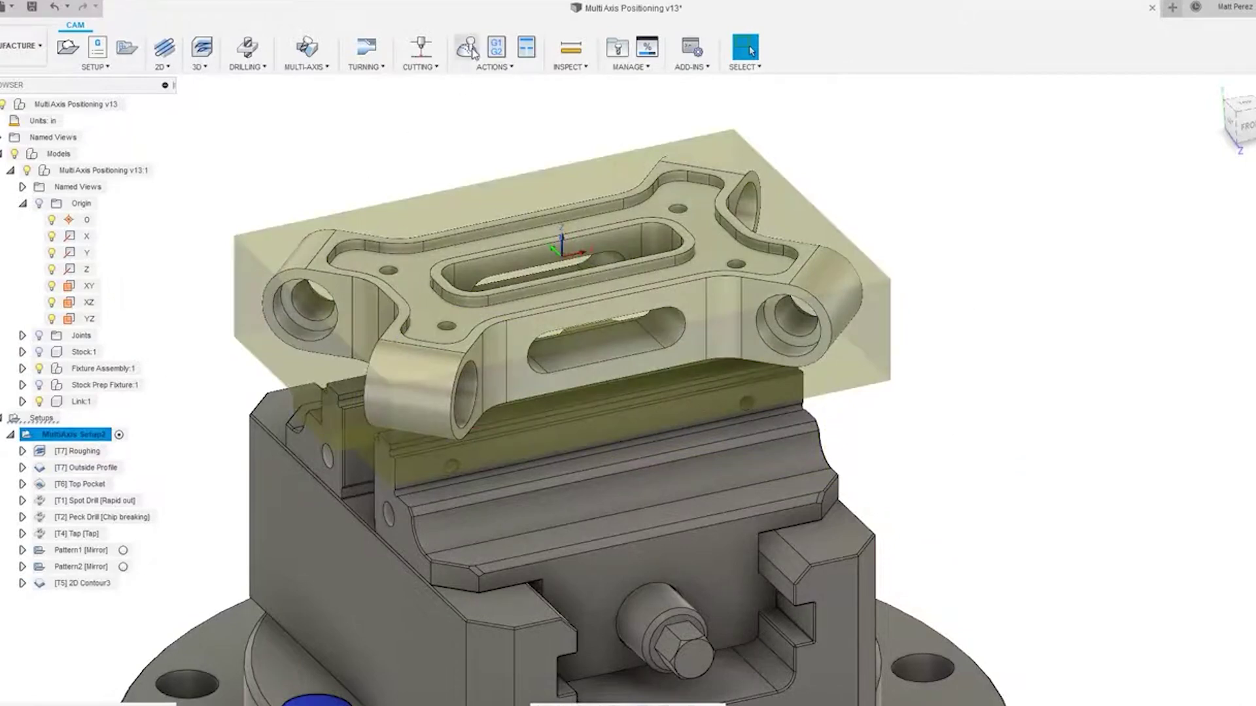
left_click(465, 48)
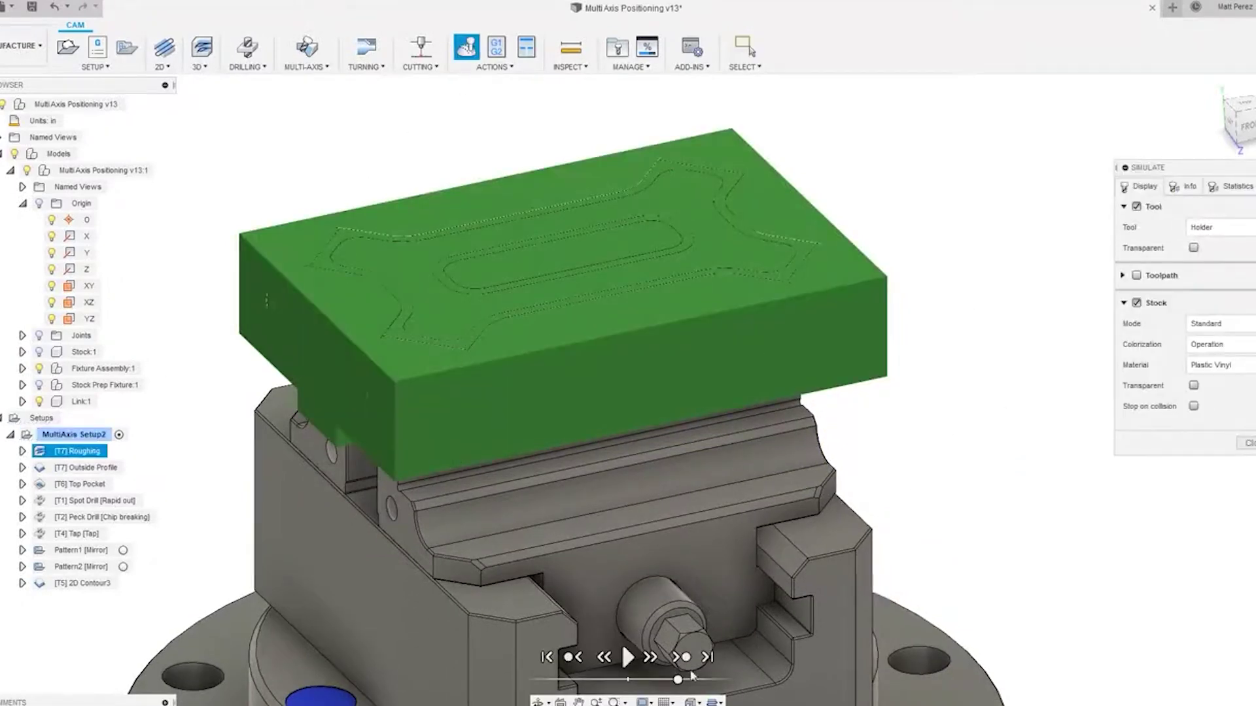
left_click(707, 658)
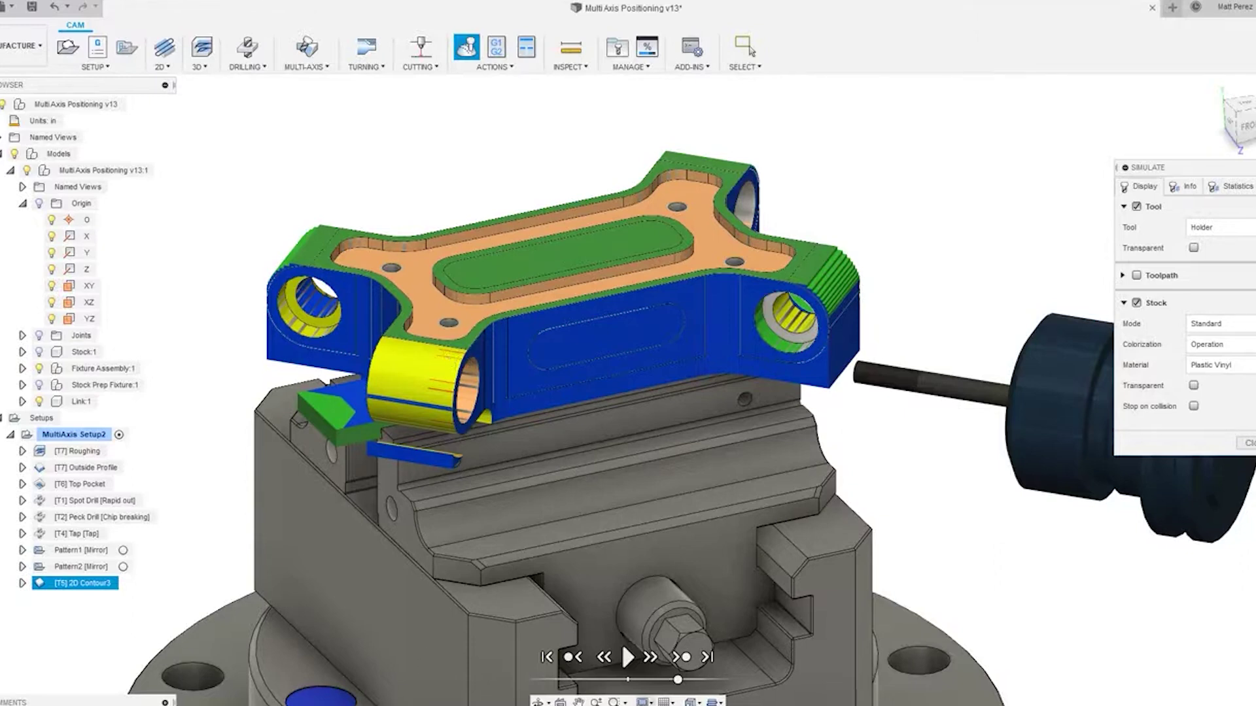
left_click(580, 661)
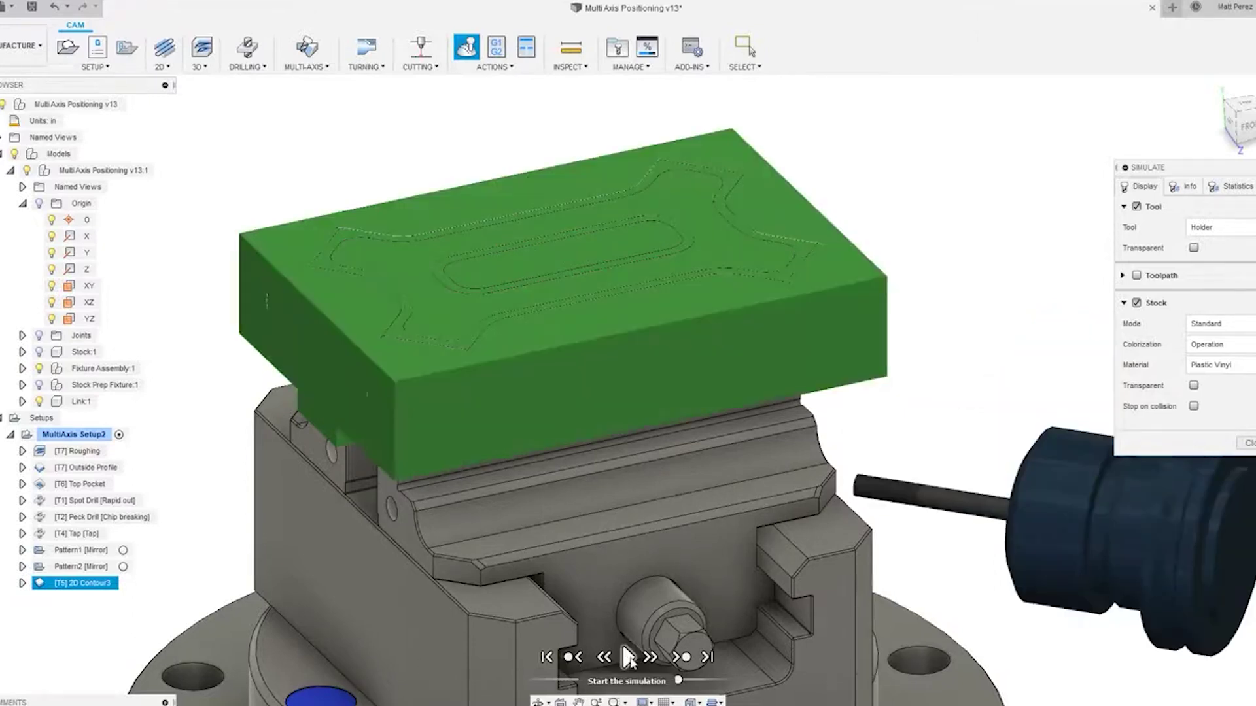
left_click(628, 657)
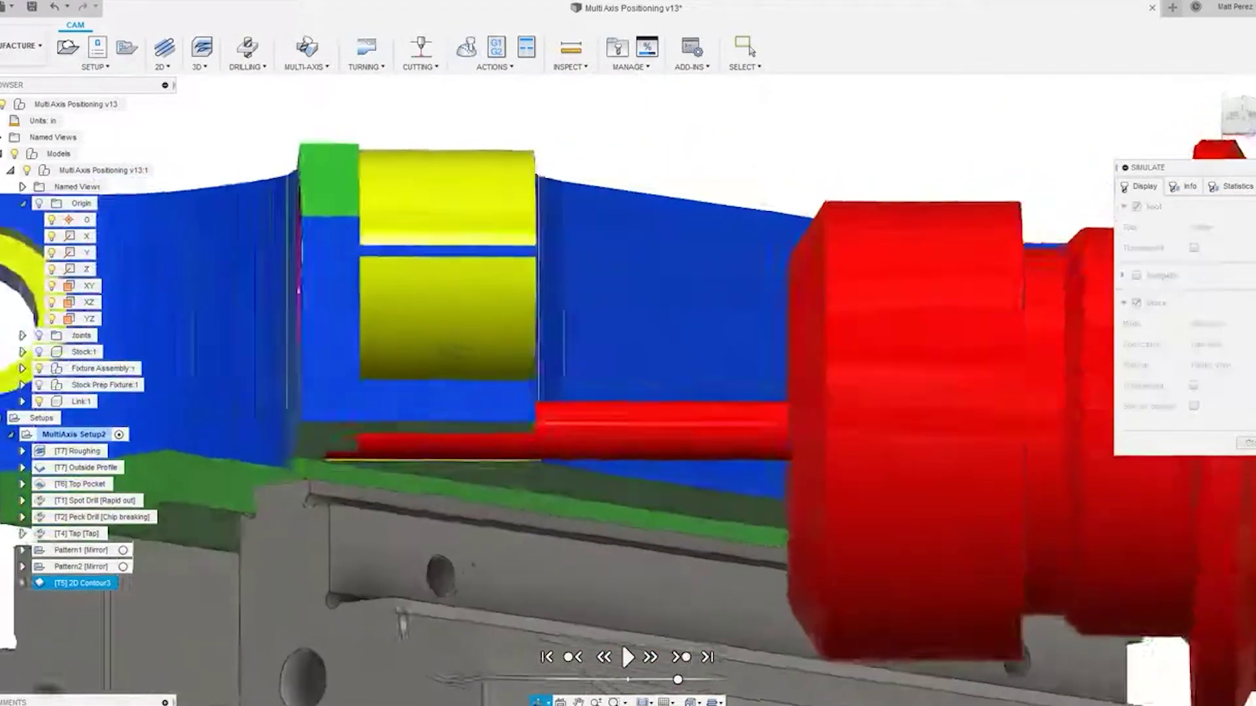
Play the 2D Contour3 simulation at a slower speed, examine tool contact on the corner boss, and close the simulation.
mouse_move(468, 347)
middle_mouse_down("shift")
mouse_move(434, 322)
mouse_move(462, 340)
middle_mouse_up("shift")
left_click_drag(677, 680, 652, 681)
left_click(626, 660)
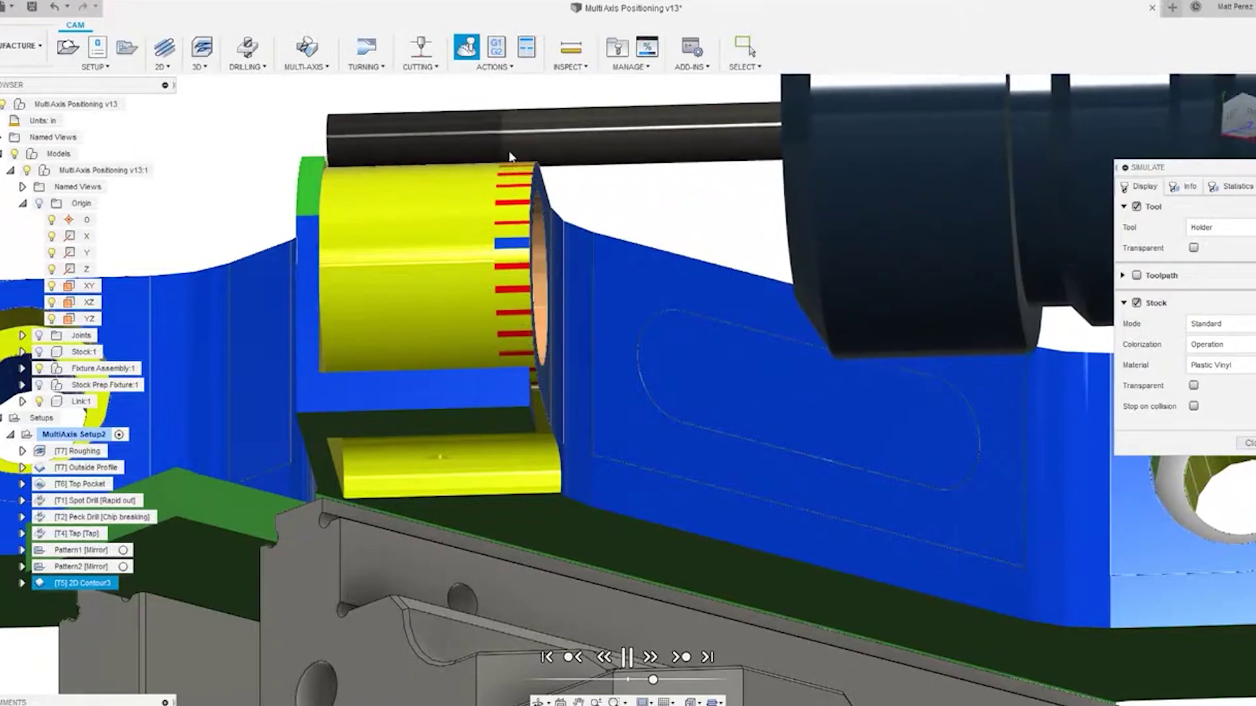
middle_click_drag(574, 271, 524, 219, "shift")
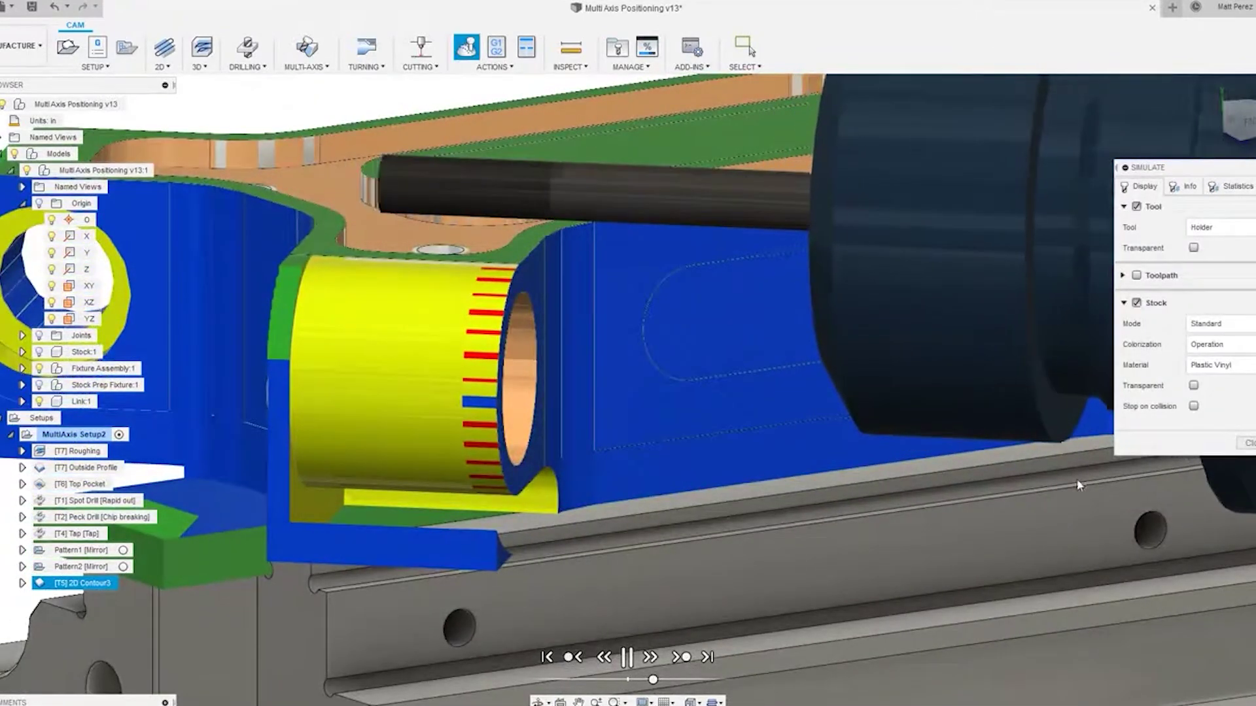
left_click(1246, 442)
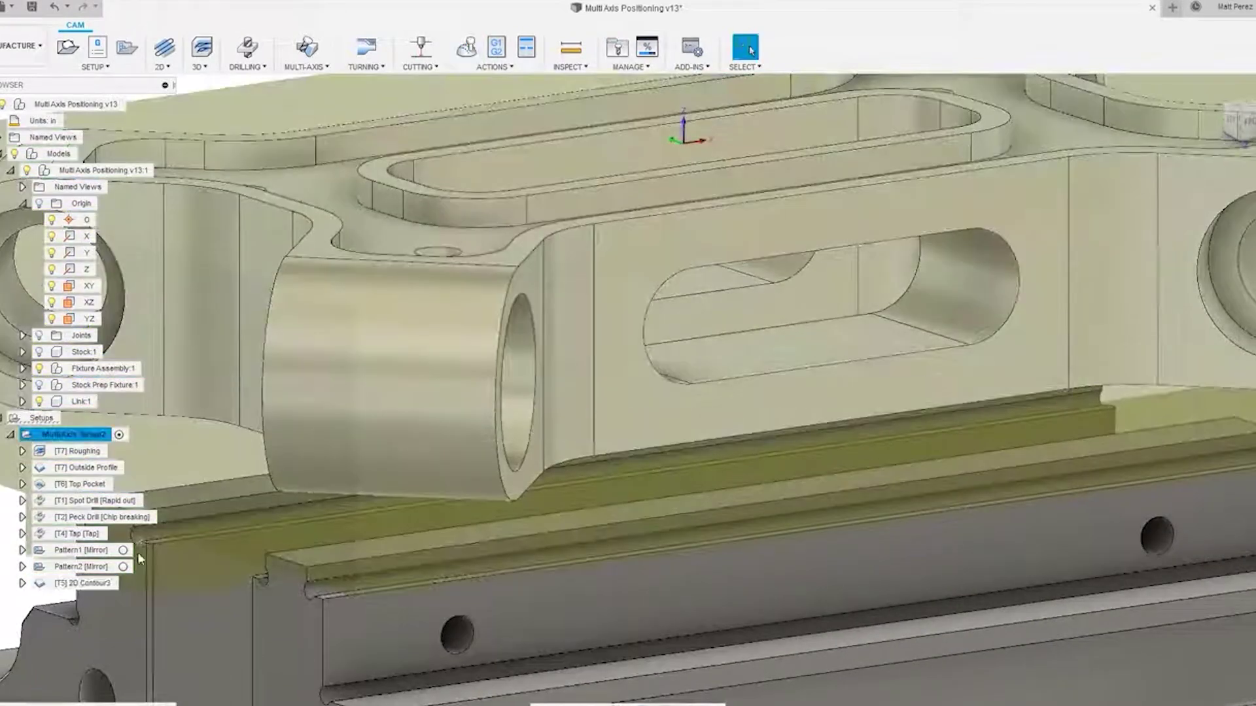
Edit the 2D Contour3 tool to set its flute length and shoulder length to 1 in.
right_click(67, 582)
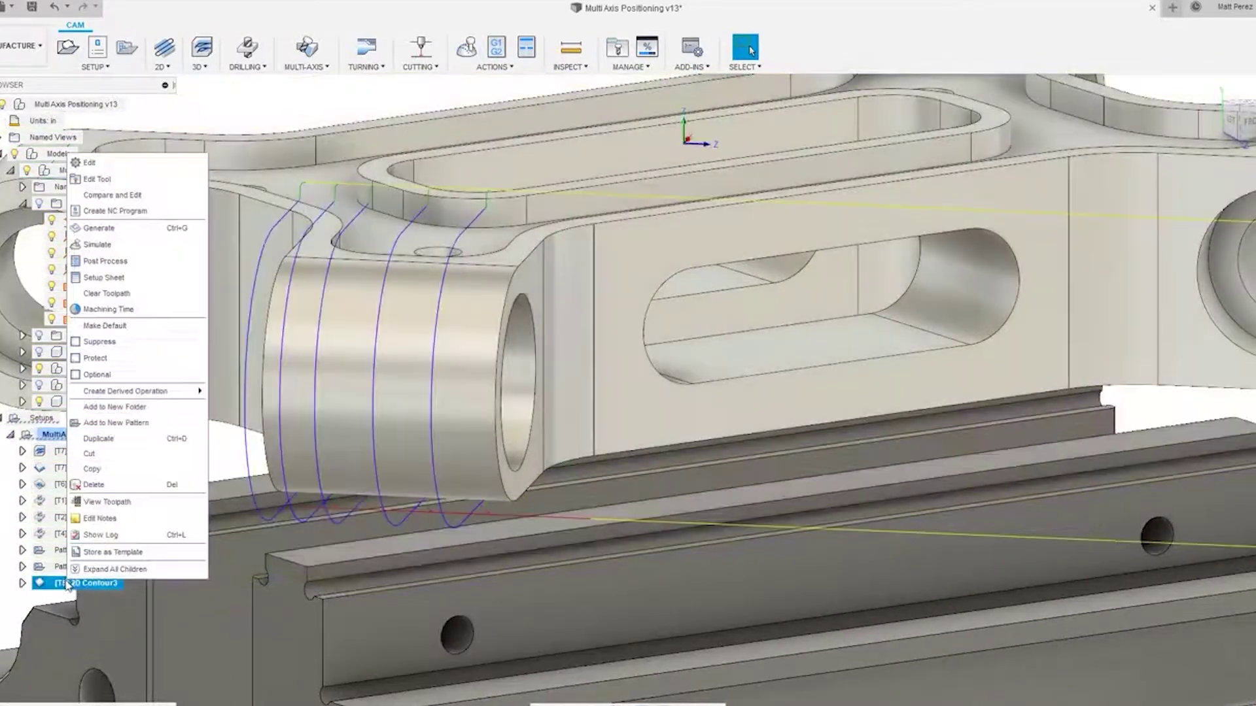
left_click(138, 180)
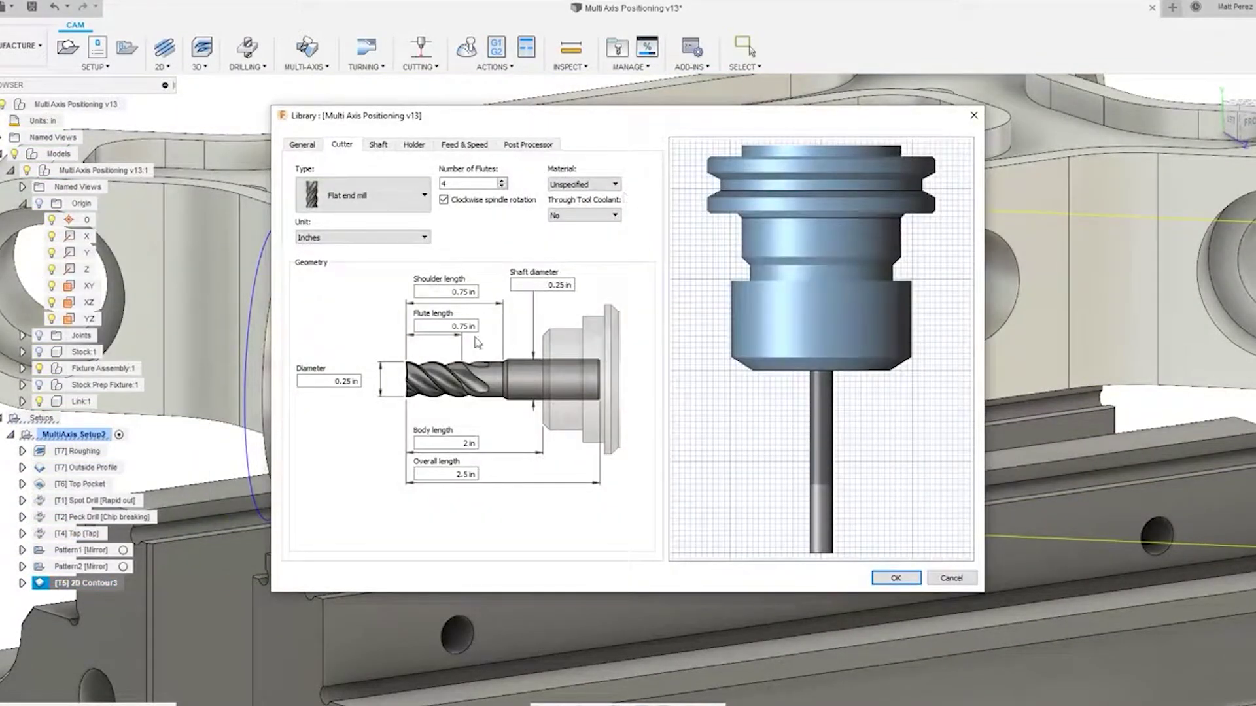
left_click(470, 326)
type("1")
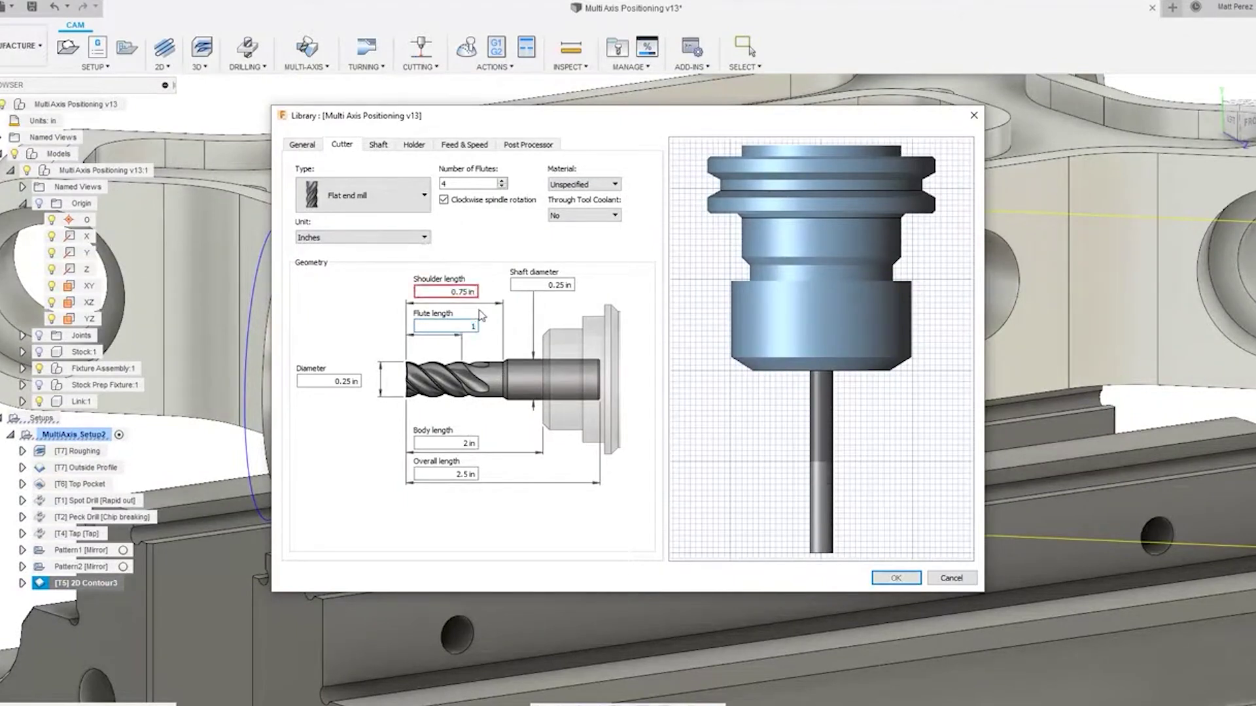
key("shift+Tab")
type("1")
key("Return")
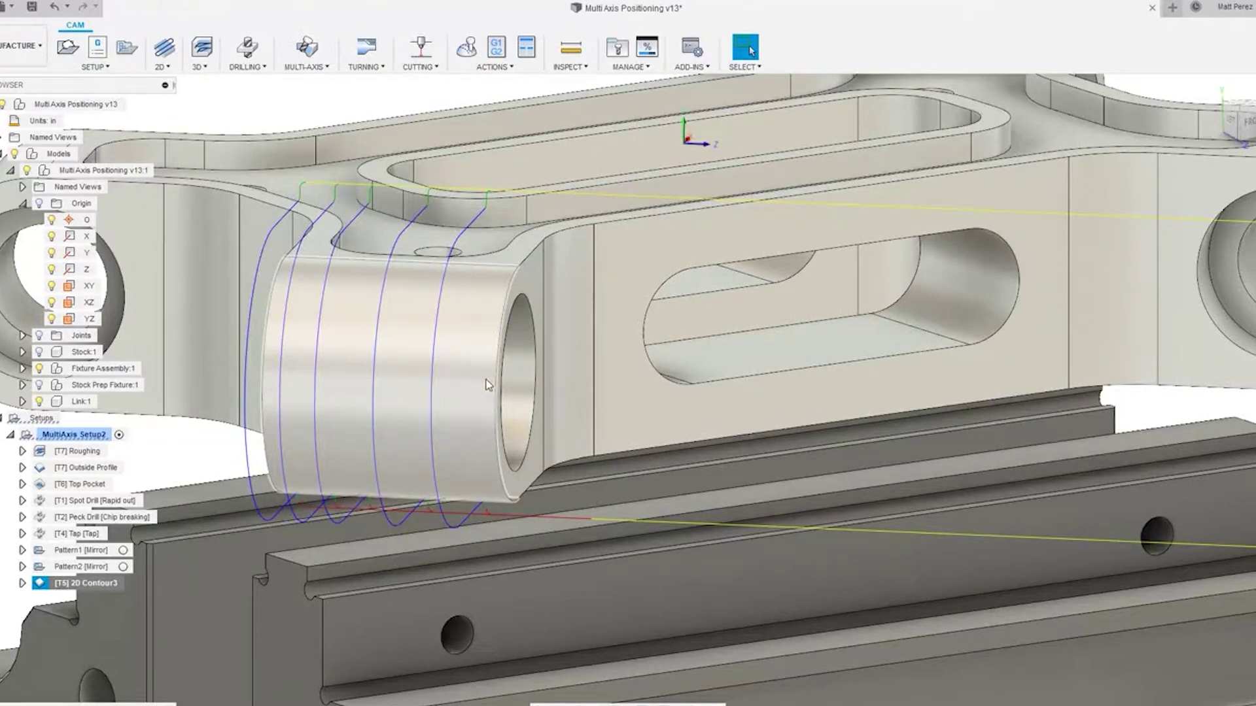
Edit the 2D Contour3 heights so the retract height is measured from Top height, and accept the operation.
scroll(488, 385, "down", 4)
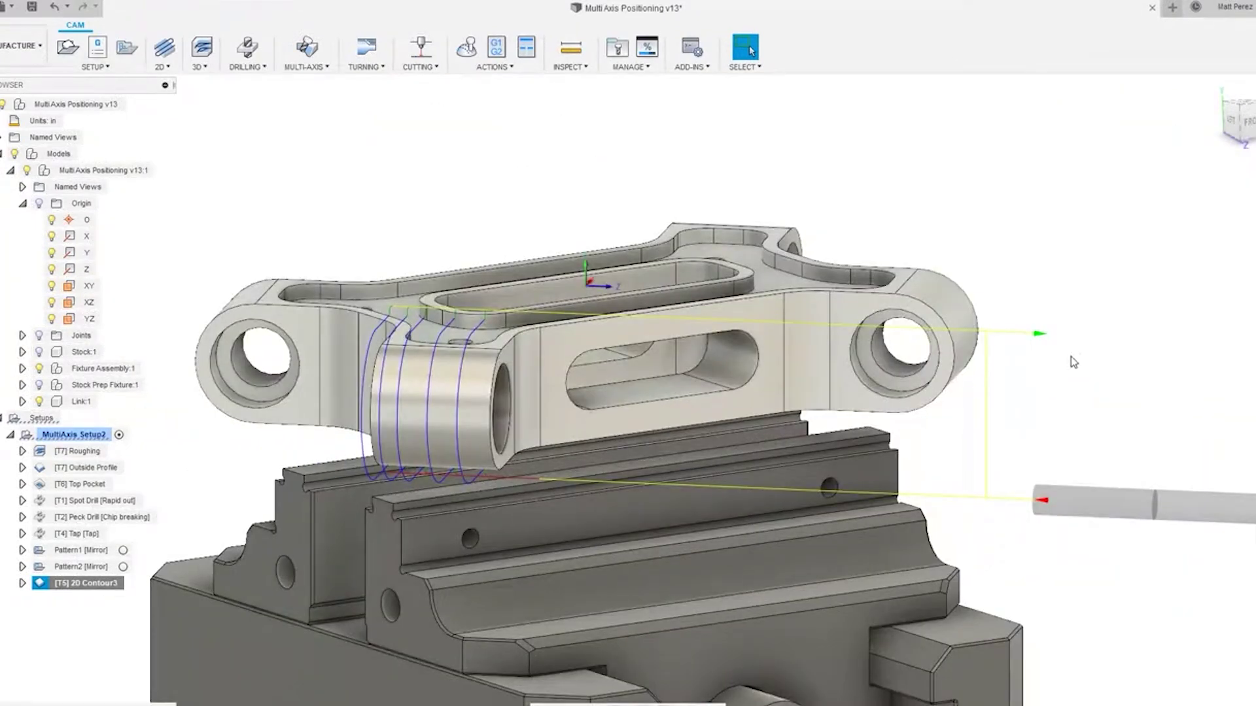
right_click(116, 583)
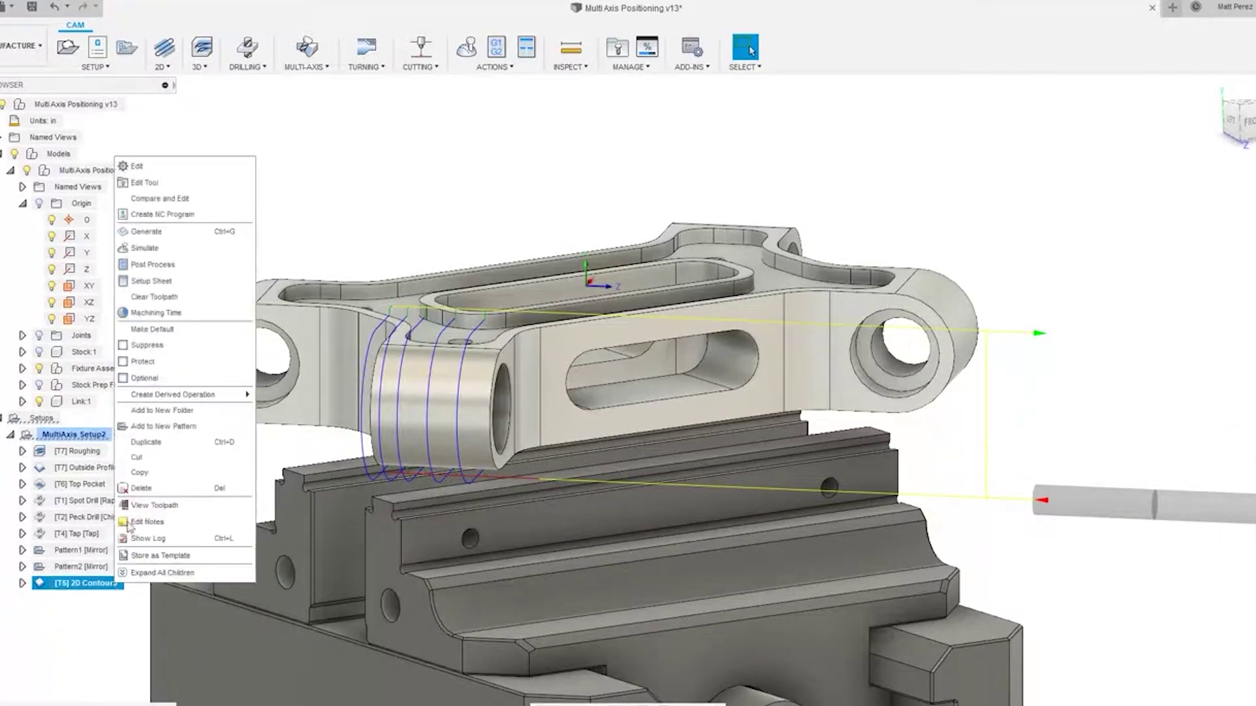
left_click(174, 167)
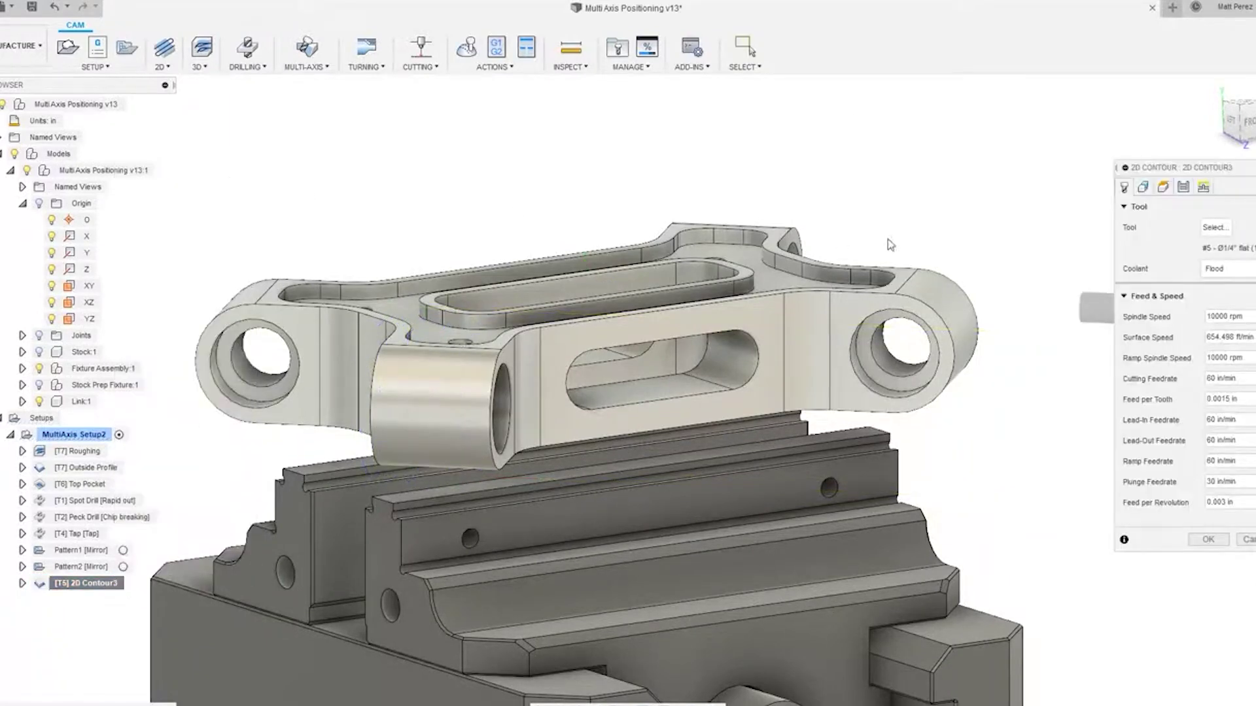
left_click(1163, 188)
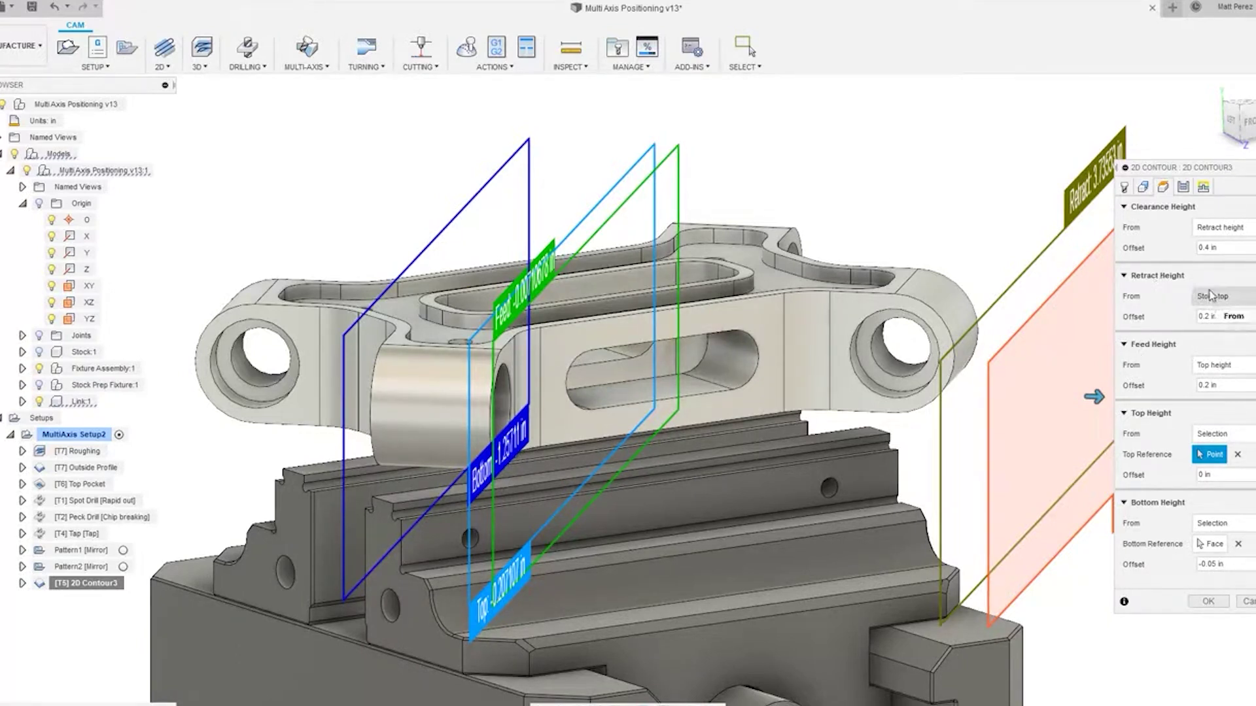
left_click(1254, 301)
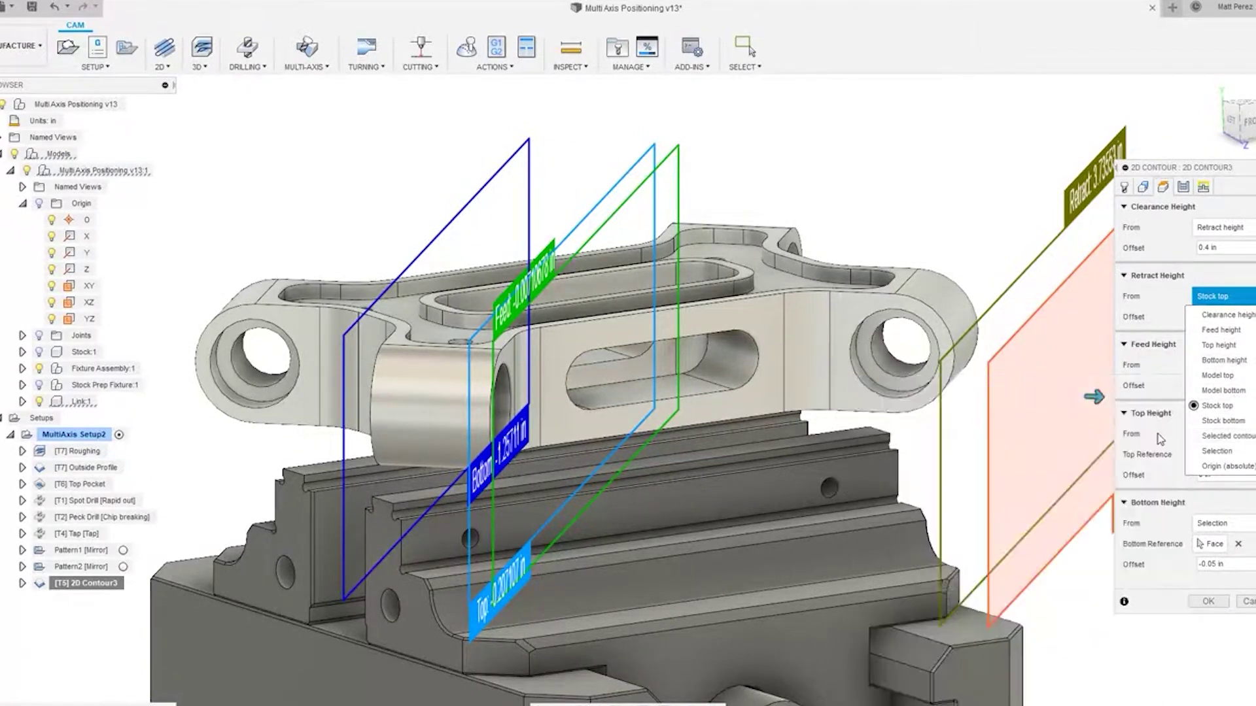
left_click(1221, 346)
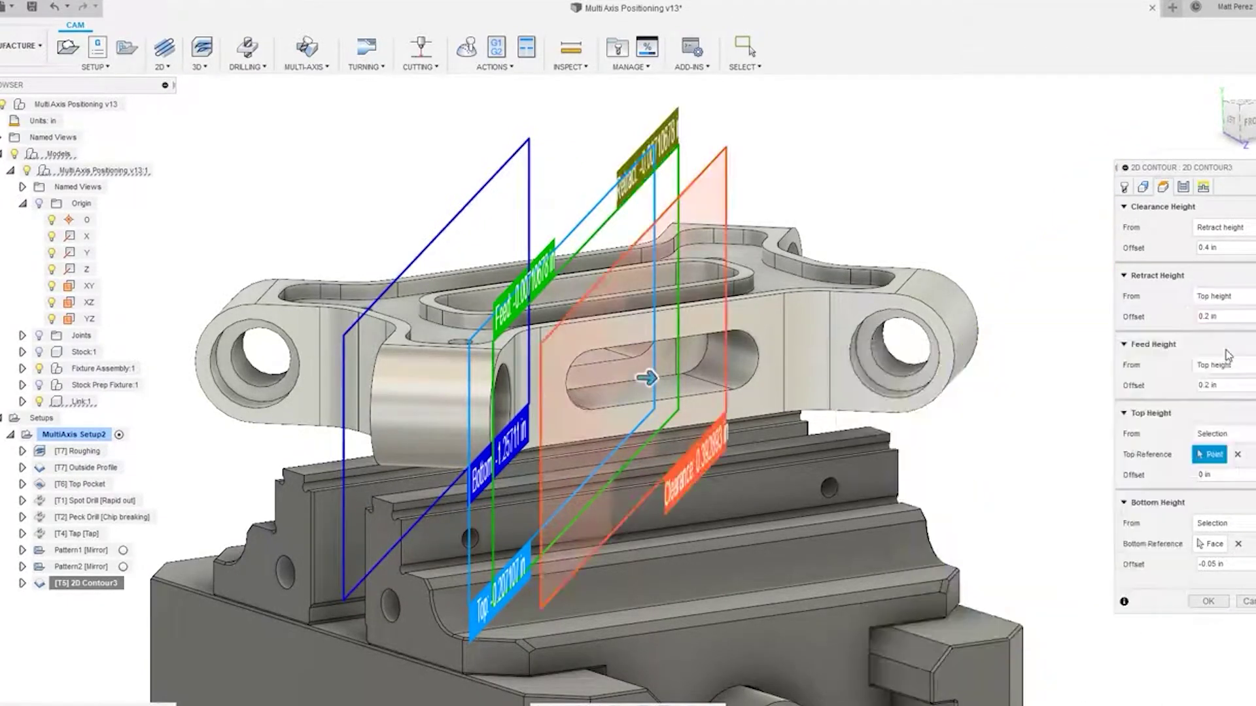
left_click(1209, 318)
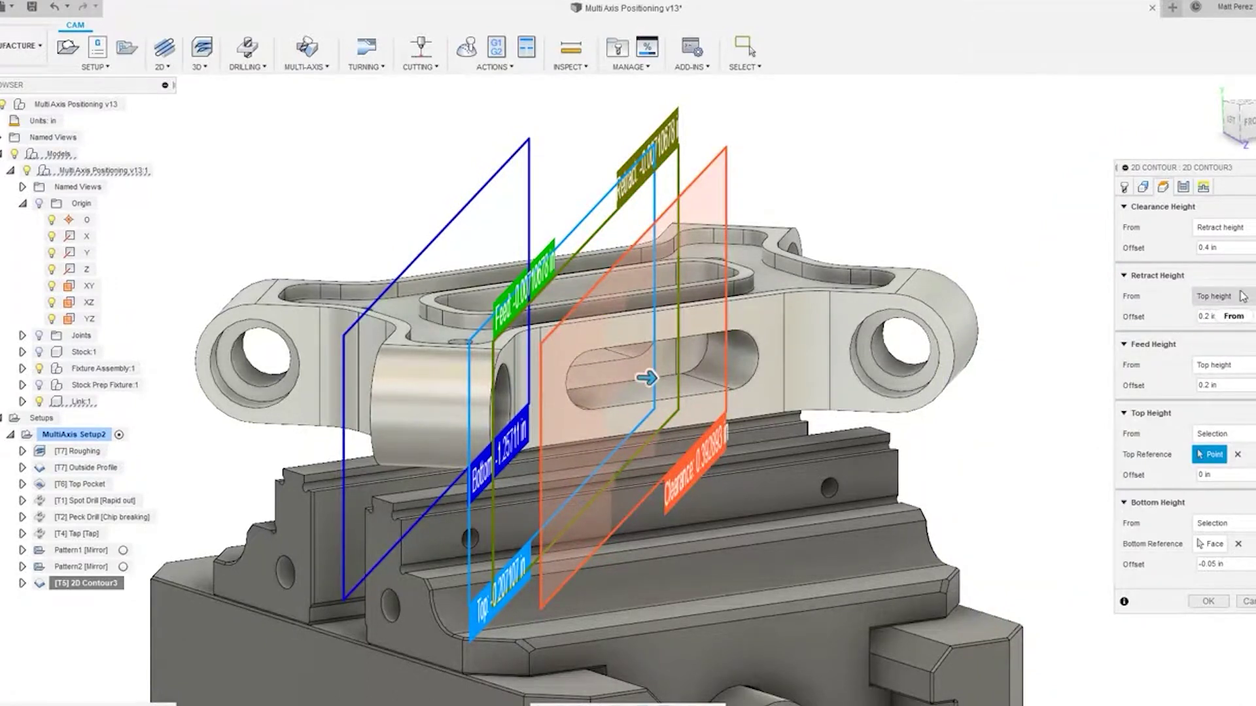
left_click(1208, 601)
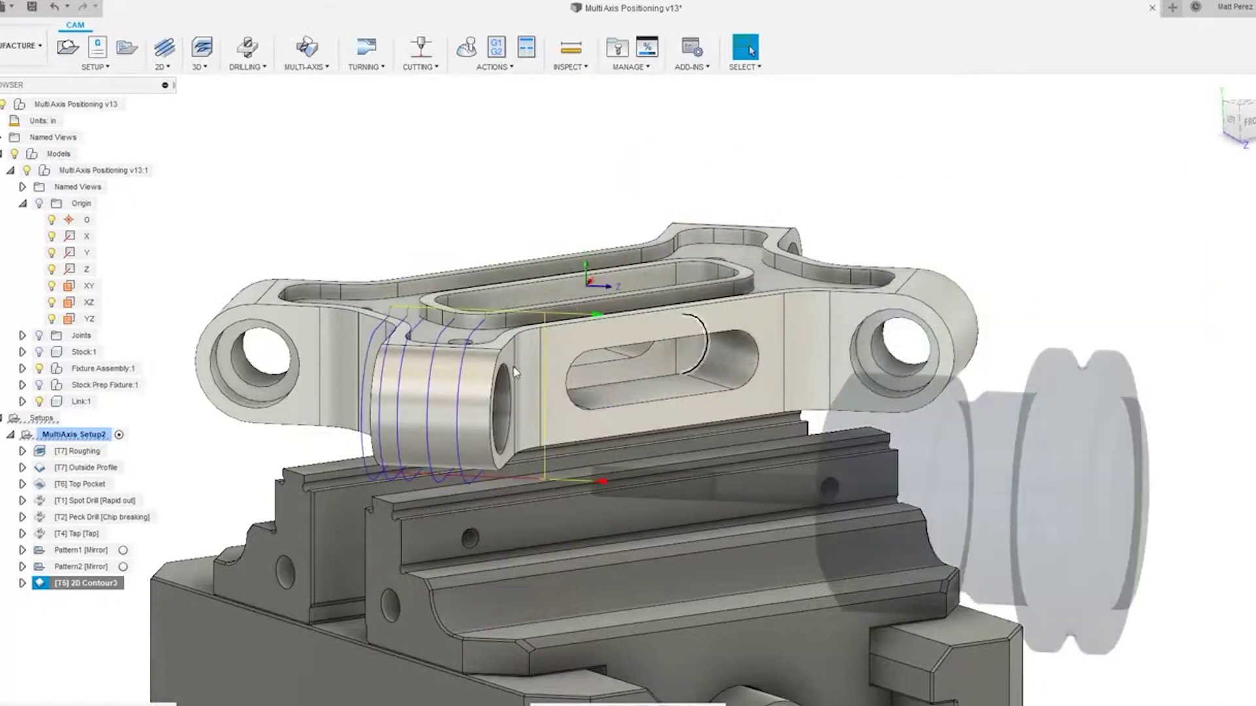
Simulate MultiAxis Setup2 again, skip to the start of 2D Contour3, play it through and exit the simulation.
left_click(73, 434)
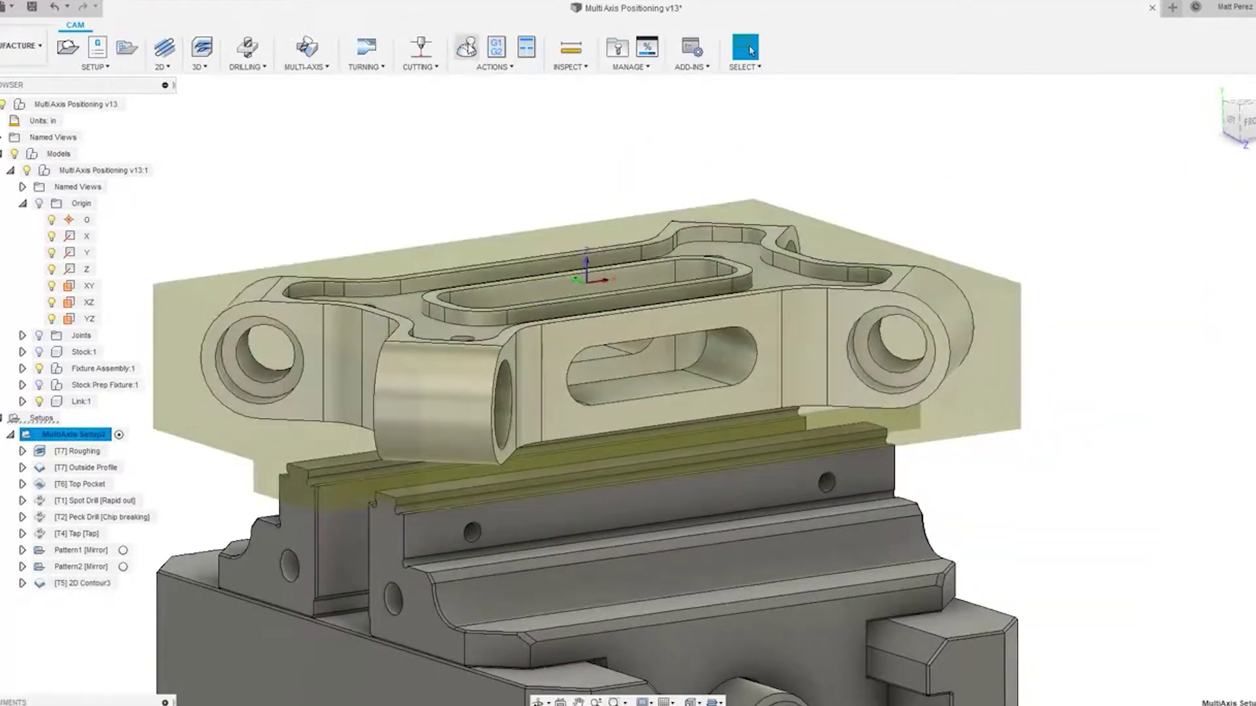
left_click(467, 48)
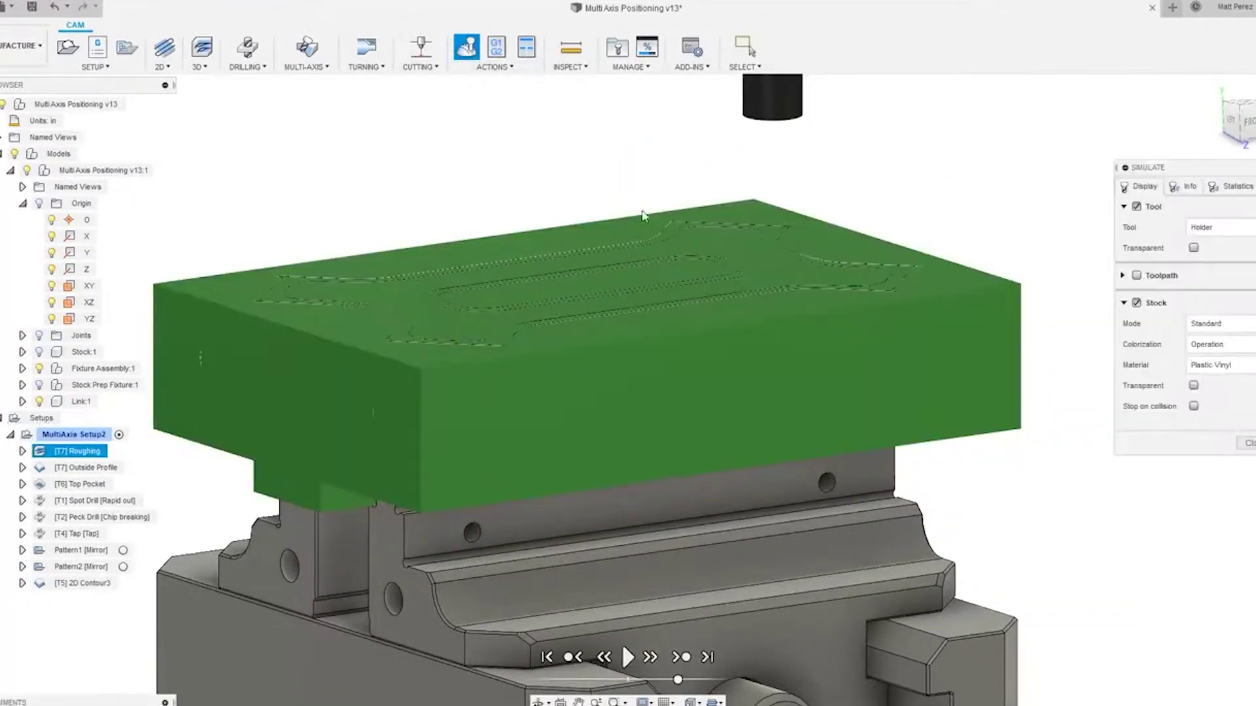
left_click(707, 656)
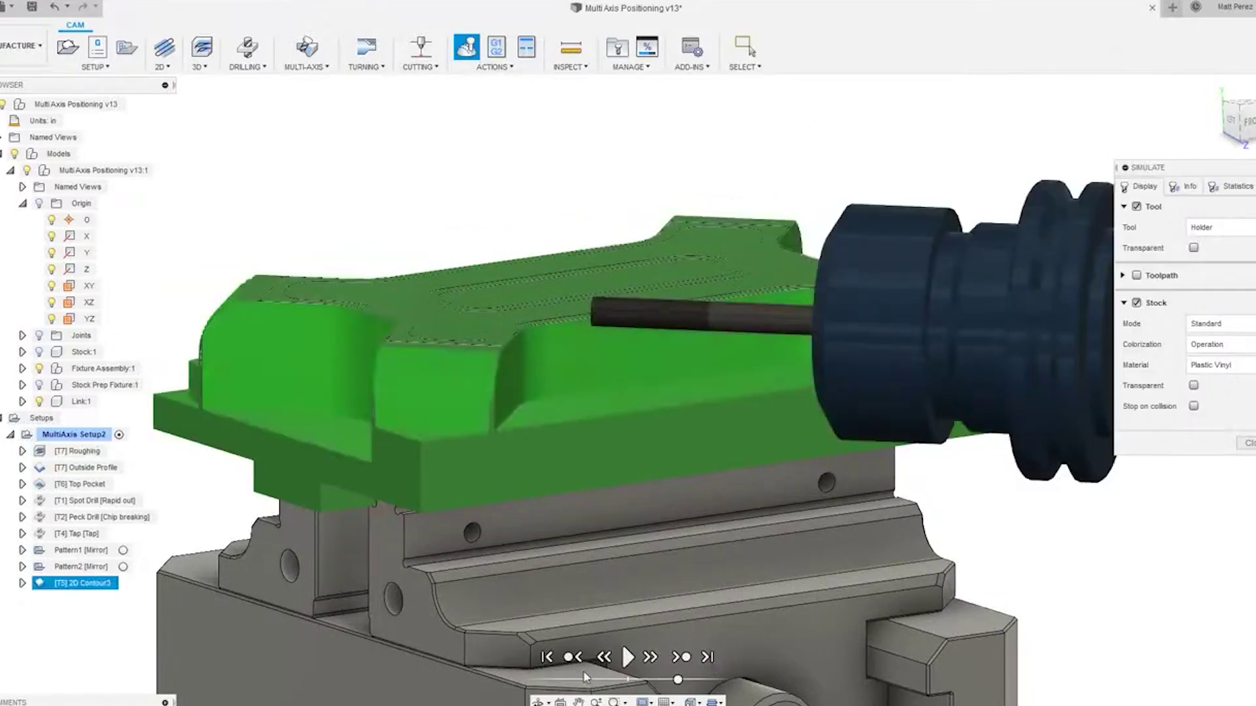
left_click(573, 657)
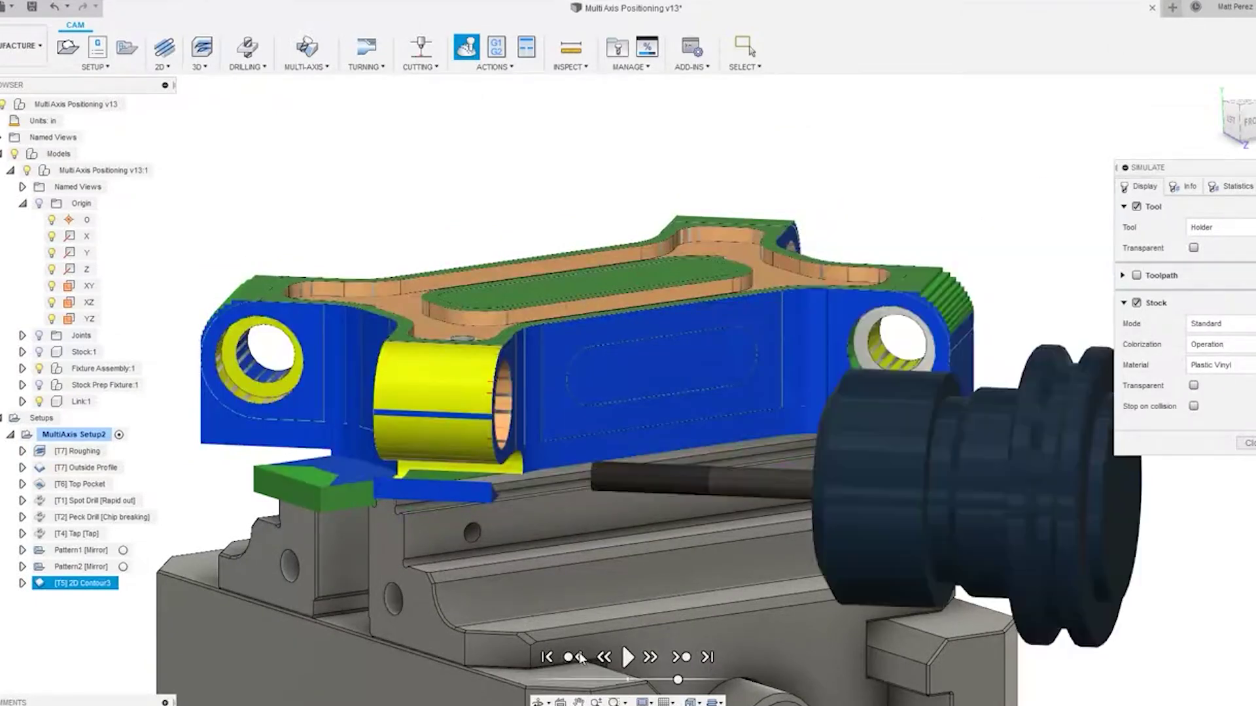
left_click(627, 657)
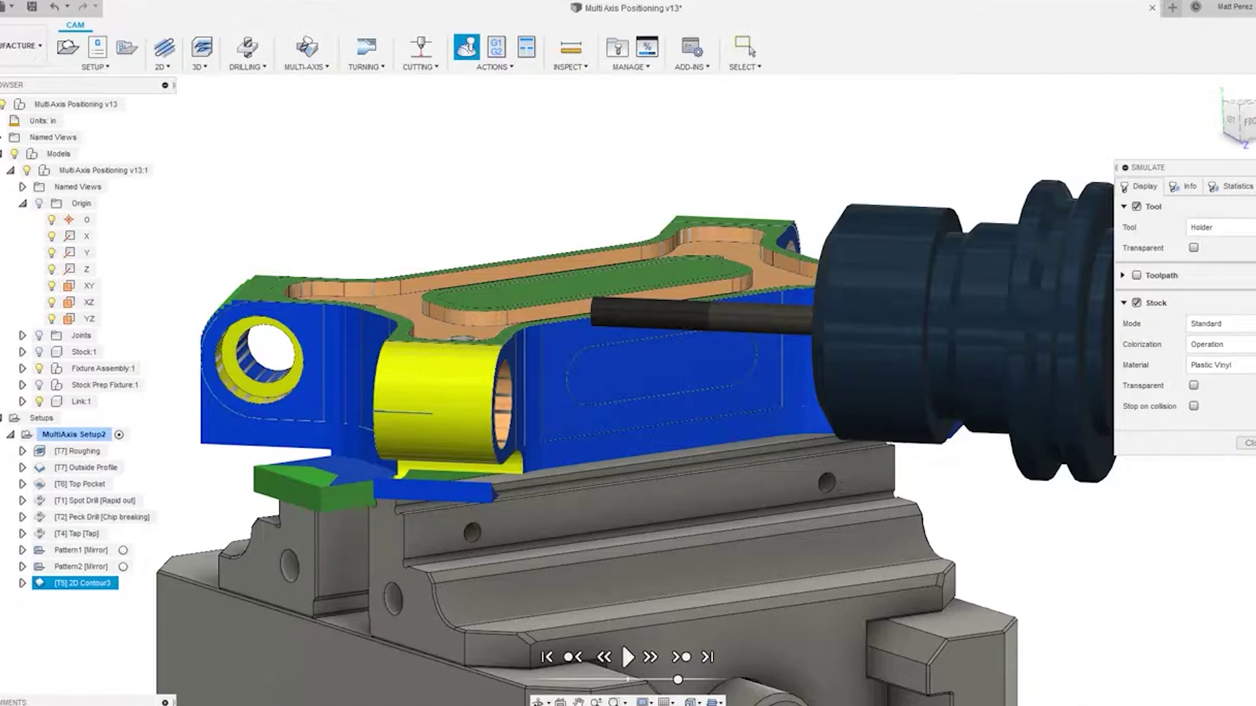
key("Escape")
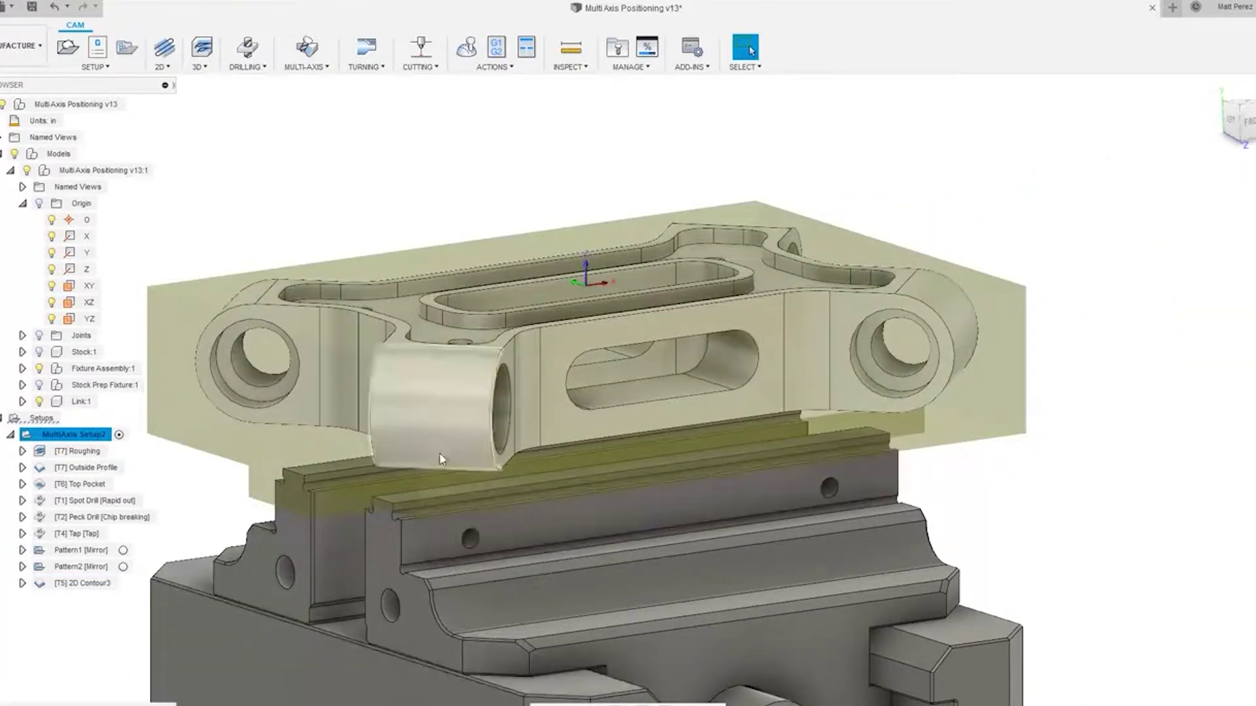
Save the design with the version description "User Saved".
scroll(610, 473, "down", 3)
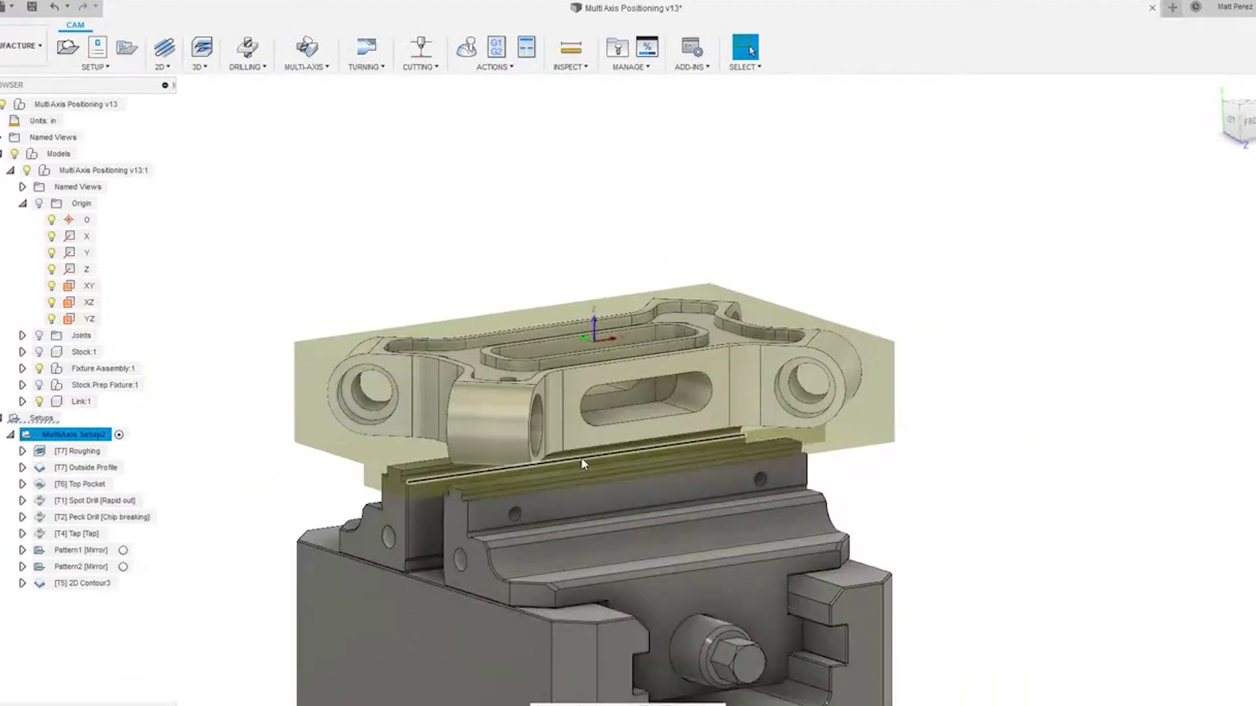
middle_click_drag(547, 462, 533, 254, "shift")
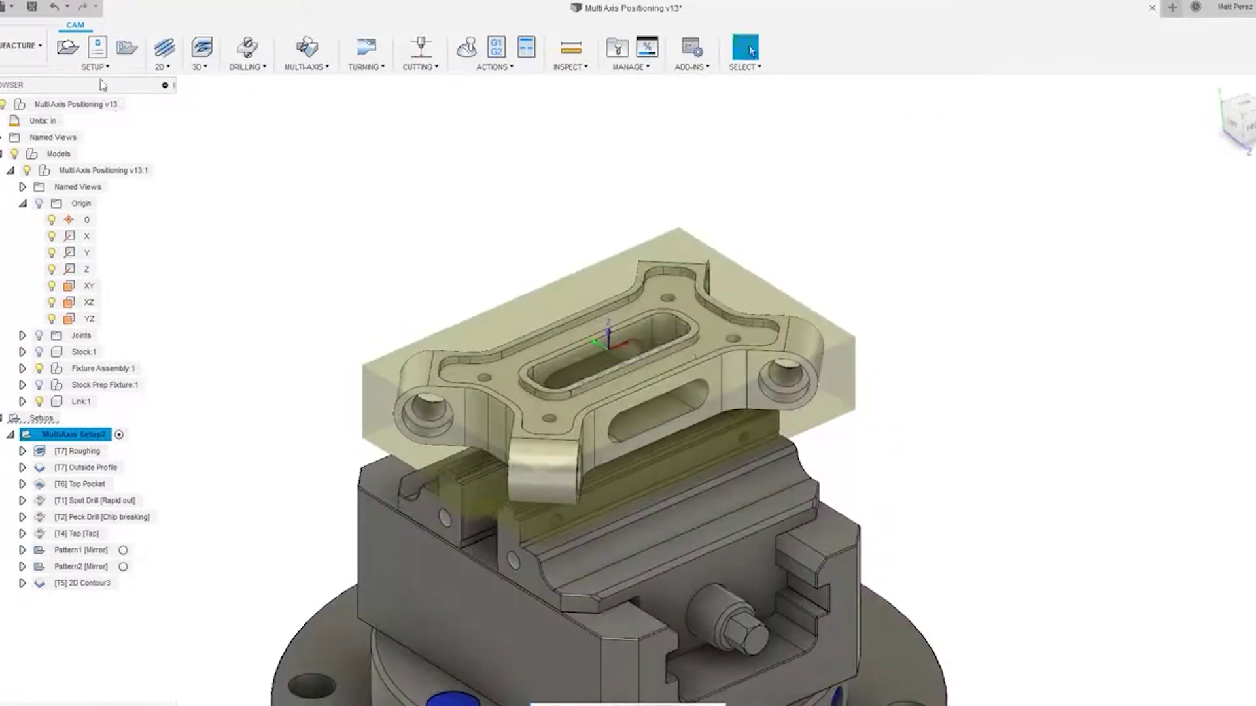
left_click(30, 8)
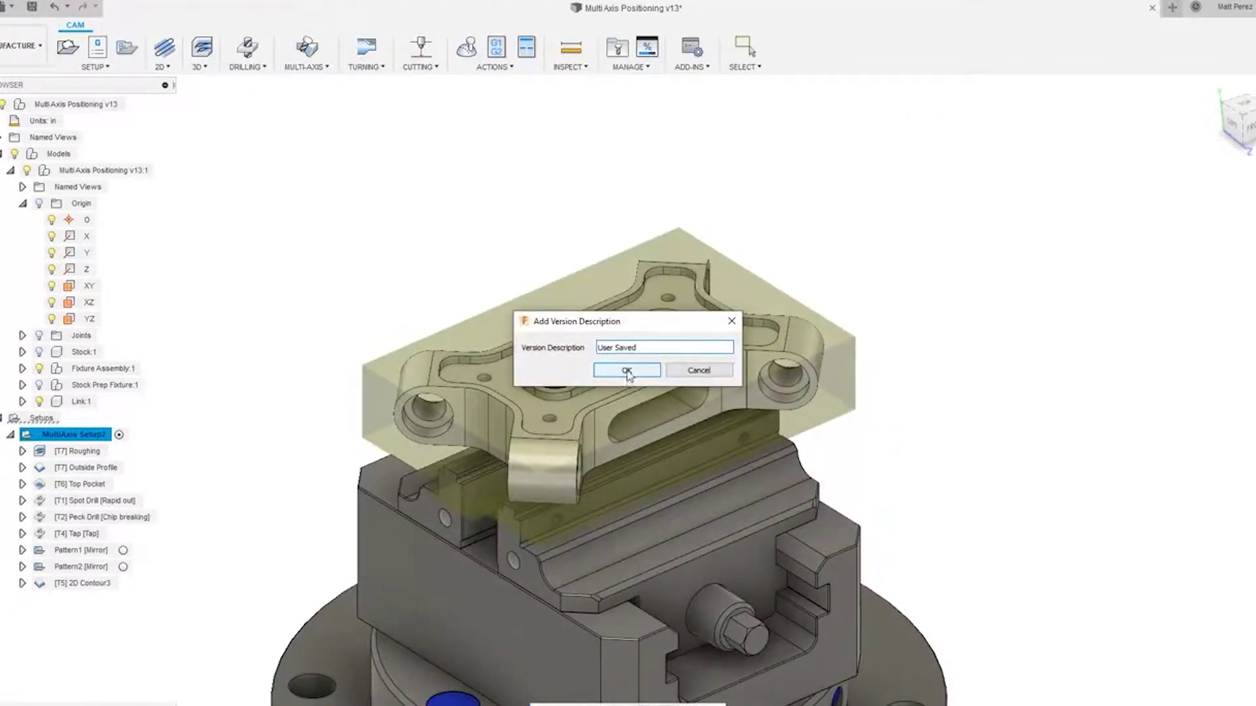
left_click(627, 371)
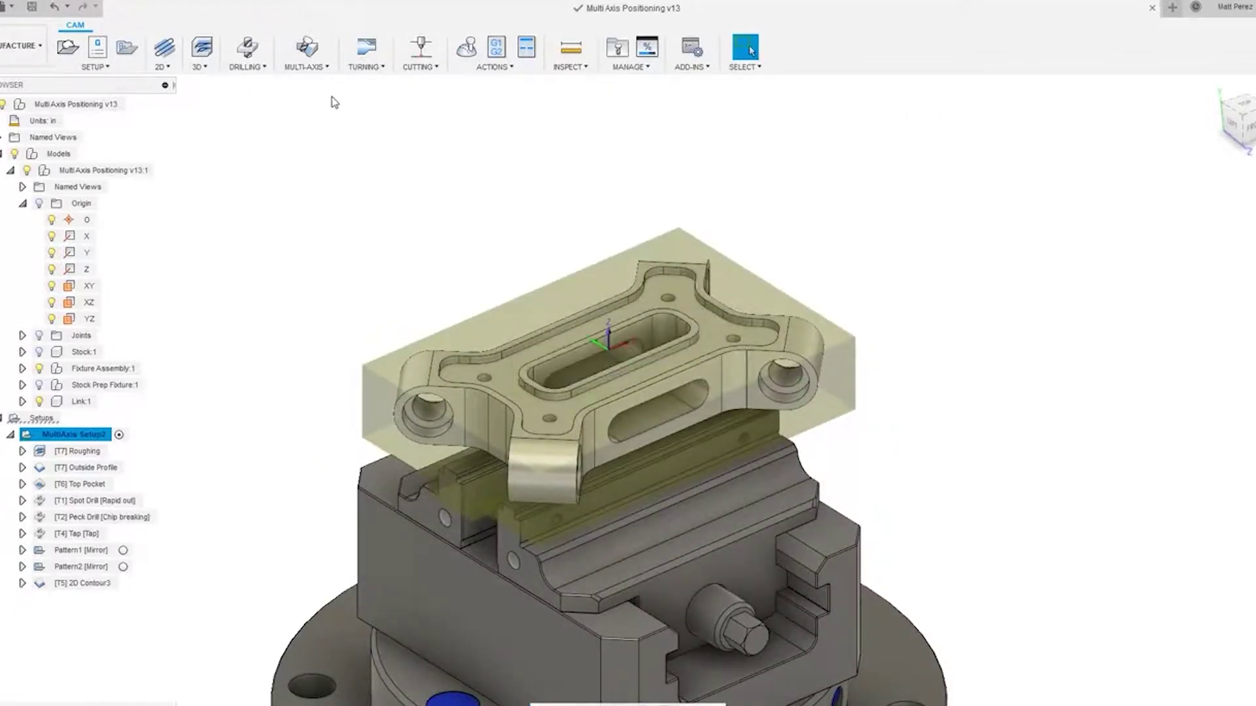